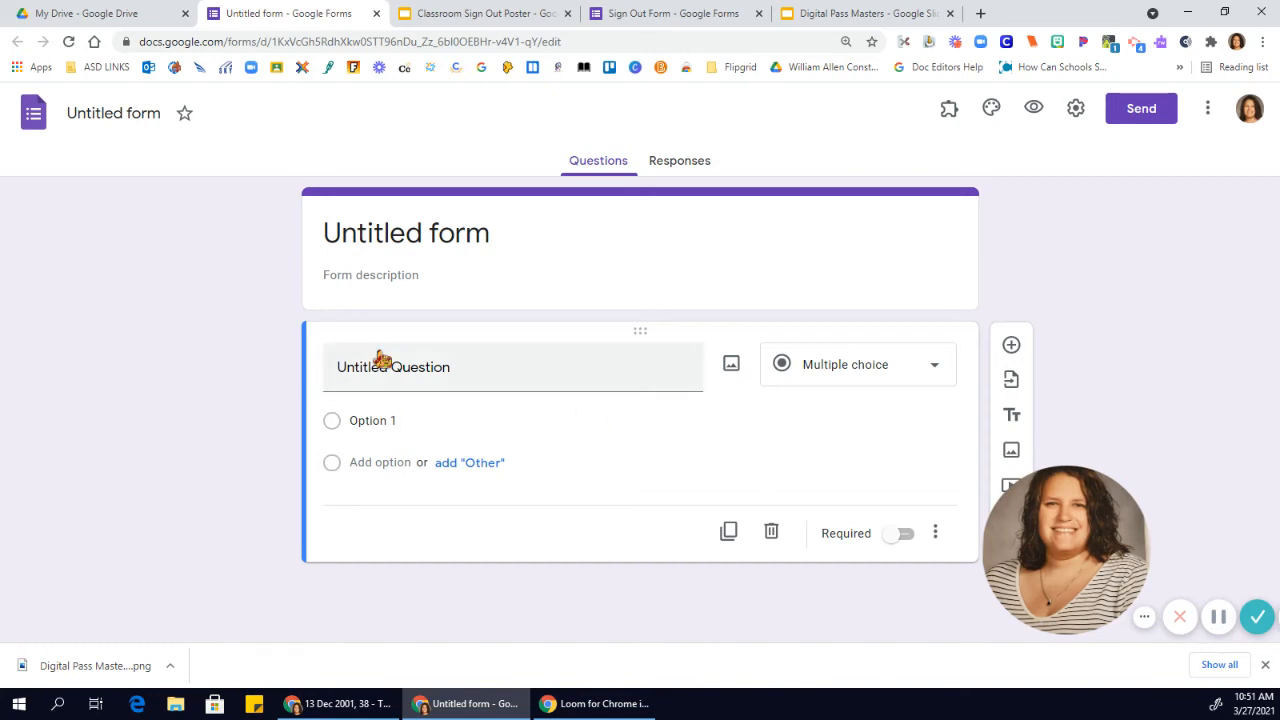
Step: Title the first question "NAME" and make the short-answer question required
left_click(443, 366)
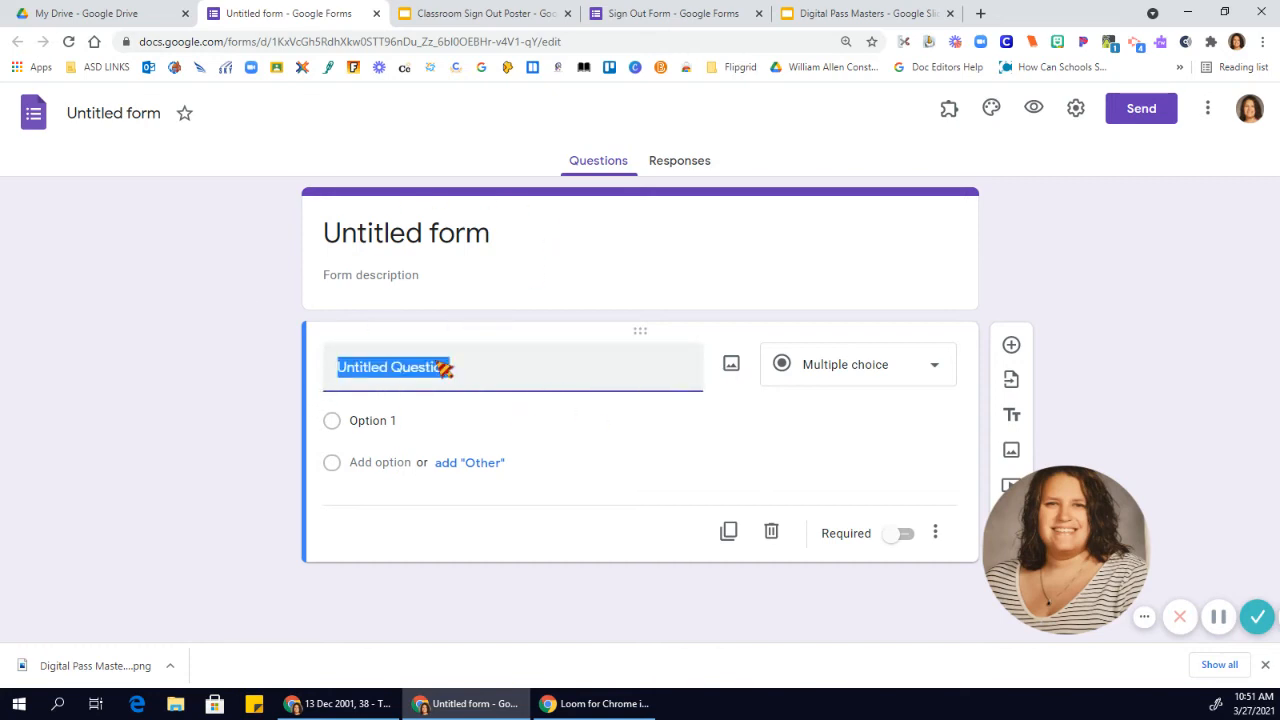
type("NAME")
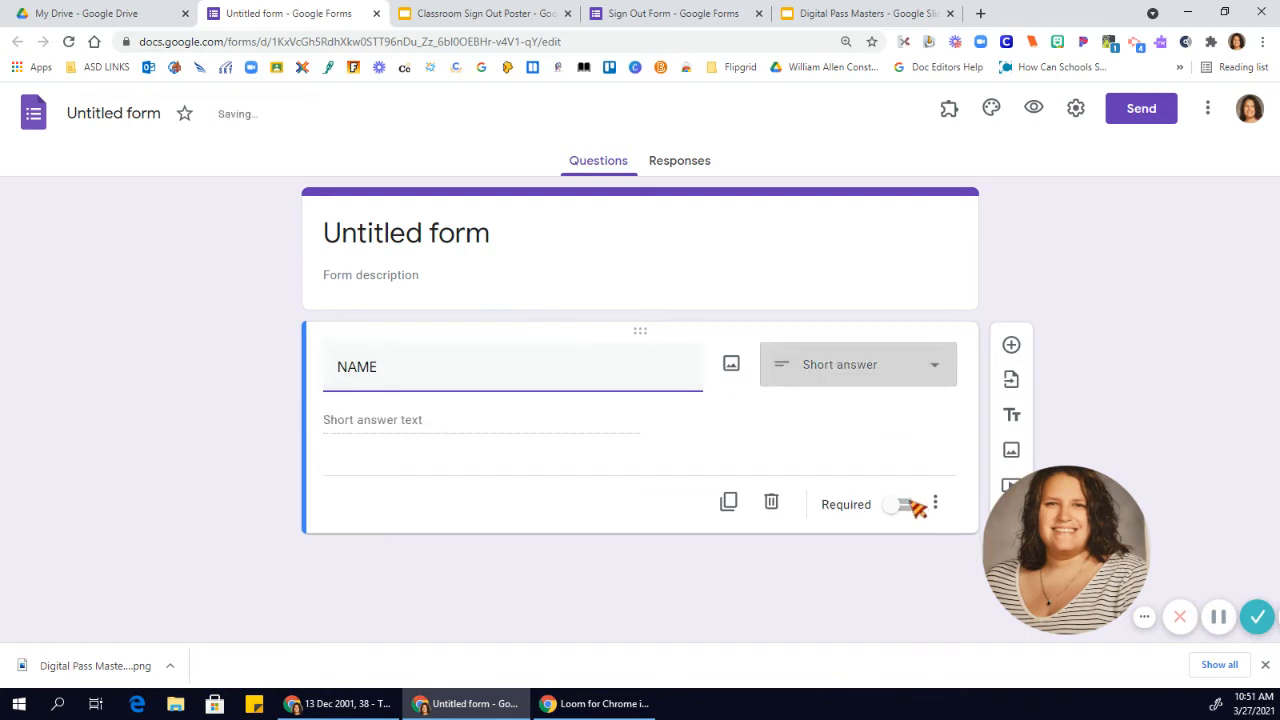
left_click(905, 506)
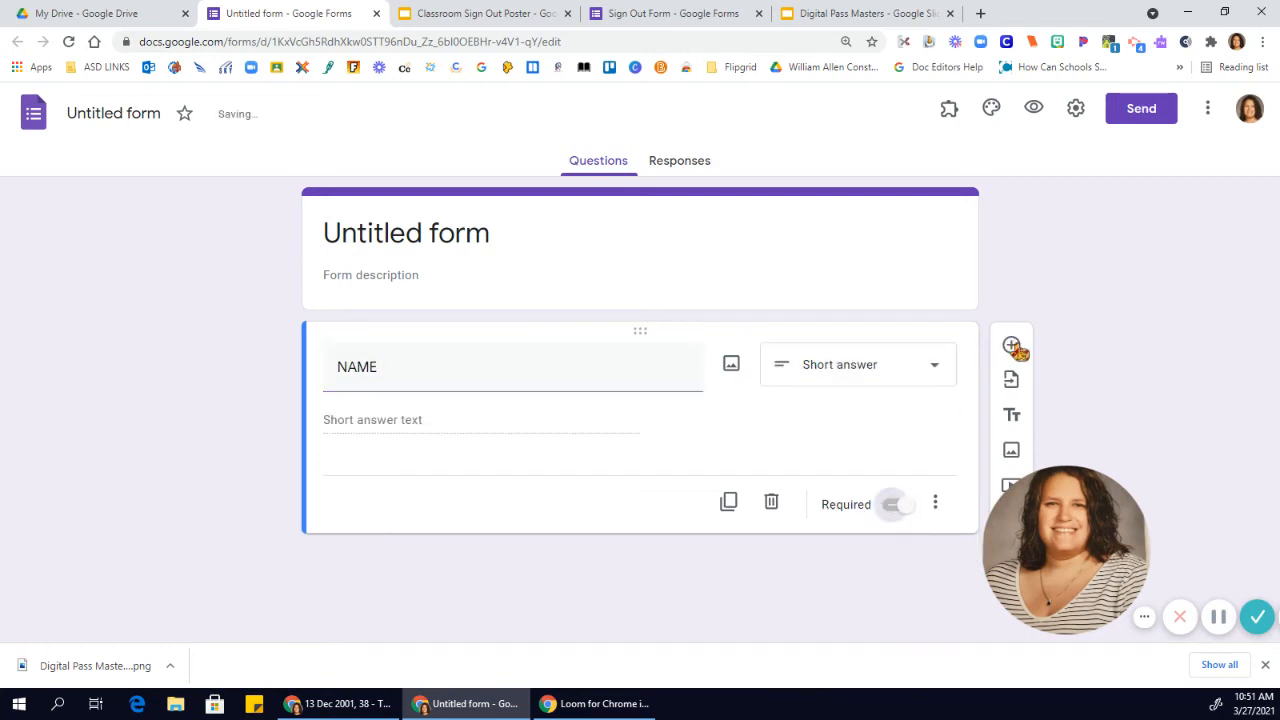
Step: Add a multiple choice question titled "Period" below the NAME question and make it required
left_click(1012, 346)
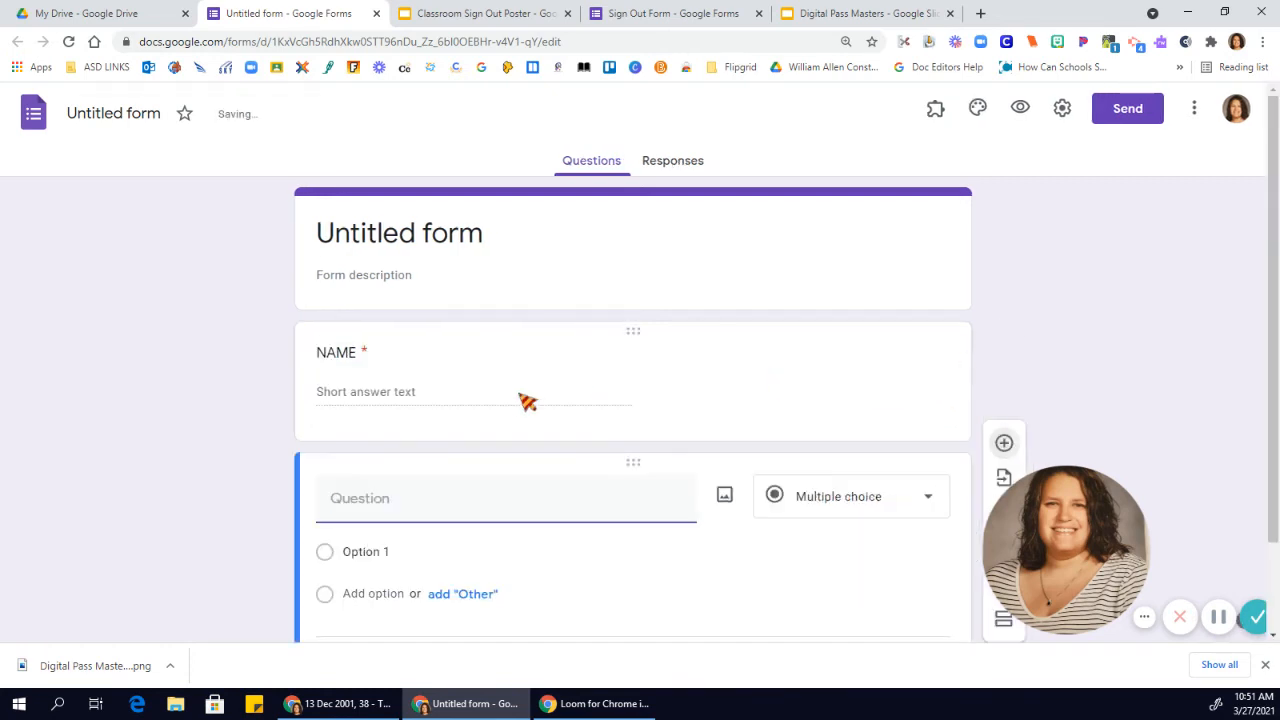
type("pERIOD")
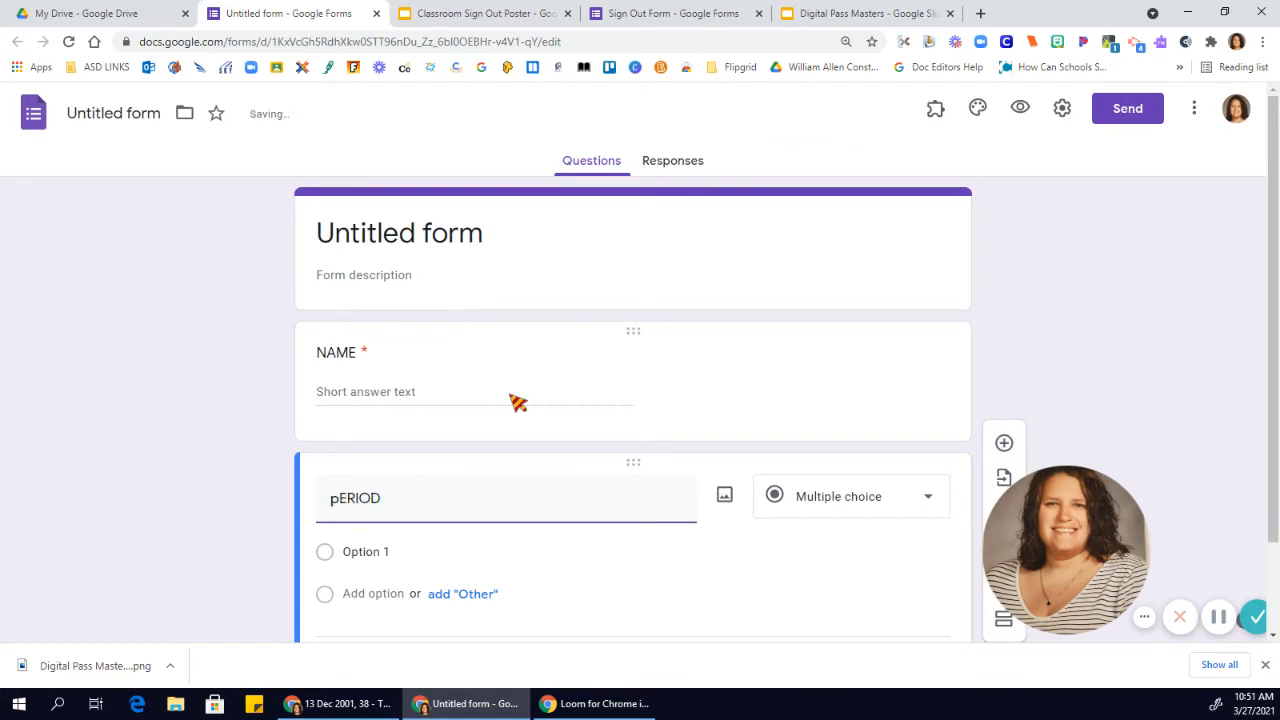
key("BackSpace")
key("BackSpace")
key("BackSpace")
key("BackSpace")
key("BackSpace")
key("BackSpace")
type("Period")
scroll(1150, 280, "down", 2)
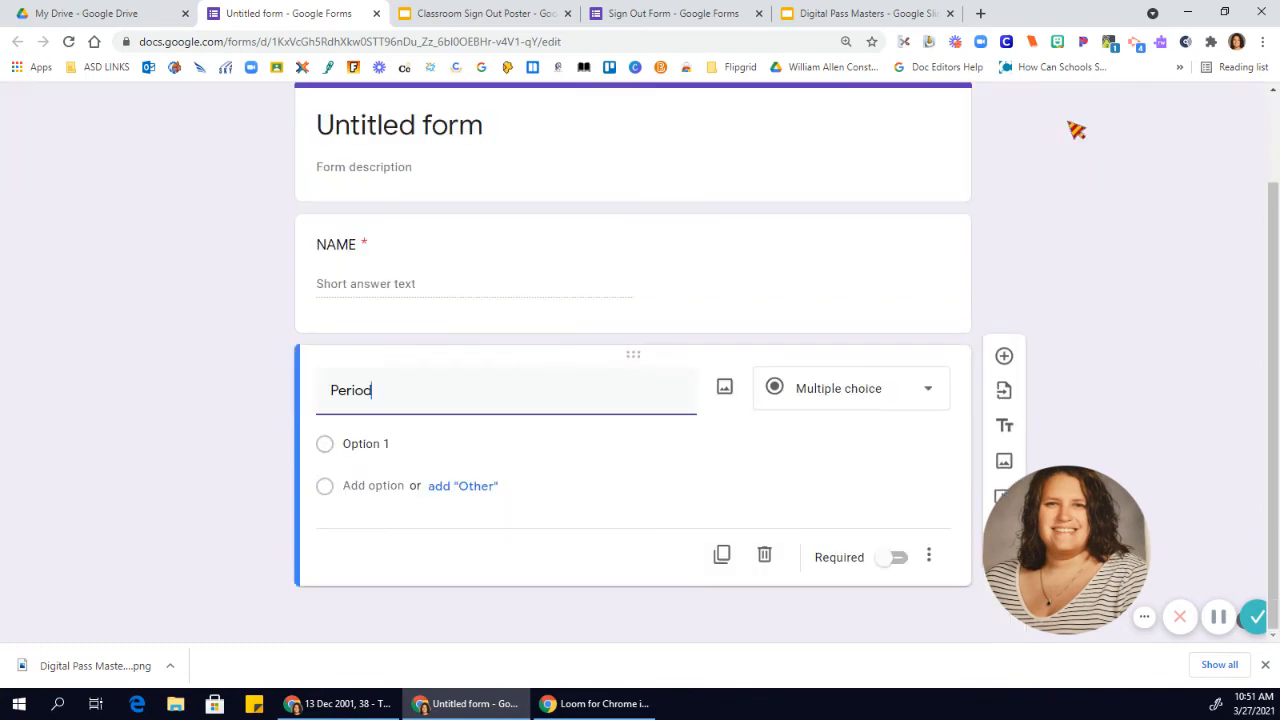
left_click(895, 560)
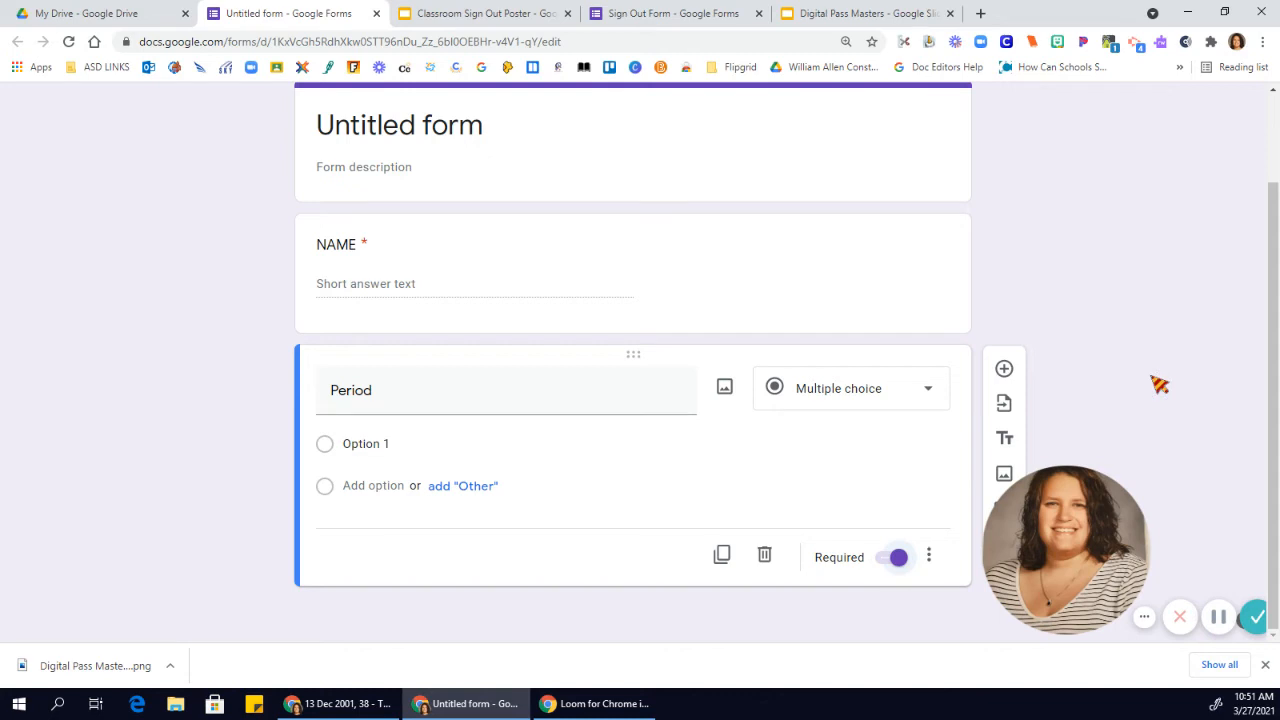
scroll(1158, 385, "up", 2)
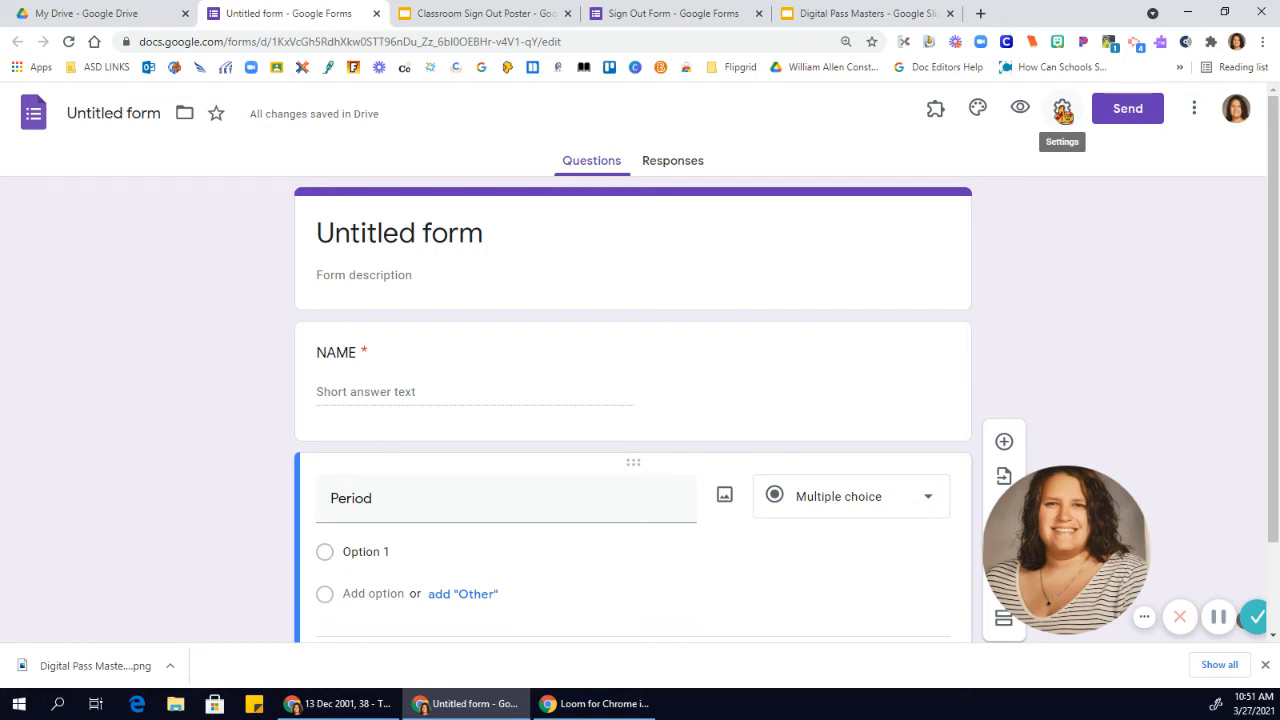
scroll(1051, 262, "down", 2)
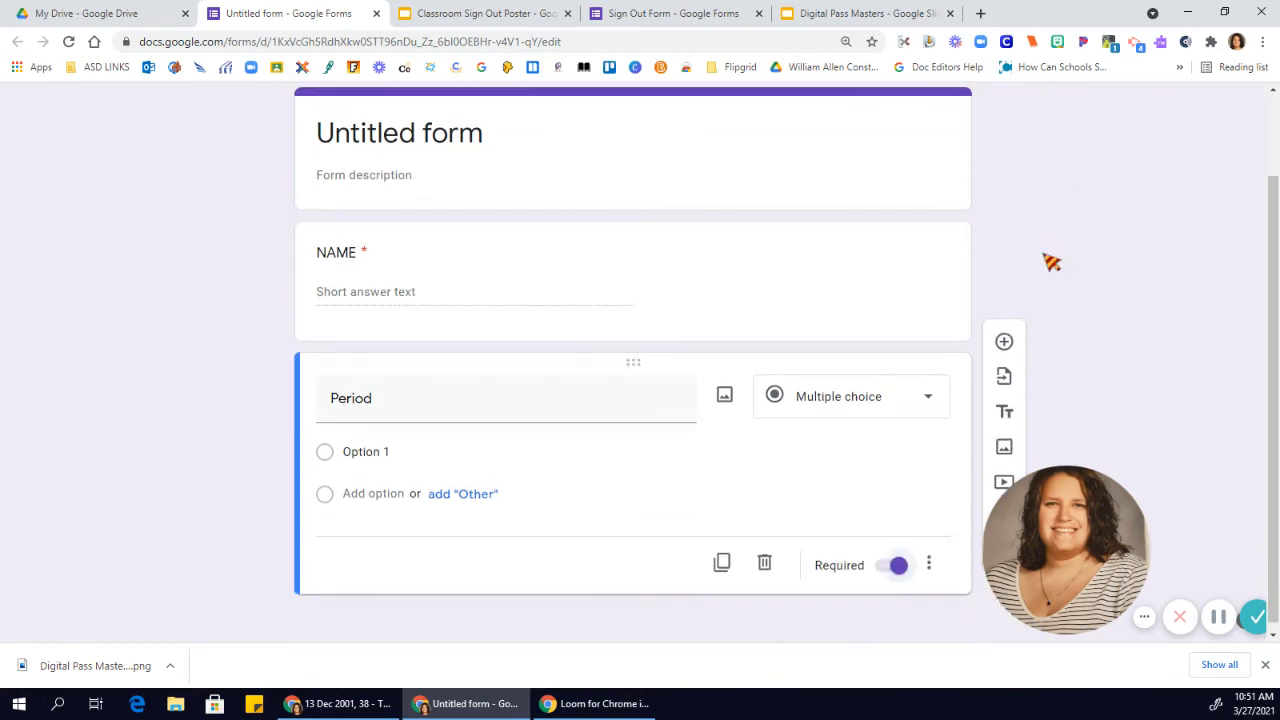
scroll(1051, 262, "up", 2)
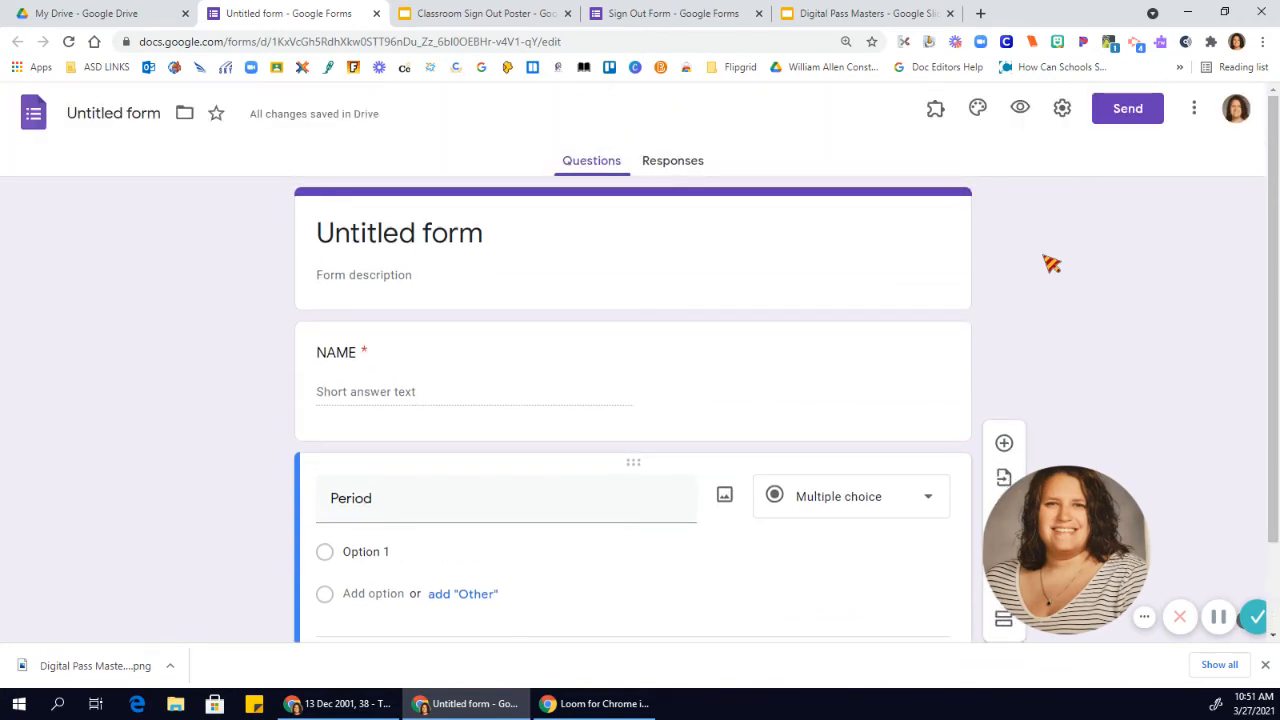
scroll(1051, 262, "down", 2)
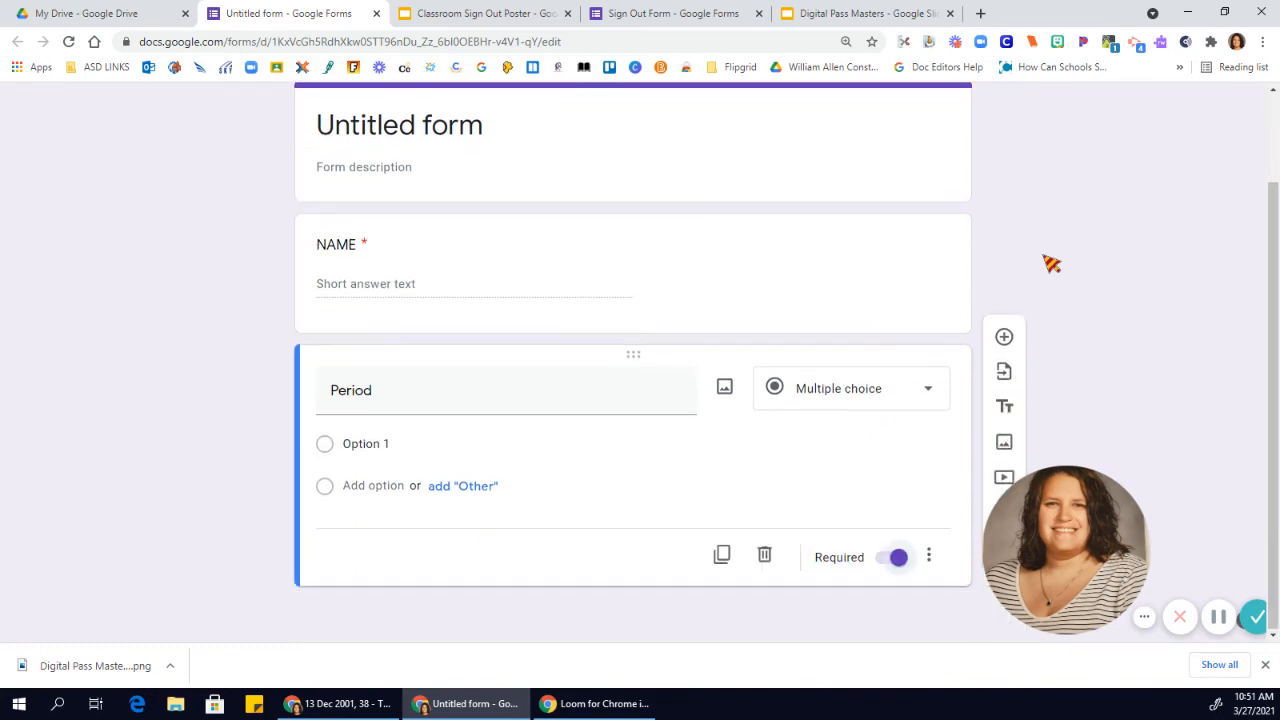
scroll(1051, 262, "up", 2)
scroll(1051, 262, "down", 2)
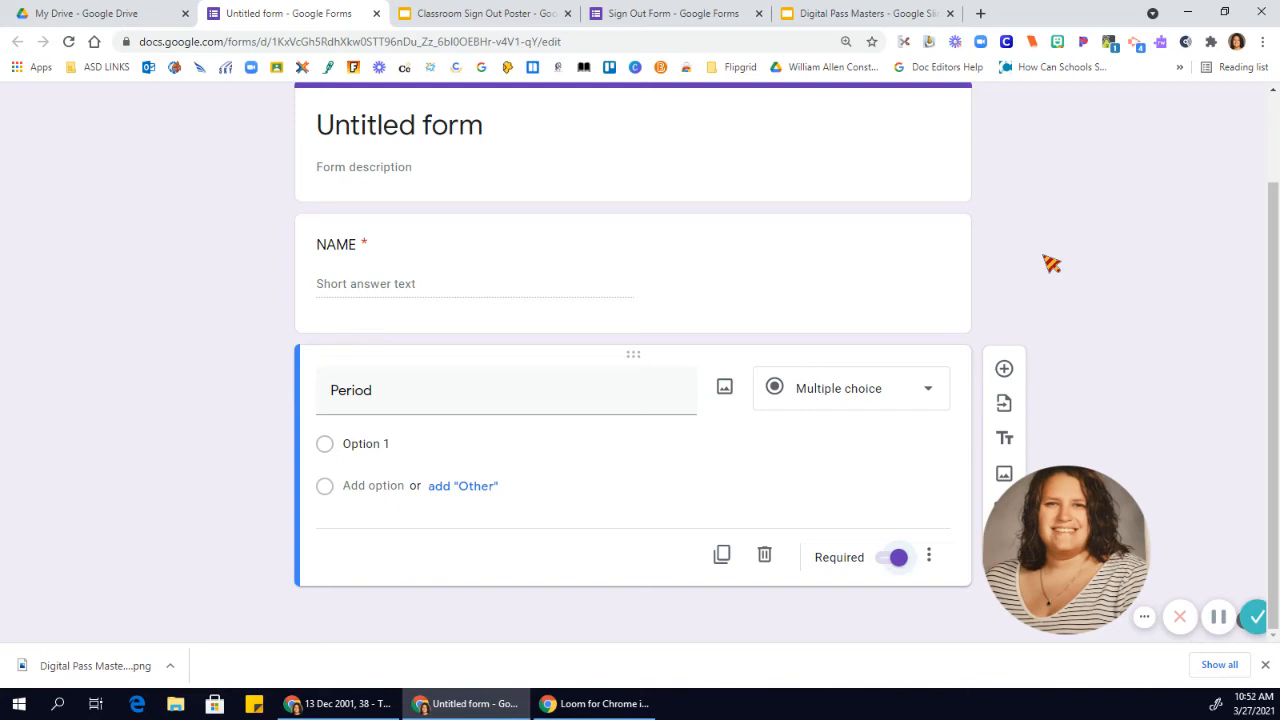
Step: Switch to Google Drive and create a new blank Google Form
left_click(86, 12)
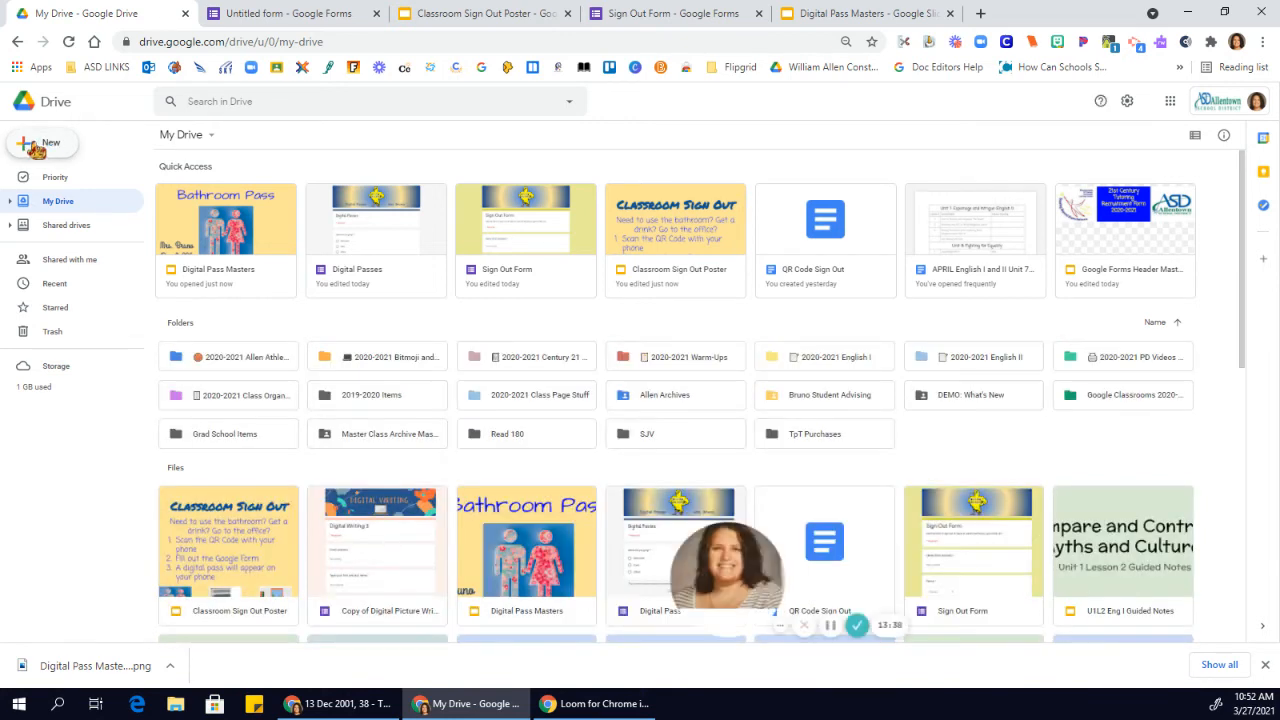
left_click(36, 146)
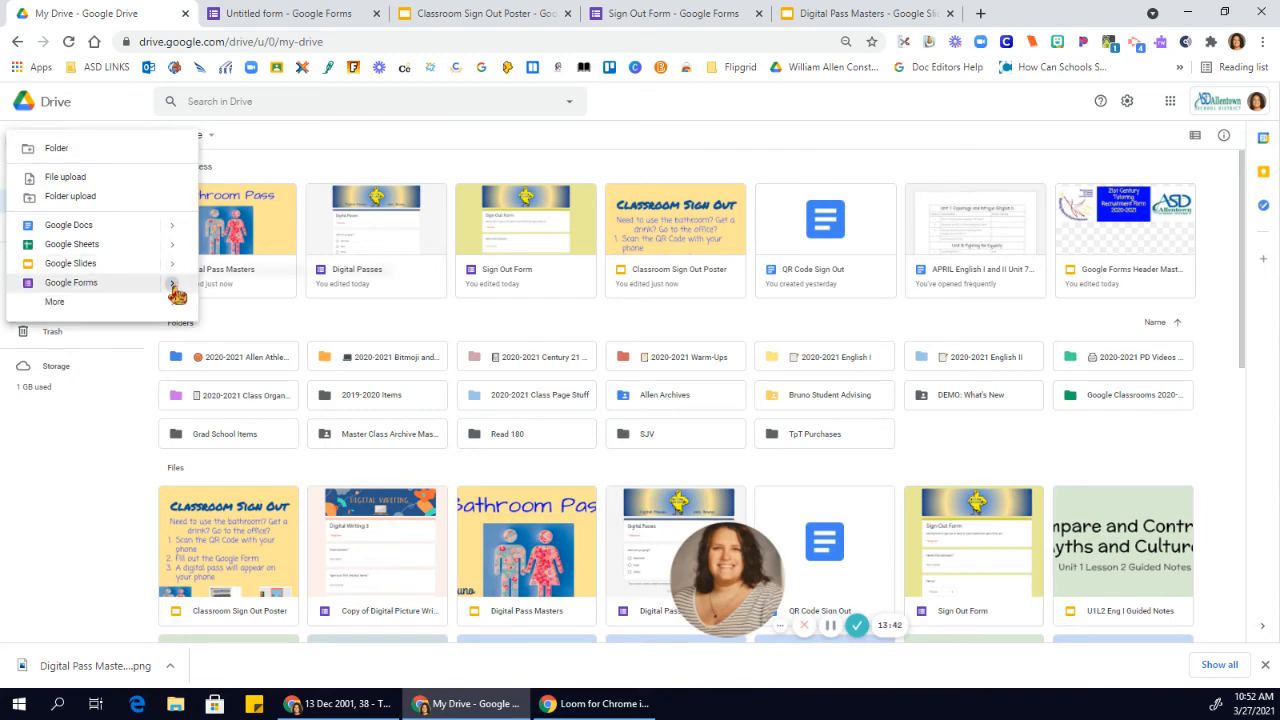
mouse_move(172, 287)
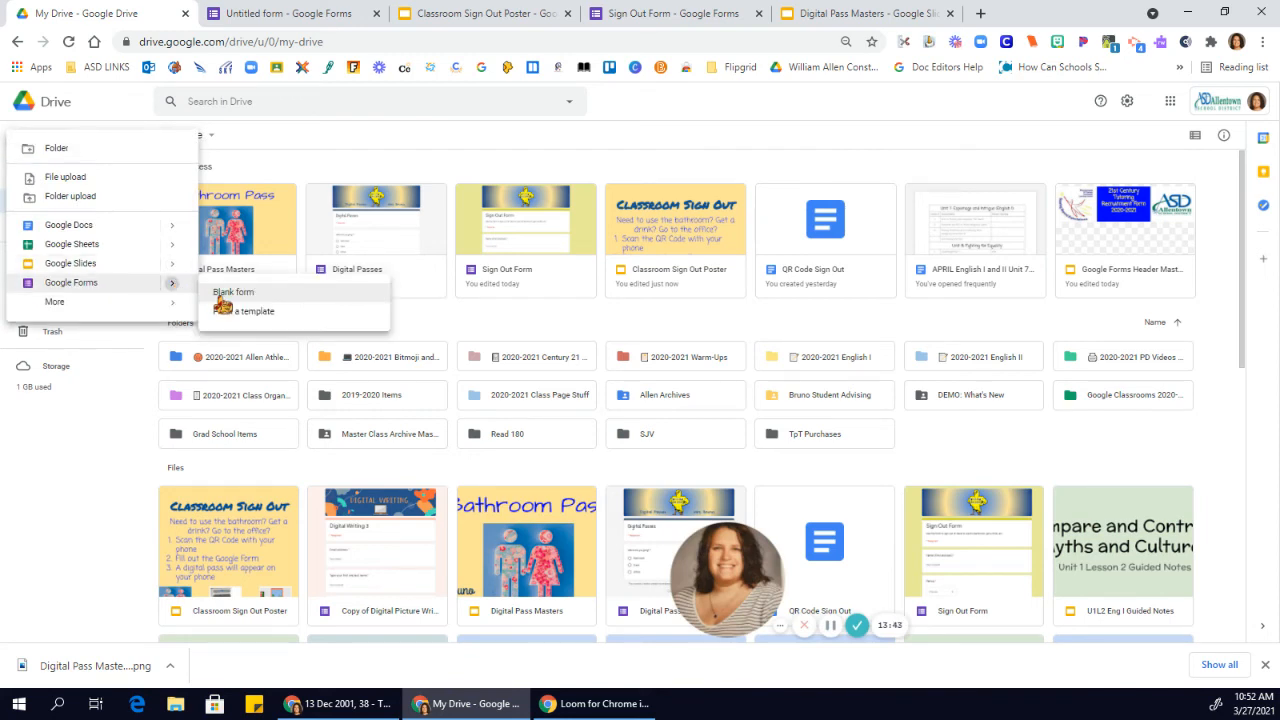
left_click(222, 300)
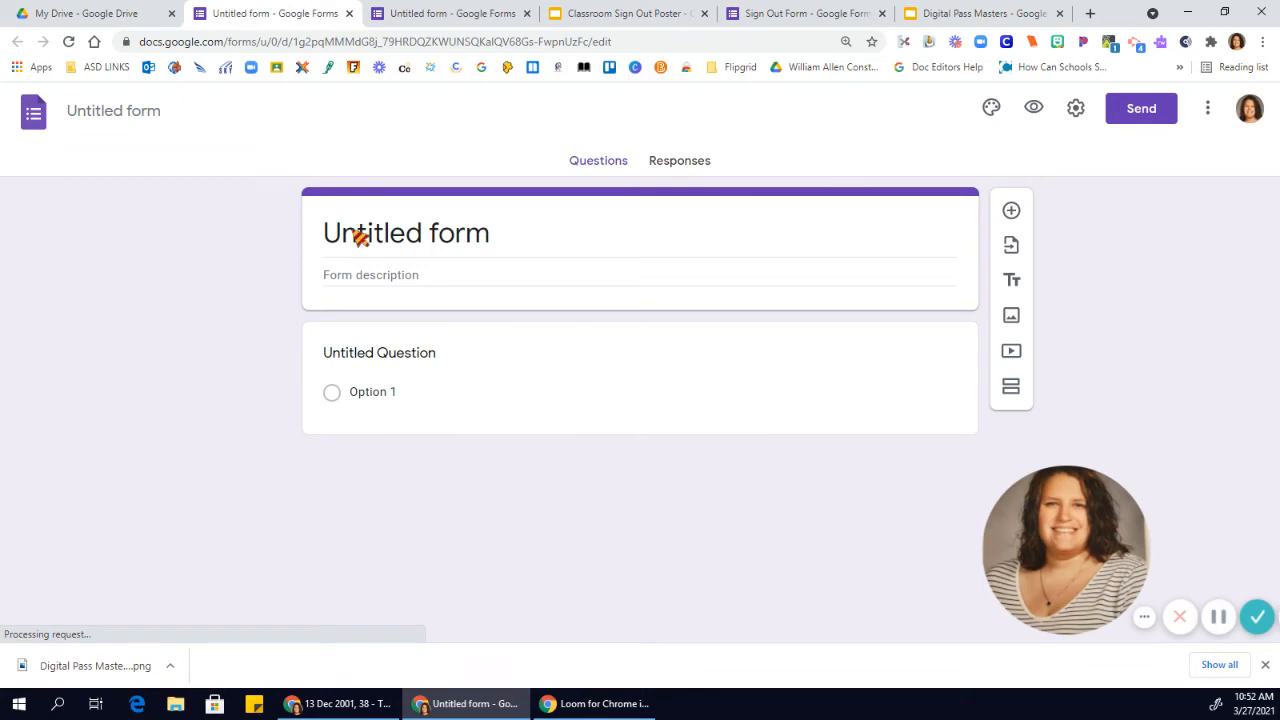
Step: Title the form "Digtial Pass demo" and apply the same name to the form file
left_click(357, 238)
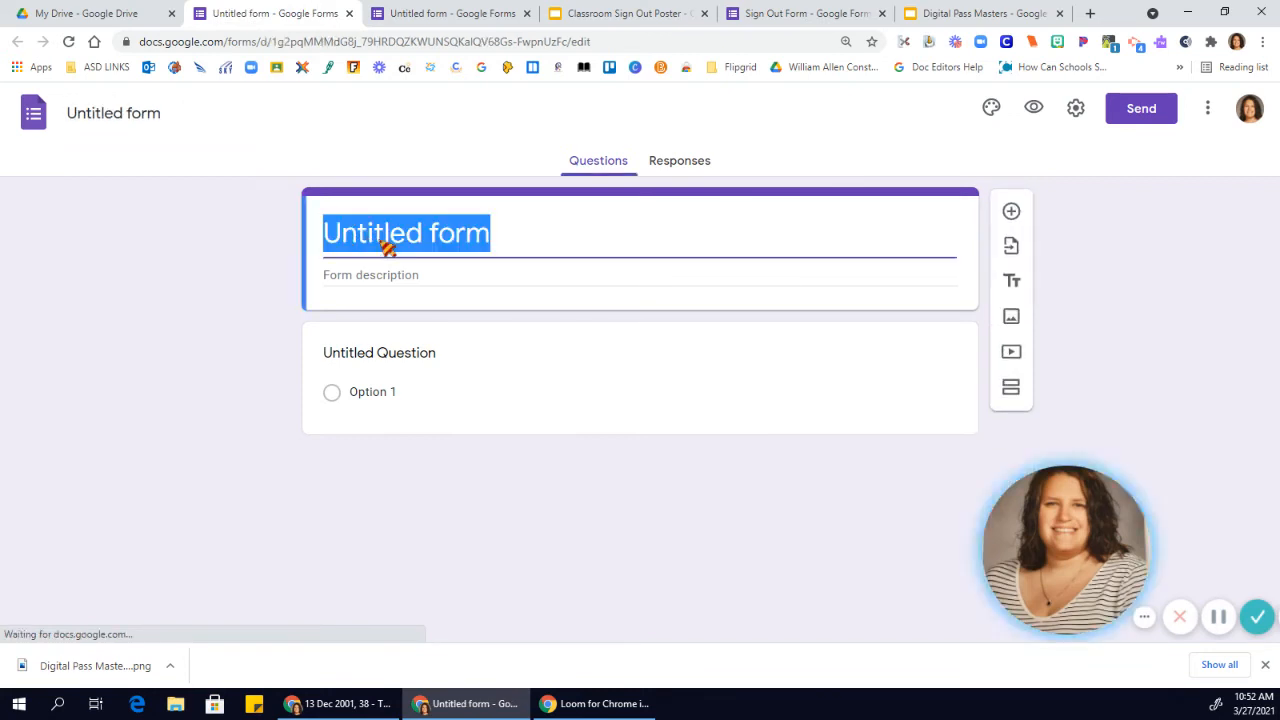
type("Digital")
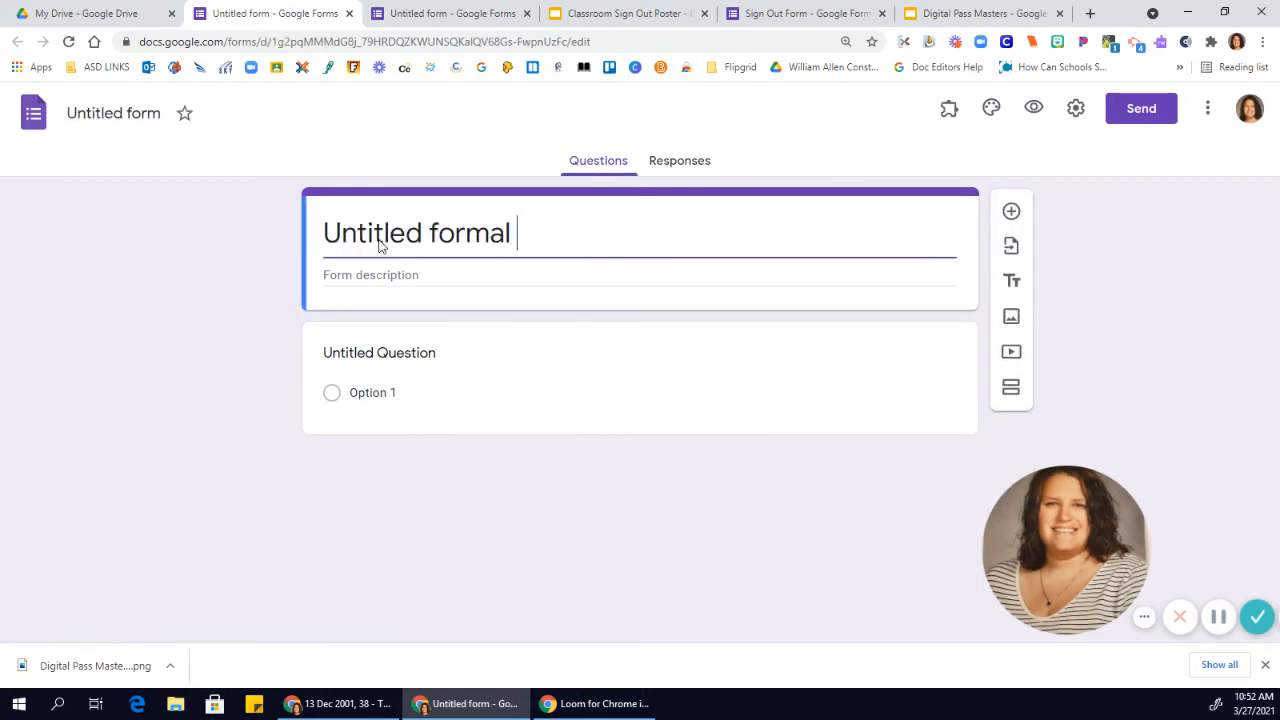
key("BackSpace")
key("BackSpace")
key("BackSpace")
key("BackSpace")
key("BackSpace")
key("BackSpace")
key("BackSpace")
key("BackSpace")
key("BackSpace")
key("BackSpace")
key("BackSpace")
key("BackSpace")
key("BackSpace")
key("BackSpace")
key("BackSpace")
key("BackSpace")
type("D")
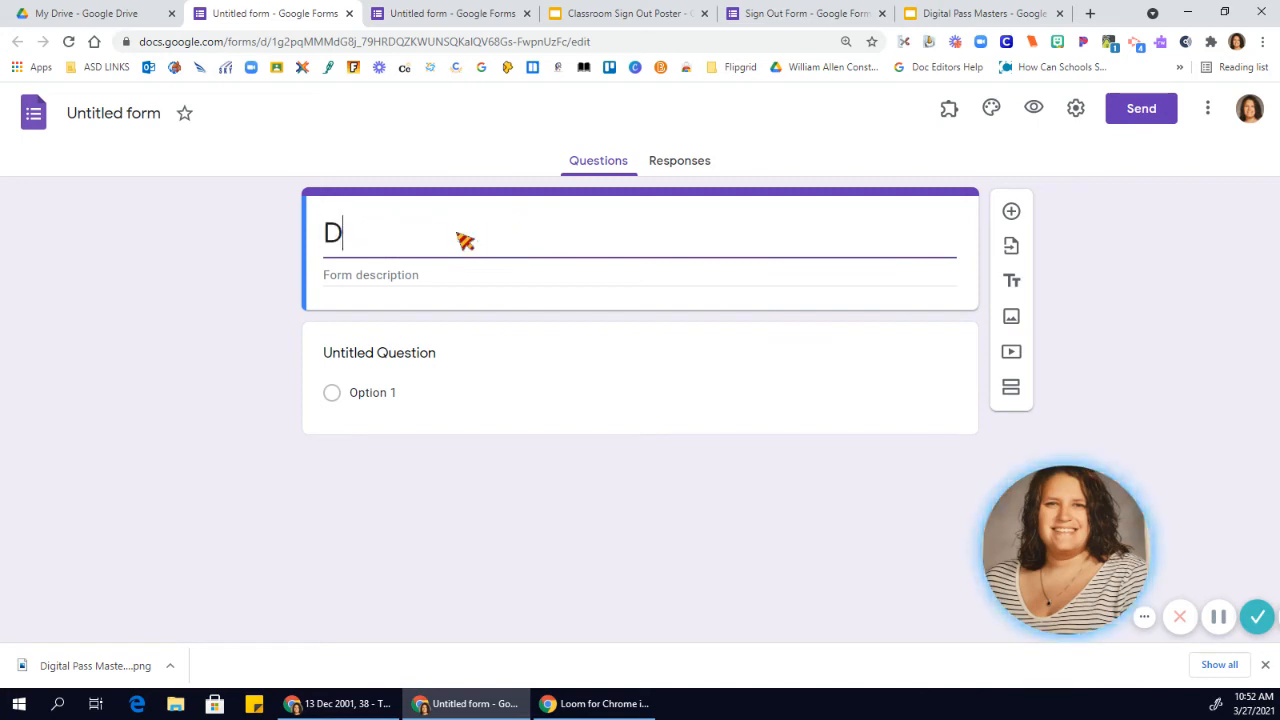
type("igtial P")
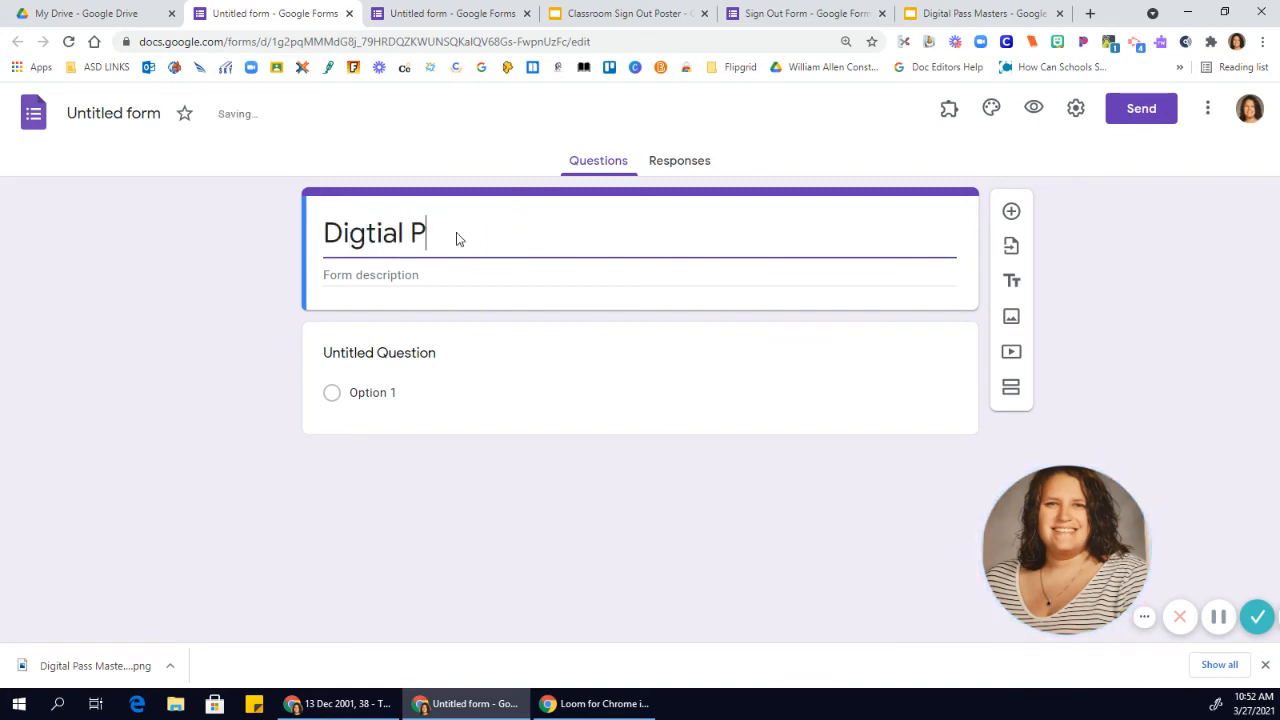
type("ass dEM")
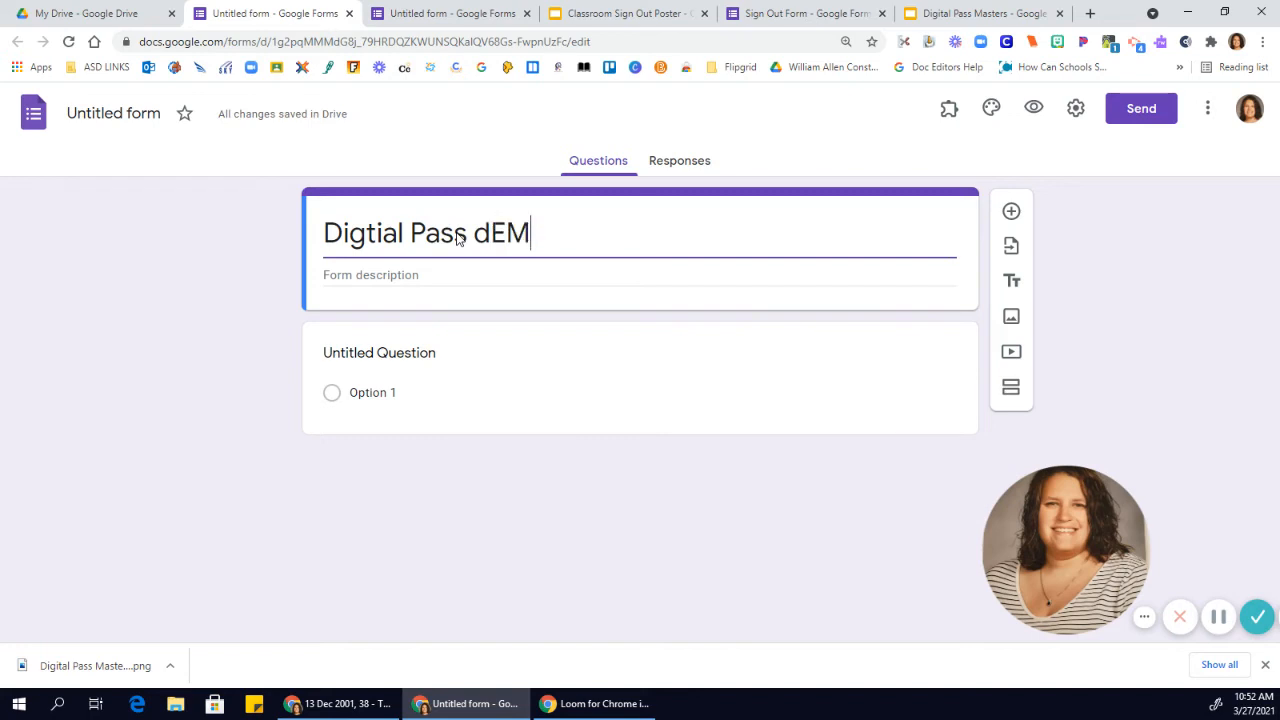
key("BackSpace")
key("BackSpace")
type("emo")
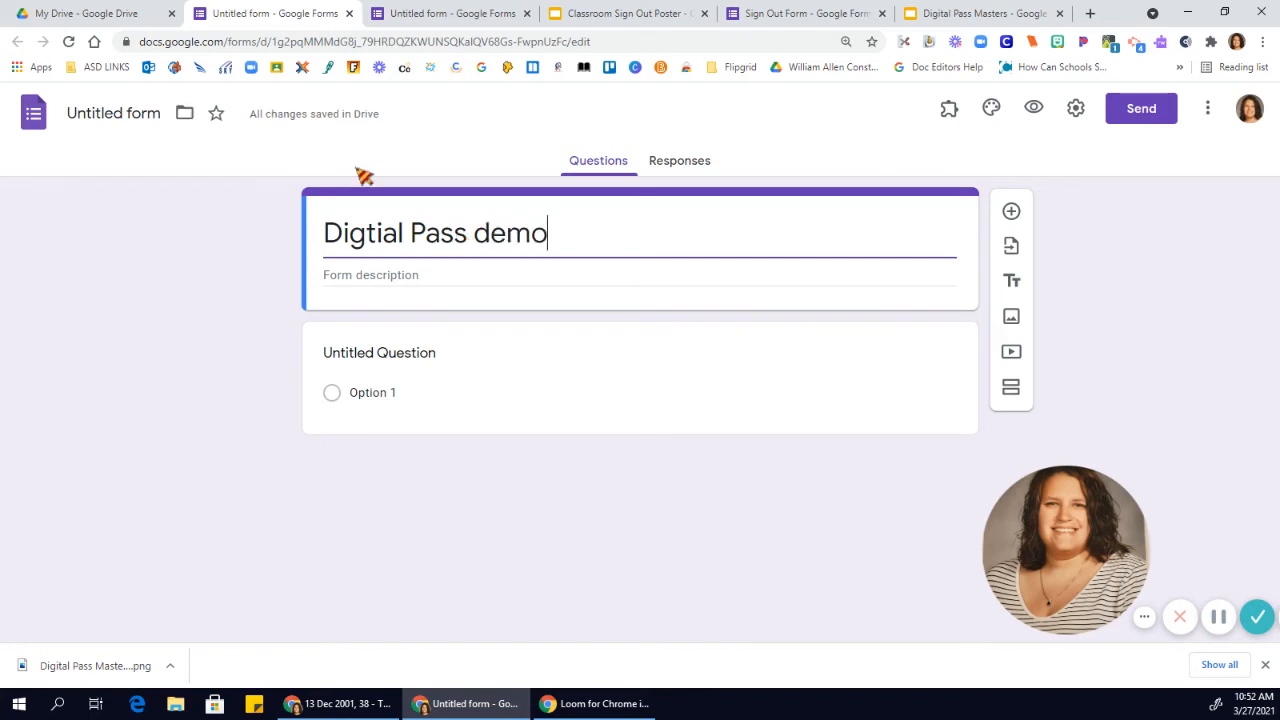
left_click(135, 113)
left_click(229, 266)
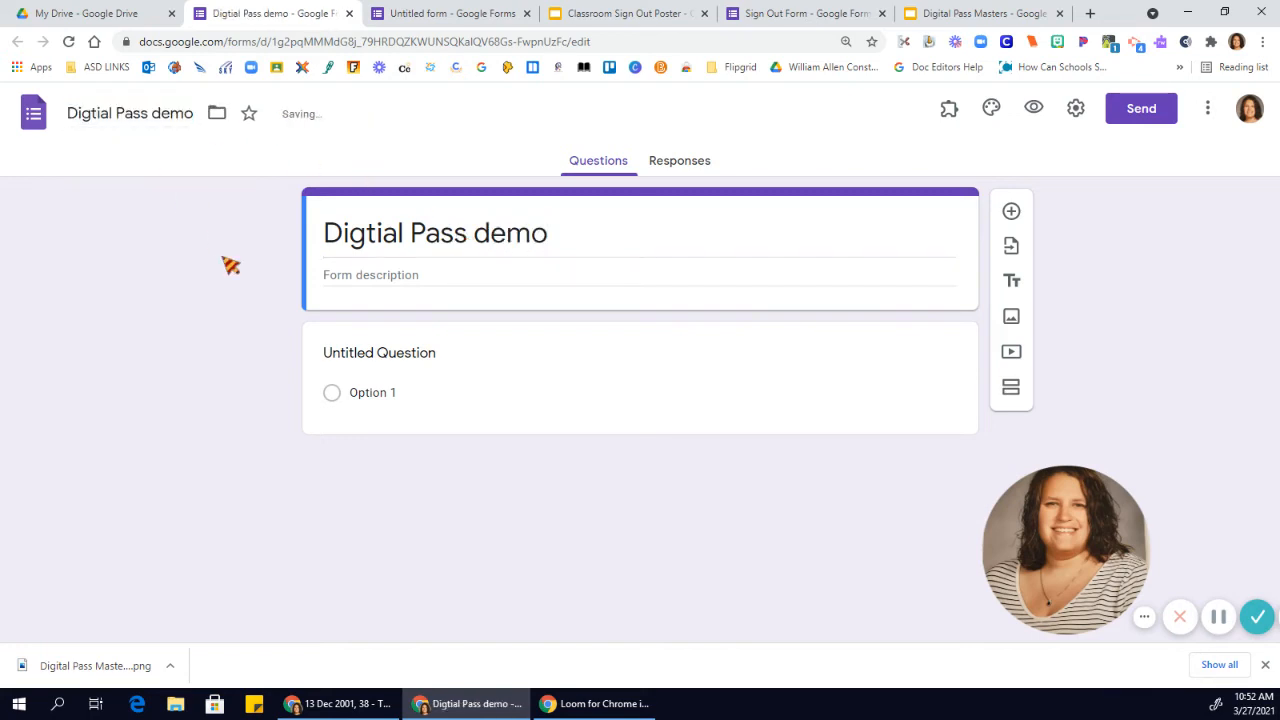
Step: Replace the untitled question's text with "Where are you going?"
left_click(434, 357)
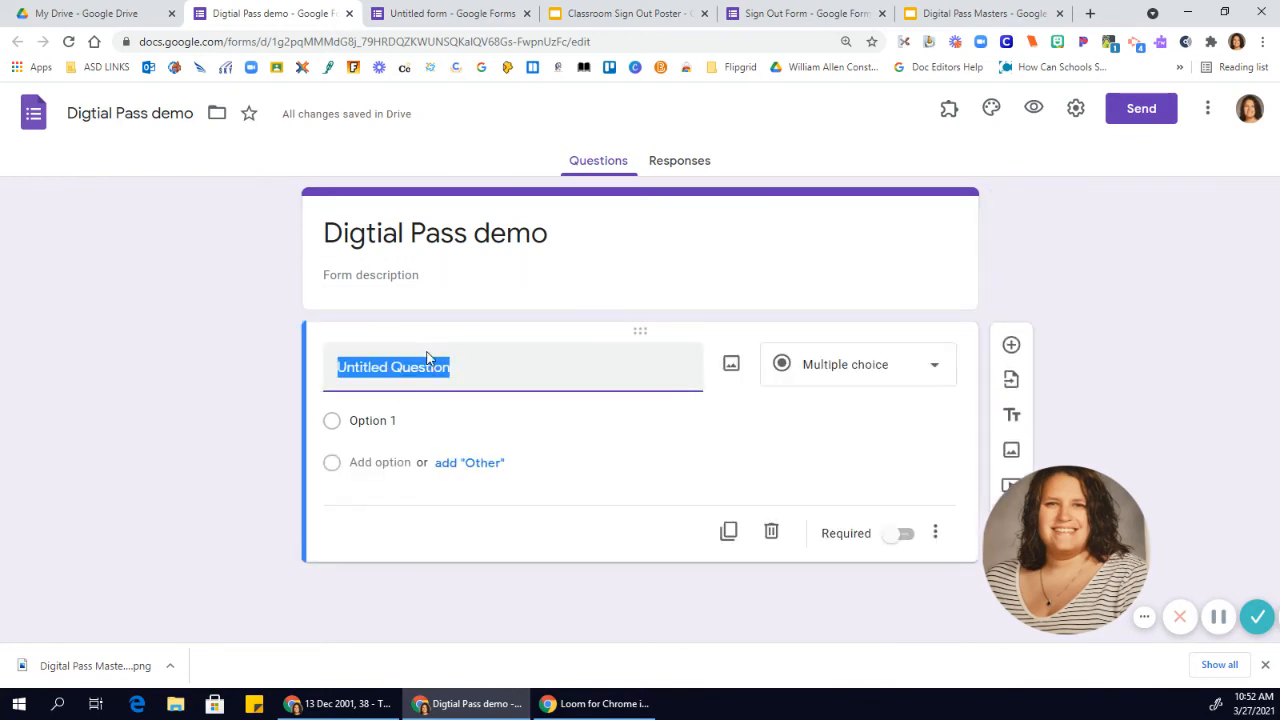
left_click(428, 360)
type("wH")
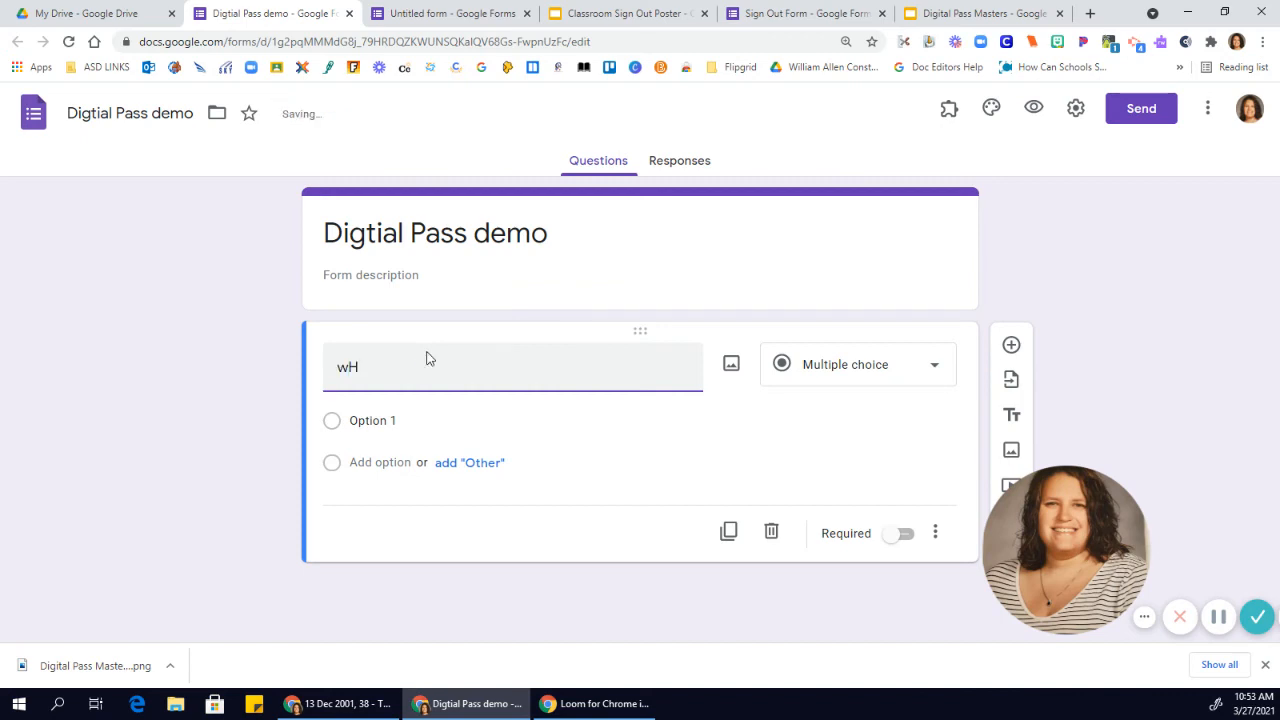
key("BackSpace")
key("BackSpace")
type("Where are you going?")
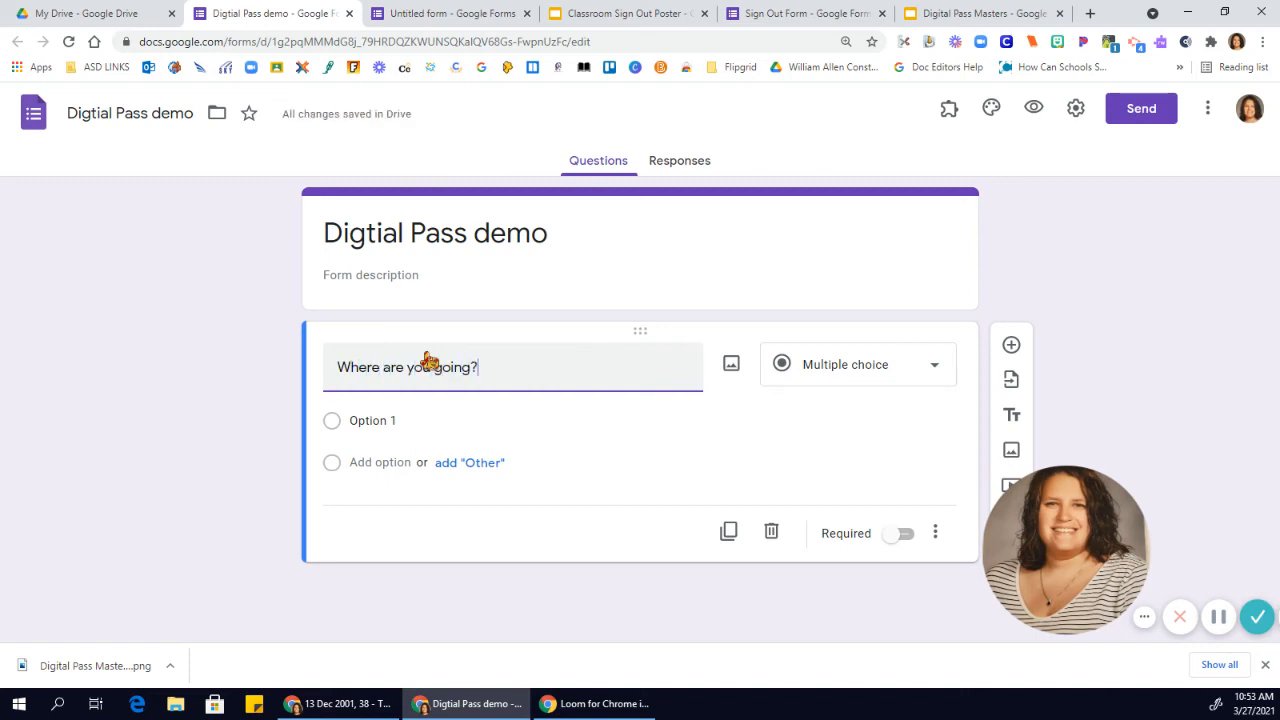
Step: Give the question the answer options "bathroom", "drink" and "office", and make it required
left_click(392, 421)
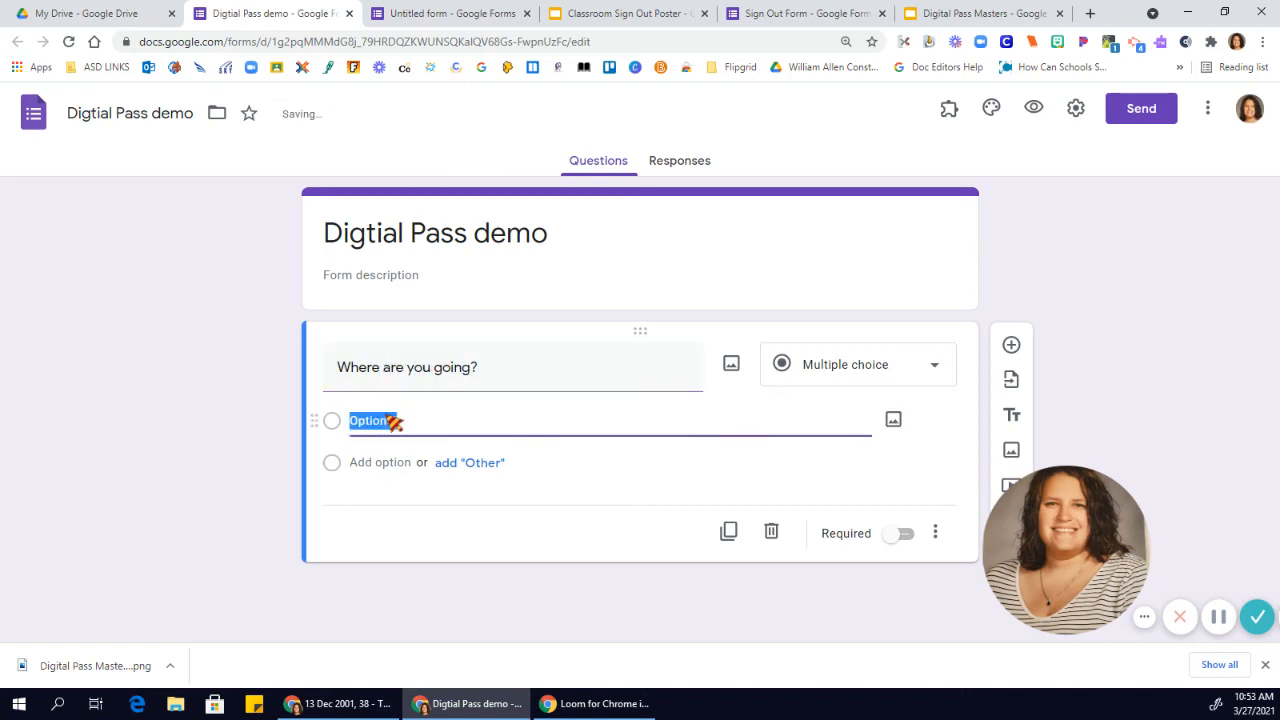
type("bthroom")
key("BackSpace")
key("BackSpace")
key("BackSpace")
key("BackSpace")
key("BackSpace")
key("BackSpace")
type("athroom")
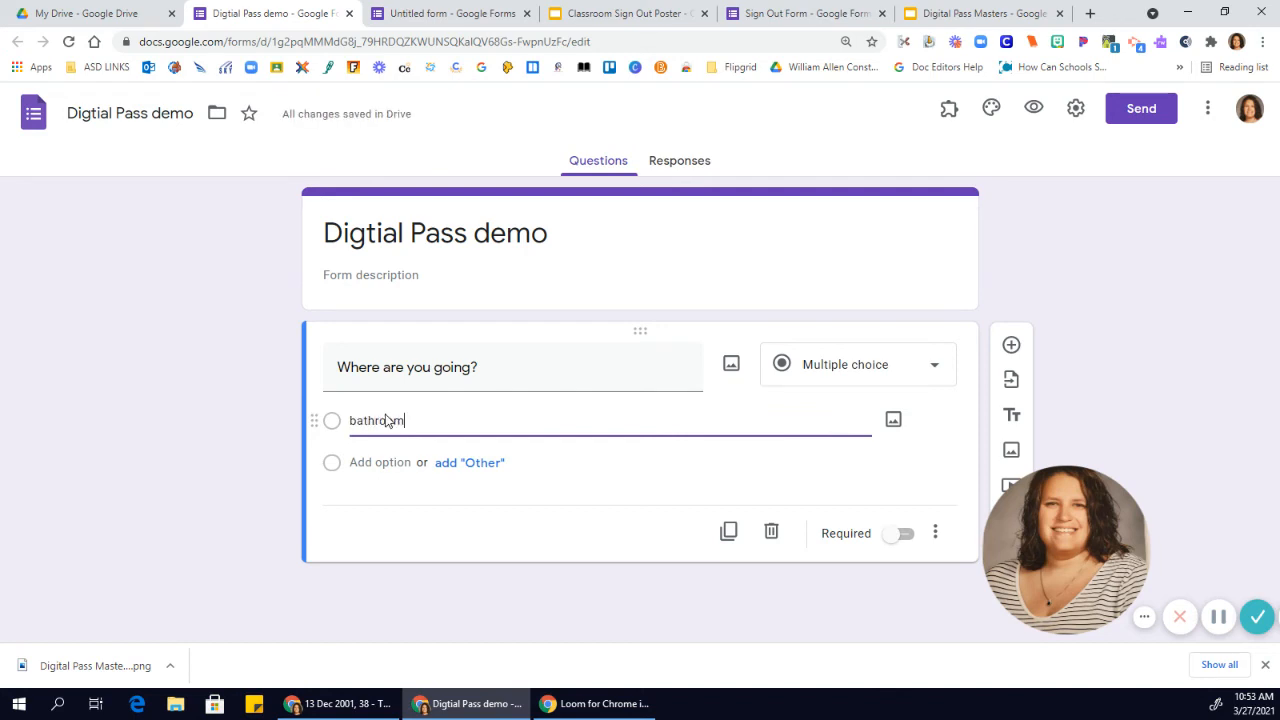
left_click(382, 465)
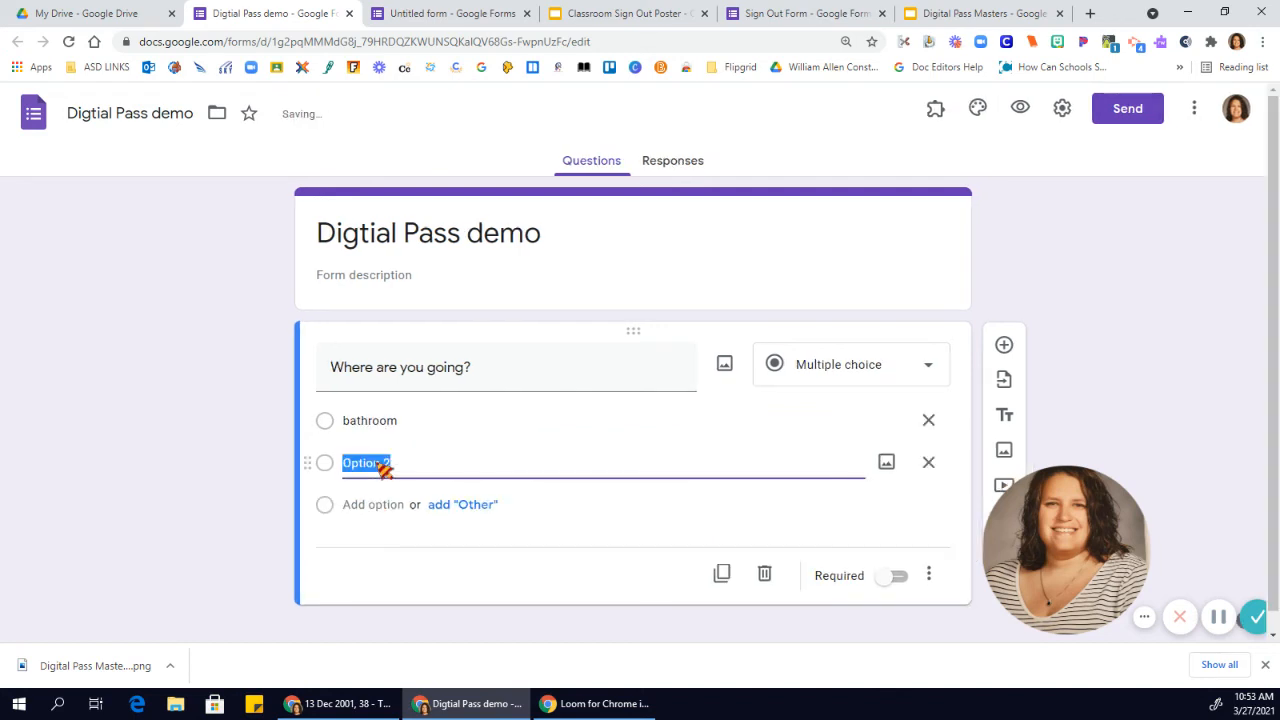
type("drink")
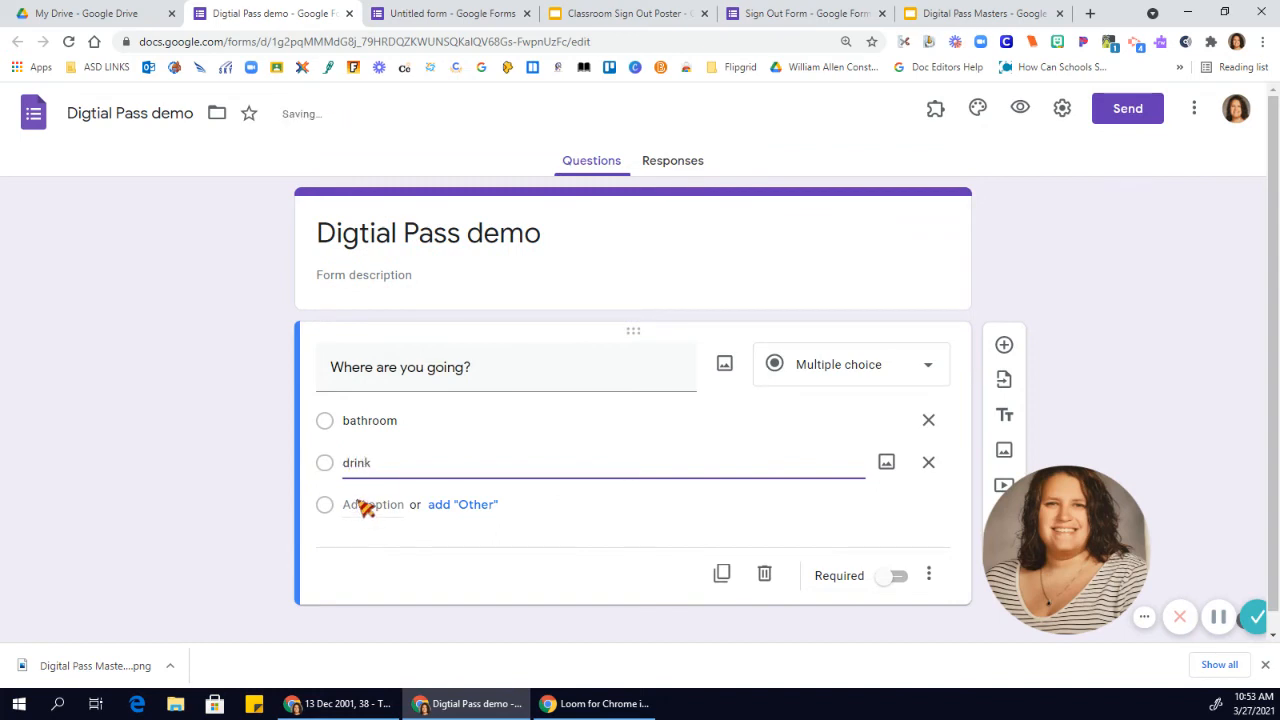
left_click(372, 505)
type("office")
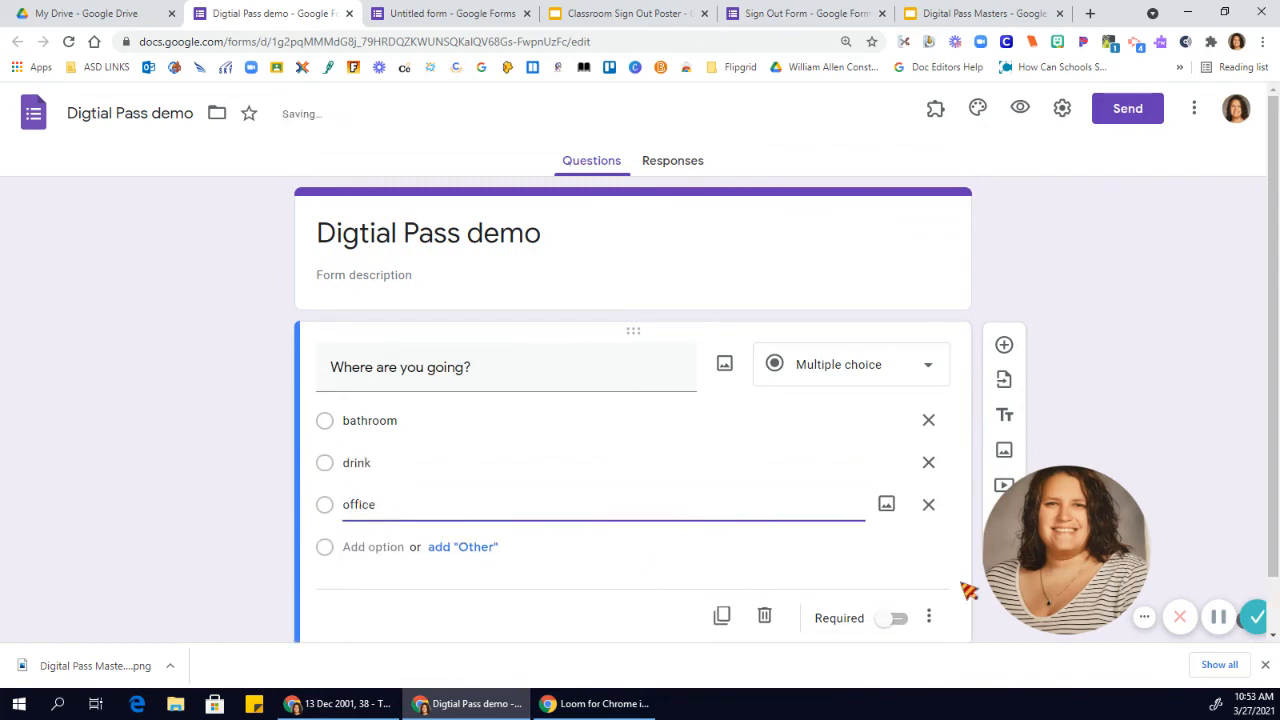
left_click(900, 617)
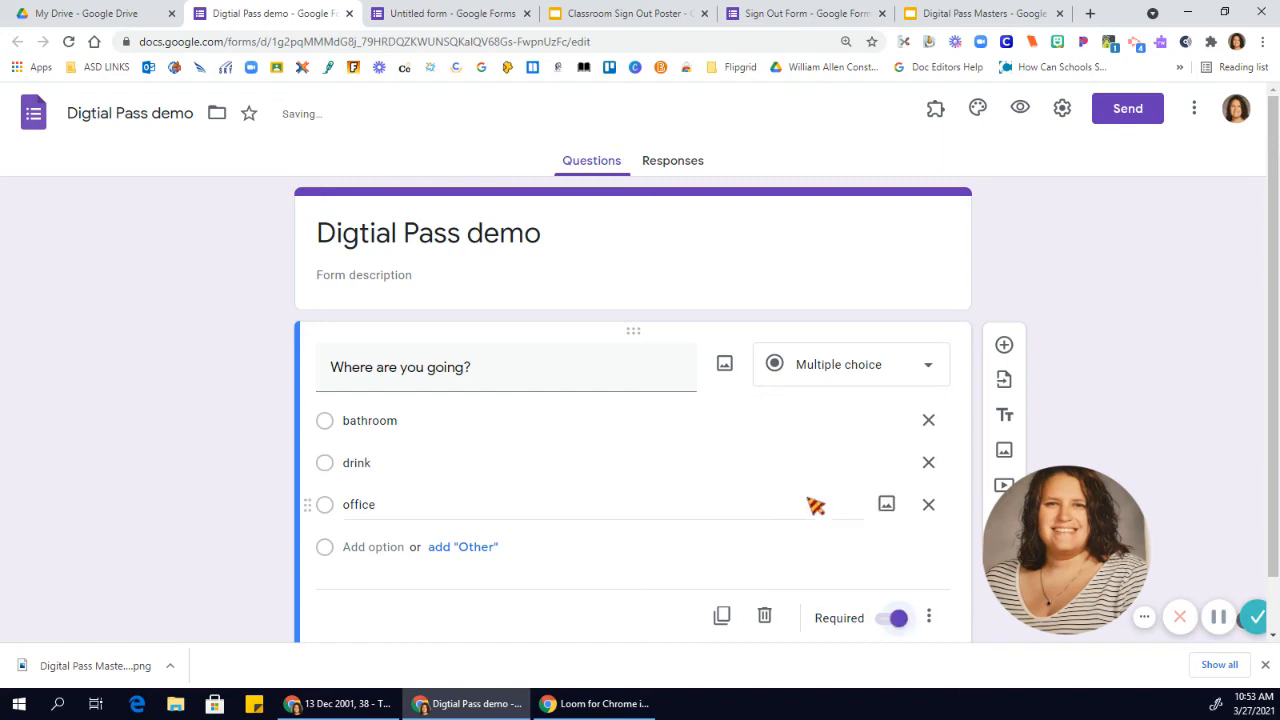
Step: Add a new section after the "Where are you going?" question
scroll(1143, 308, "down", 1)
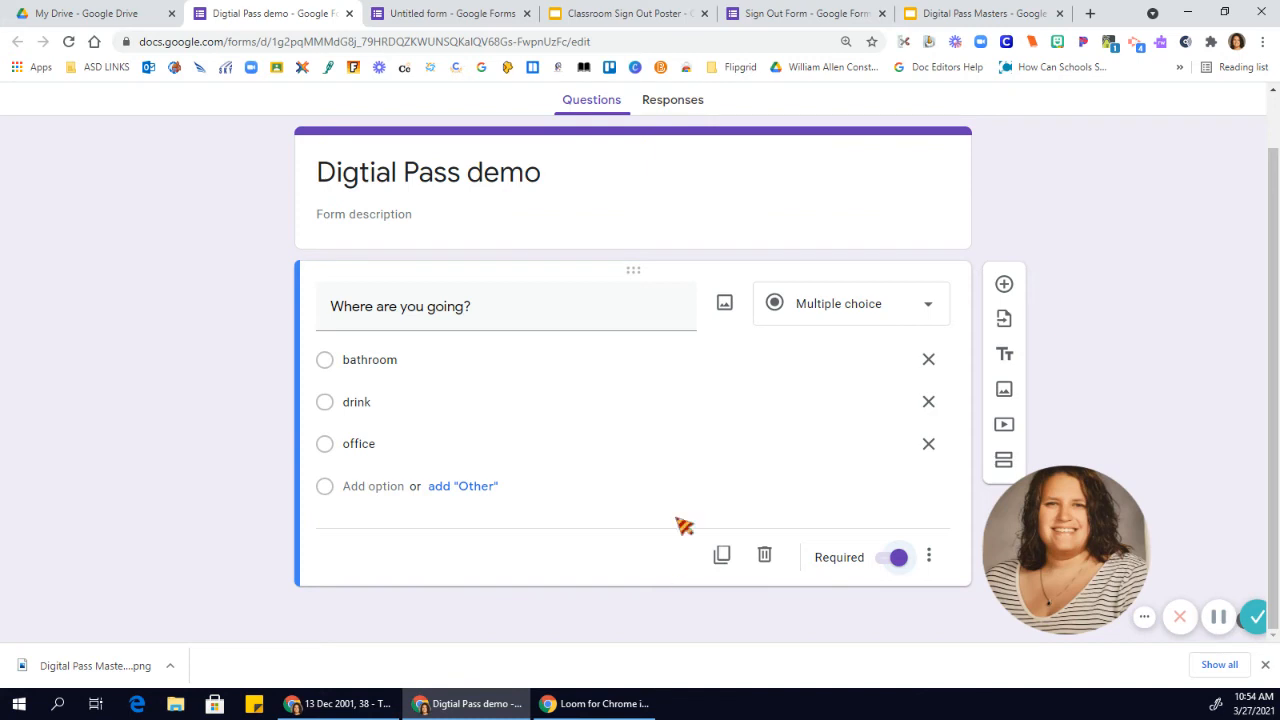
left_click(1003, 463)
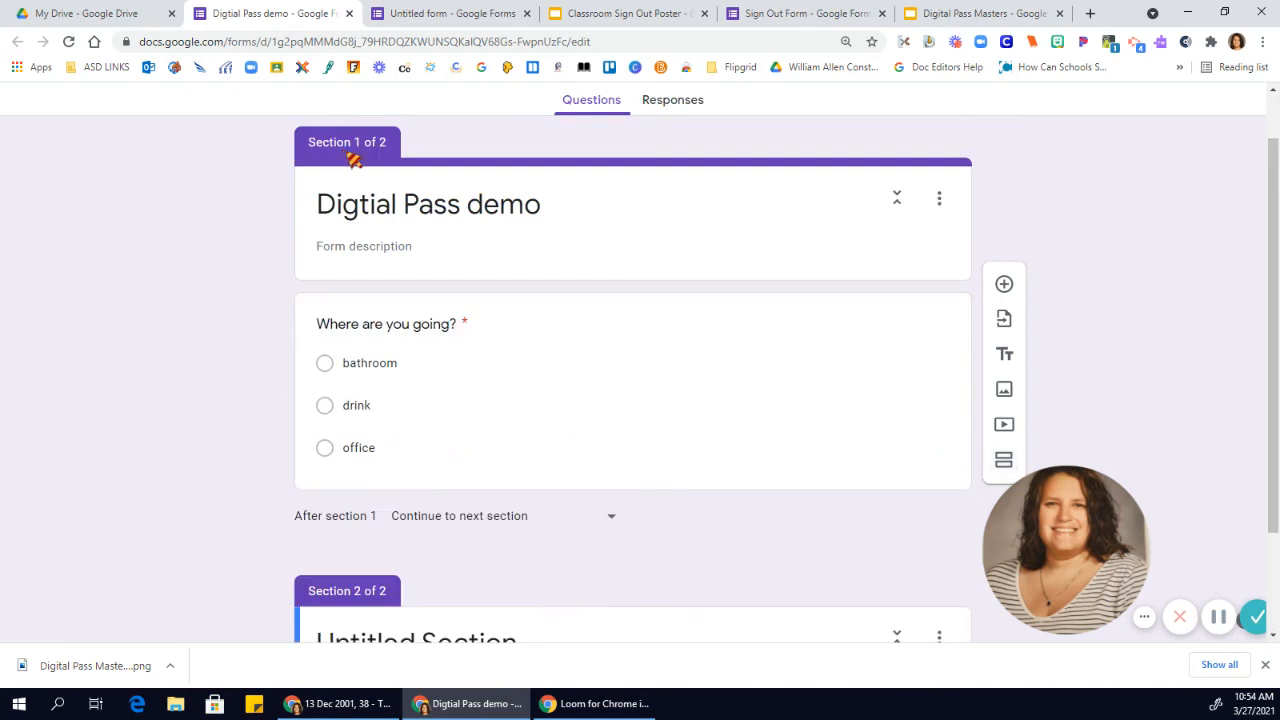
scroll(200, 343, "down", 2)
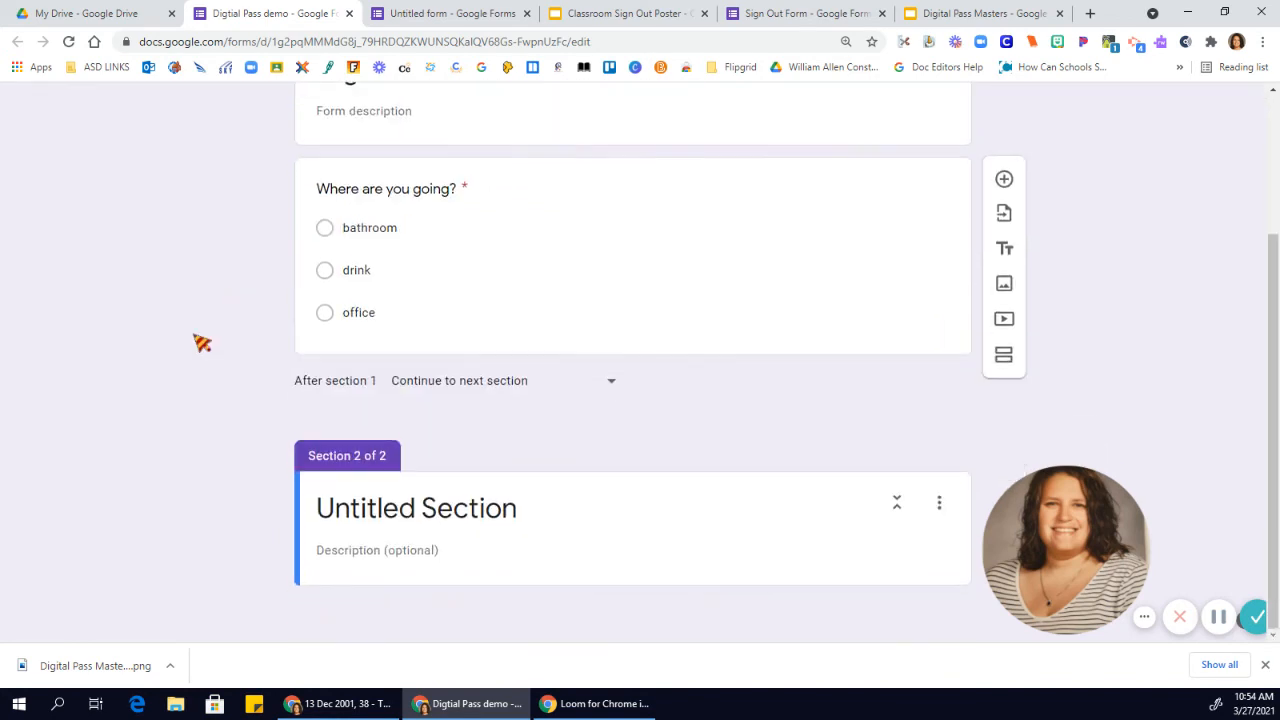
Step: Title the untitled second section "Bathroom"
left_click(352, 513)
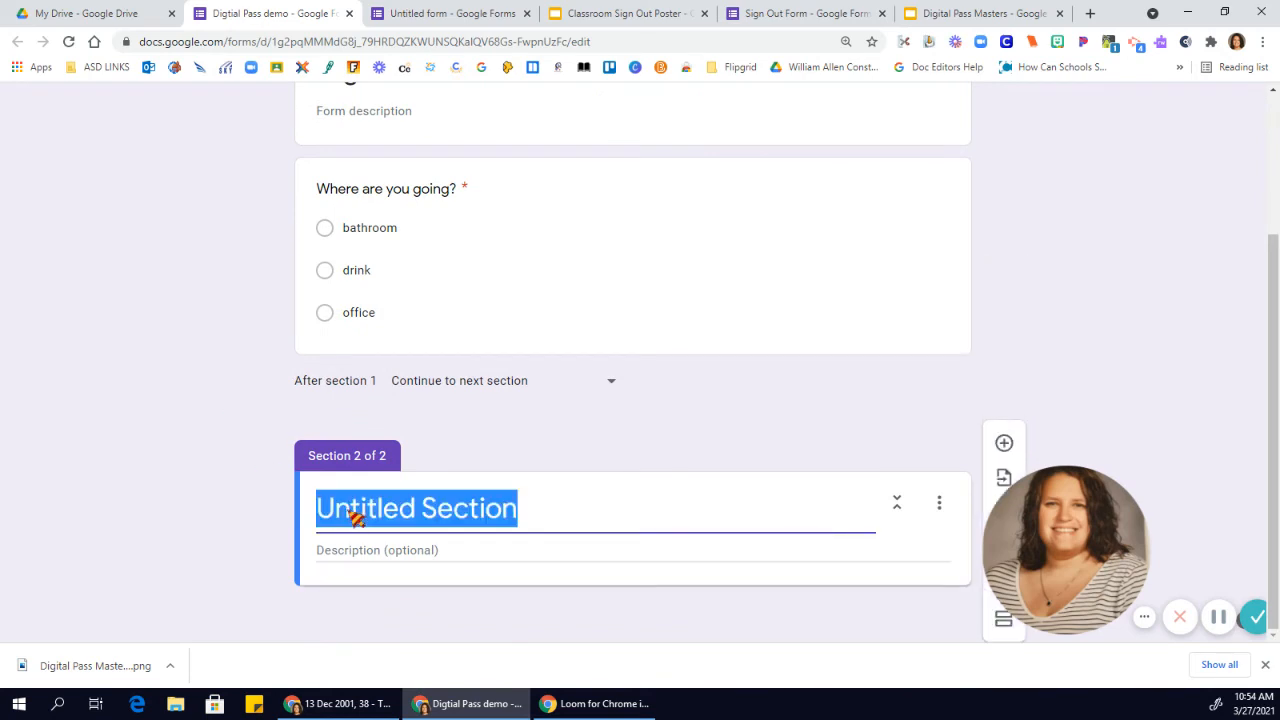
type("Bathroom")
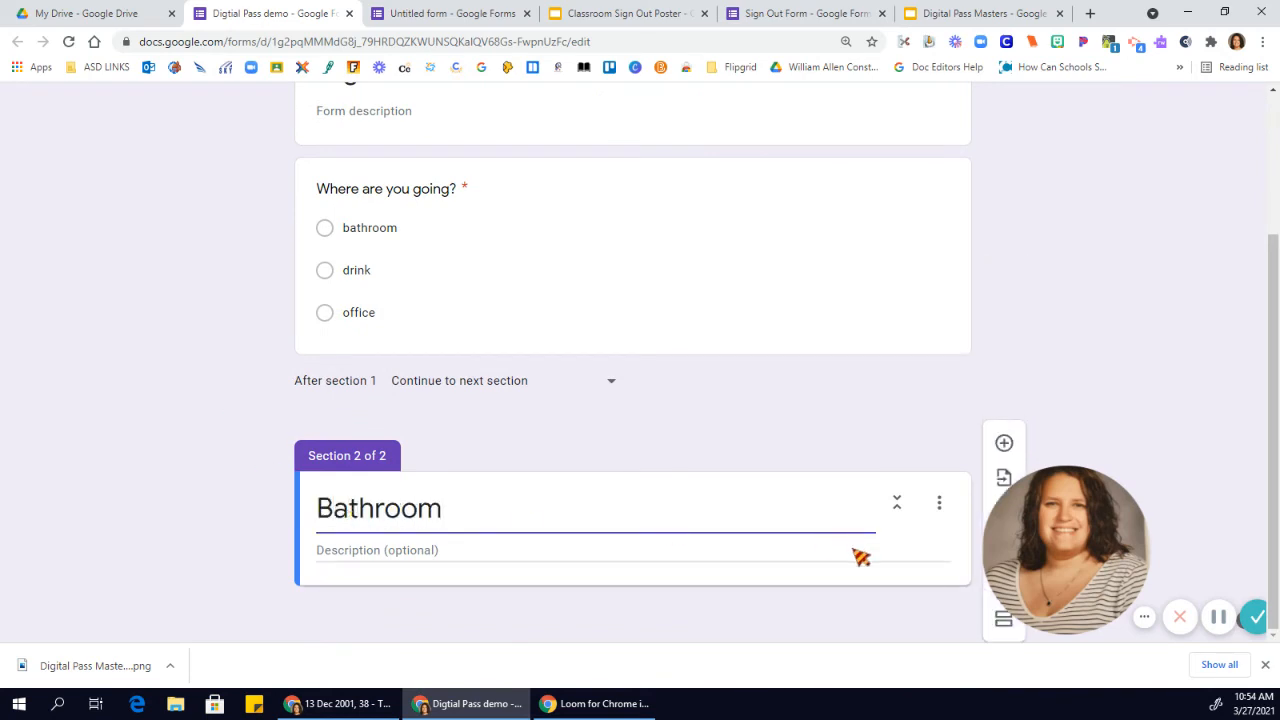
left_click_drag(1008, 597, 33, 245)
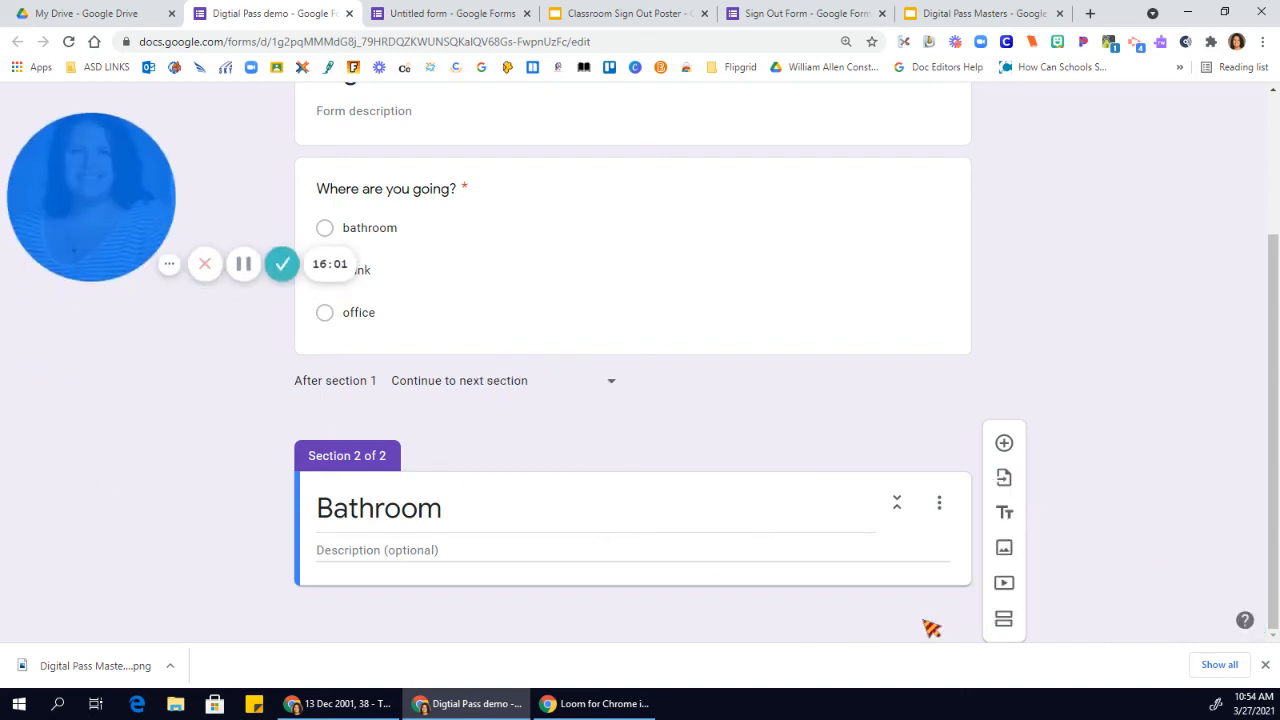
Step: Add a third section below the Bathroom section and title it "Drink"
left_click(1004, 619)
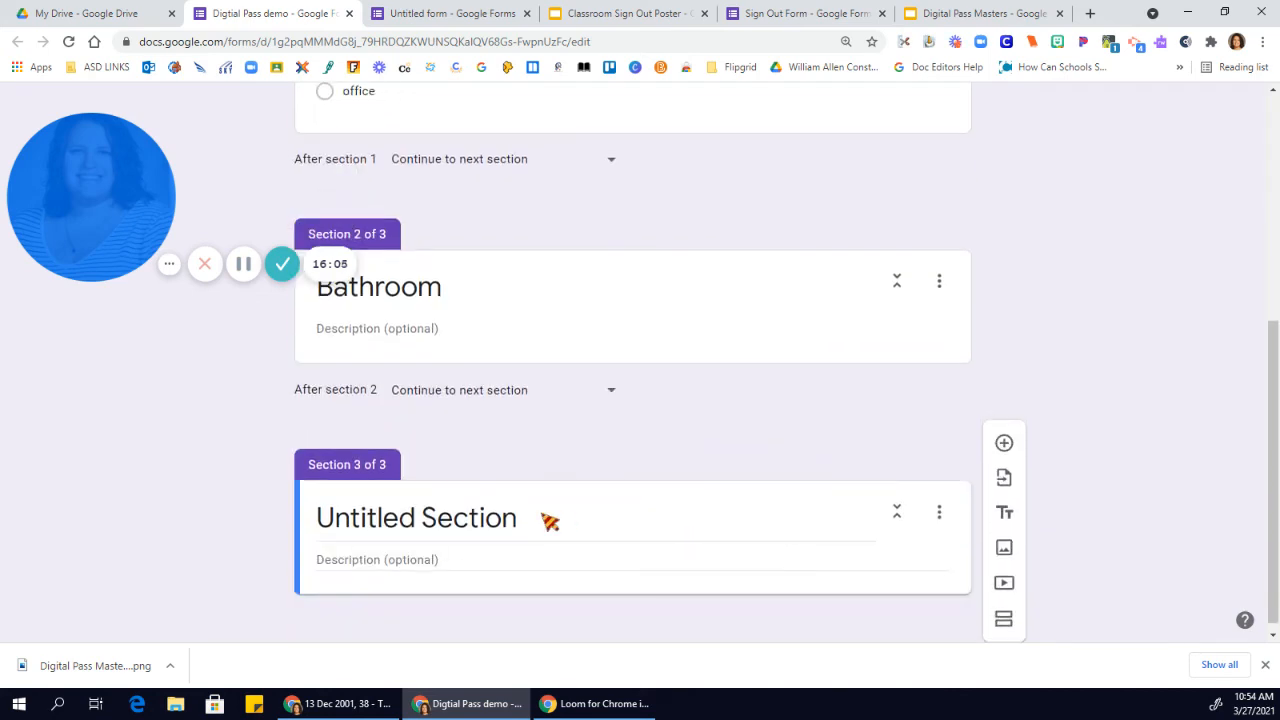
left_click(549, 520)
type("Drink")
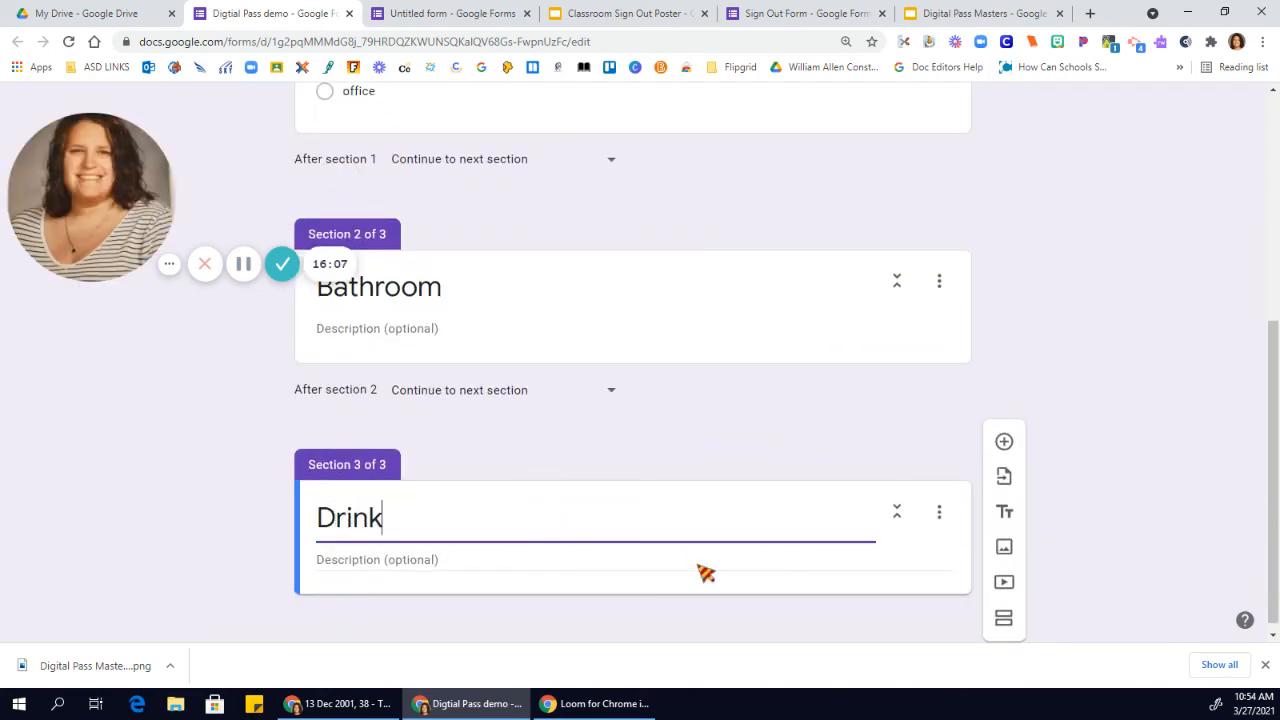
Step: Add a fourth section below the Drink section and title it "Office"
left_click(1004, 619)
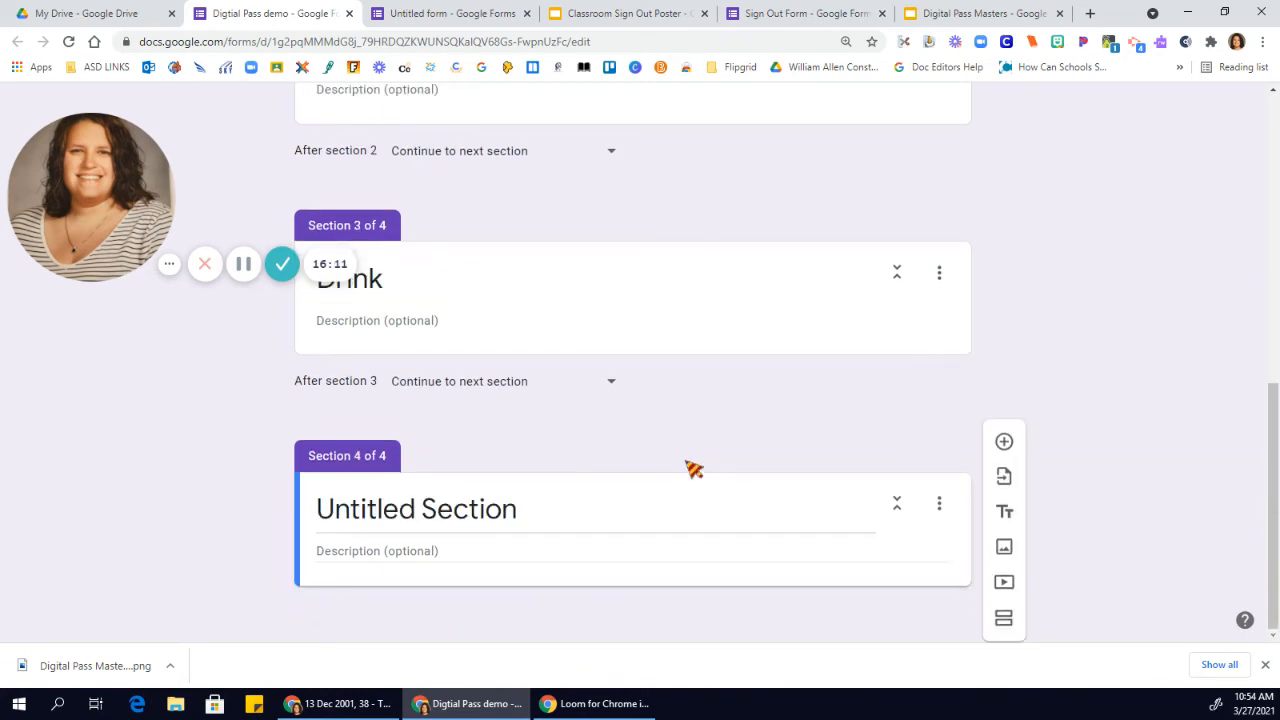
left_click(652, 514)
type("Off")
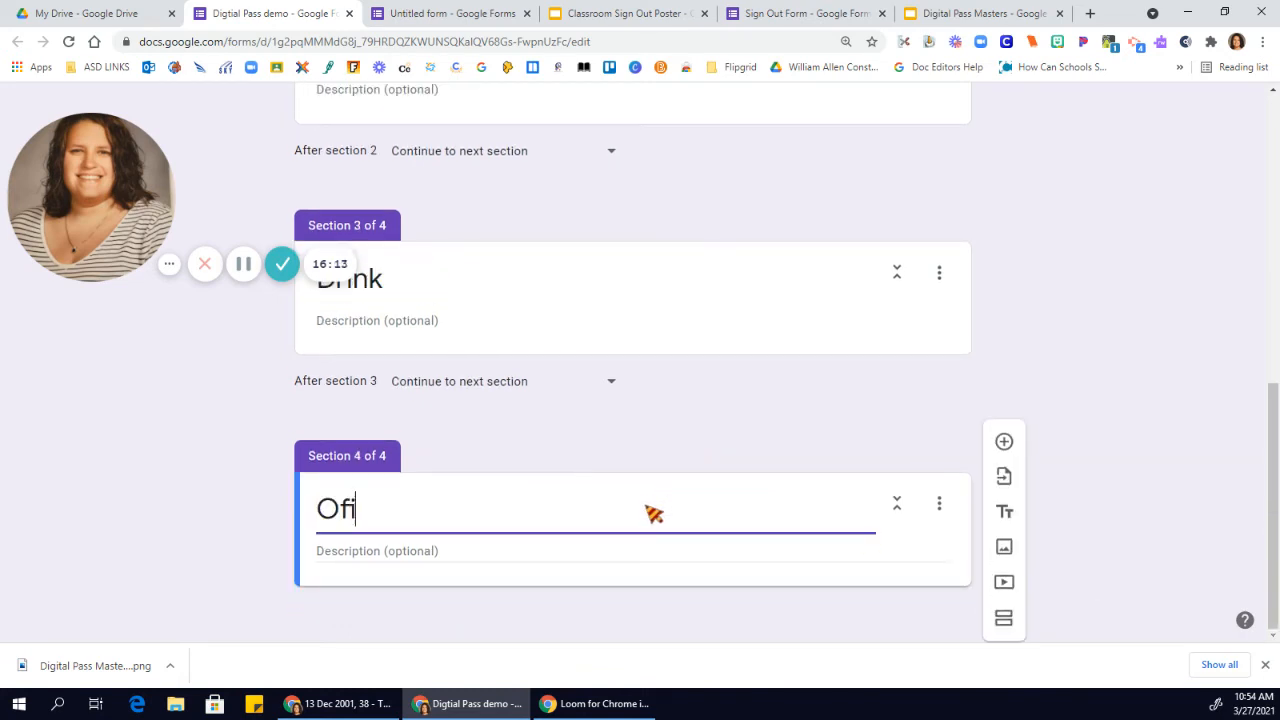
type("ice")
key("BackSpace")
type("ficece")
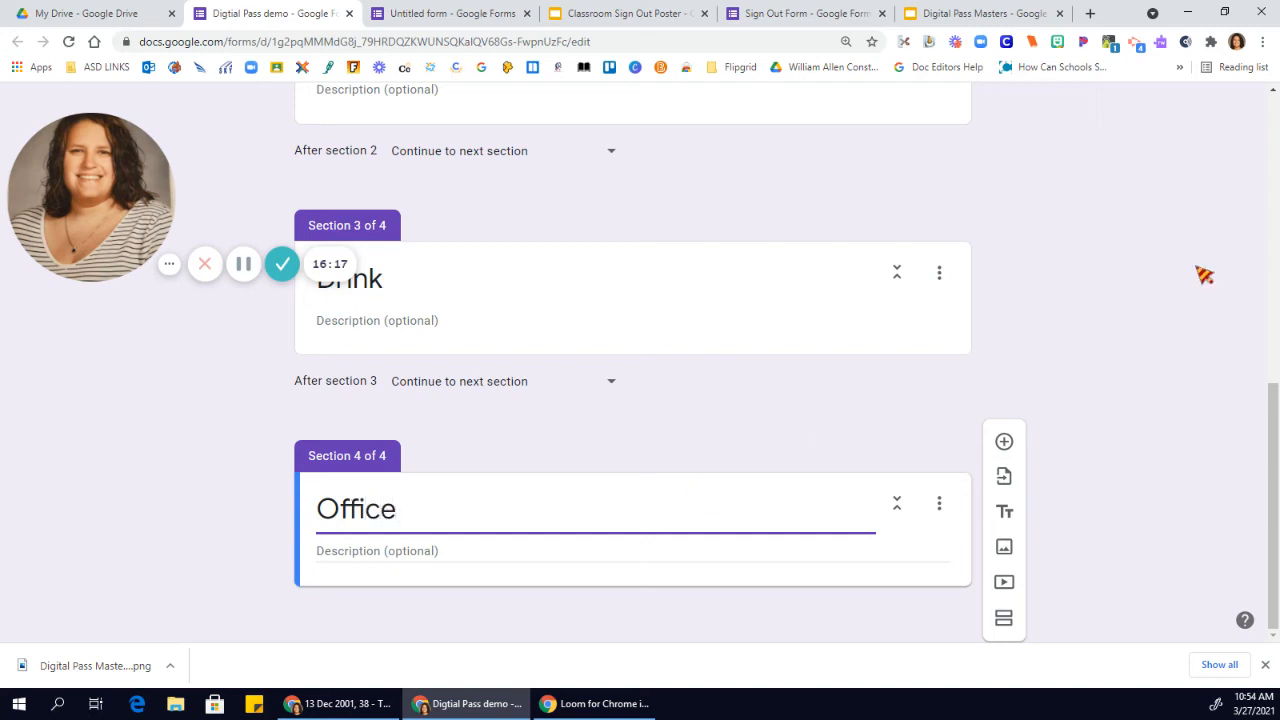
left_click(1204, 275)
Step: Enable "Go to section based on answer" for the "Where are you going?" question
scroll(1200, 274, "up", 7)
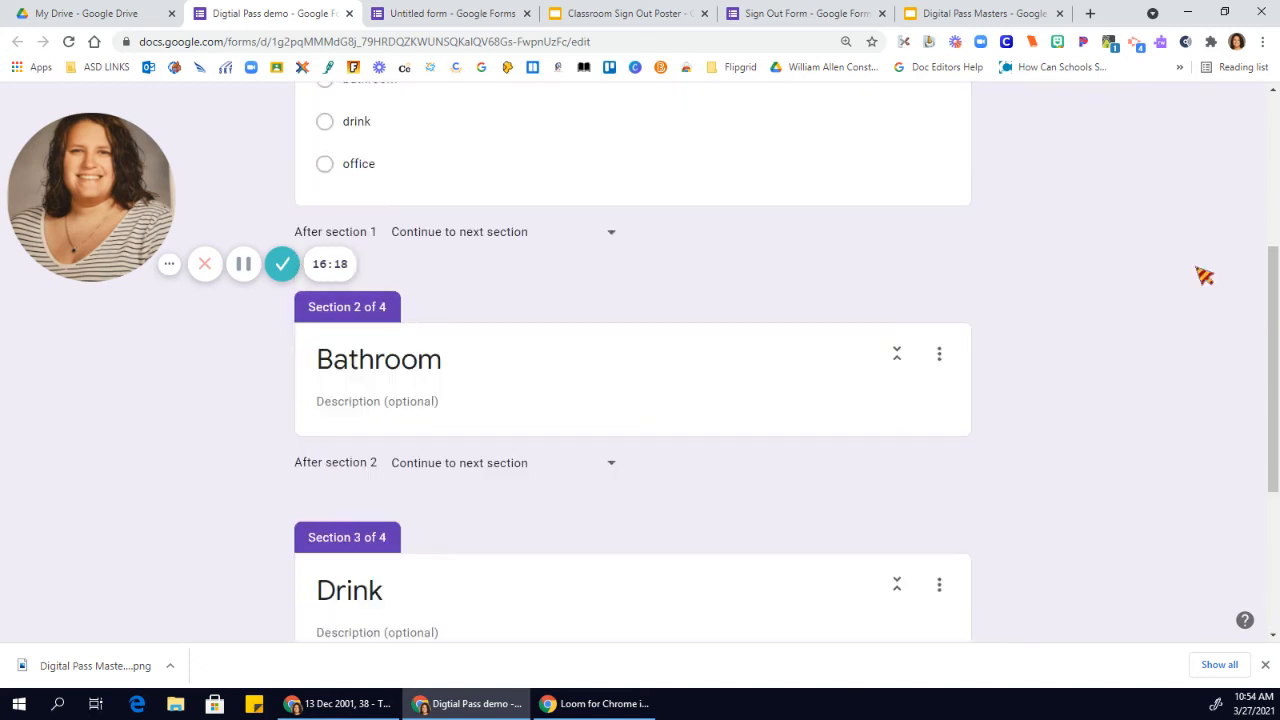
scroll(1204, 275, "down", 3)
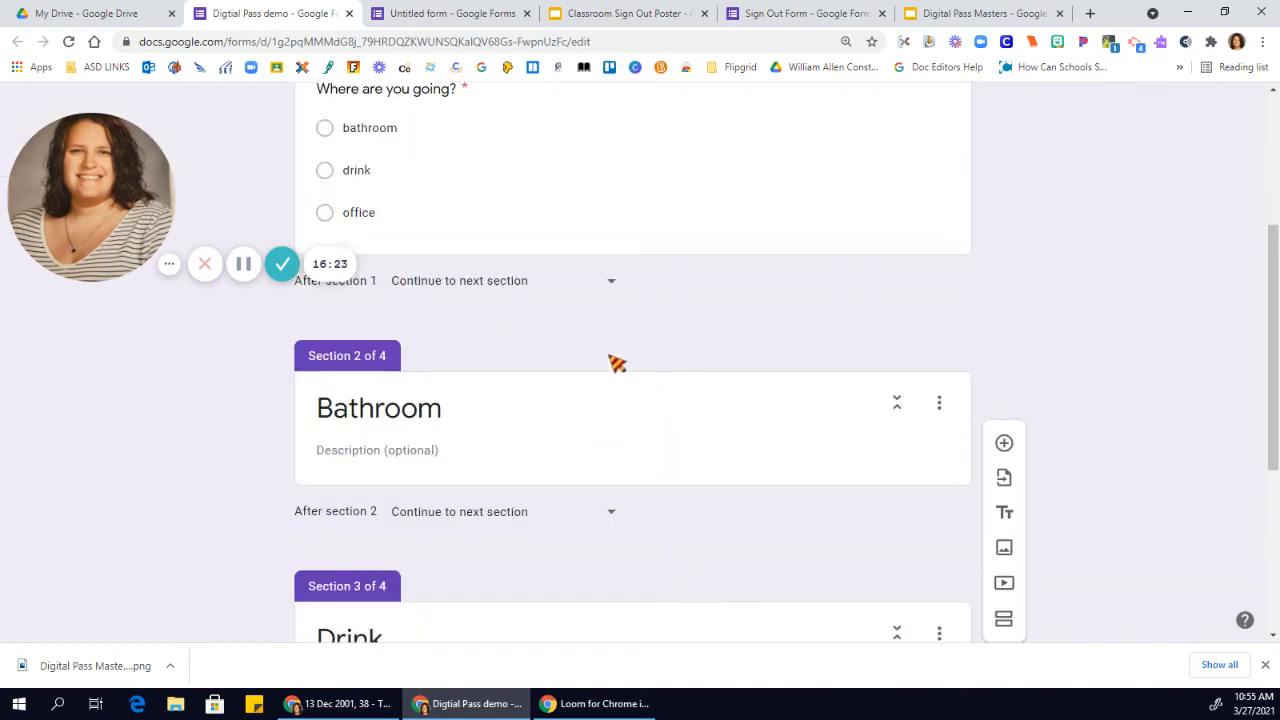
left_click(652, 238)
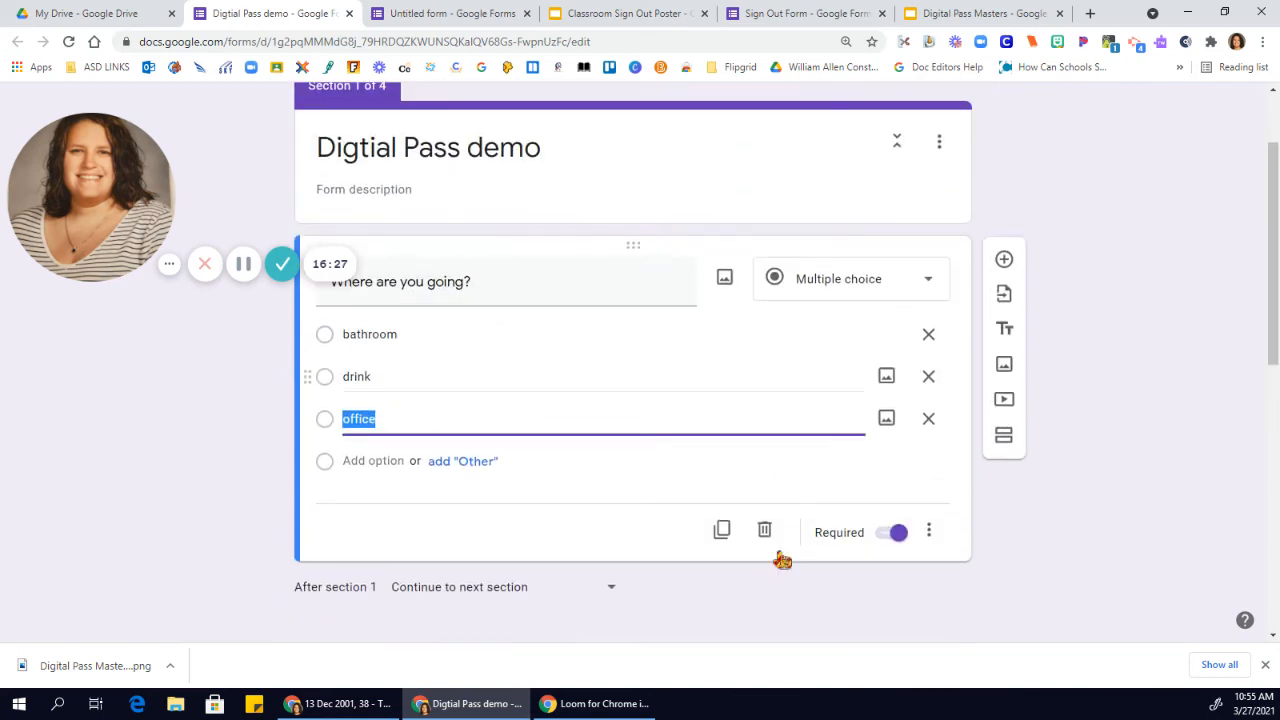
left_click(931, 537)
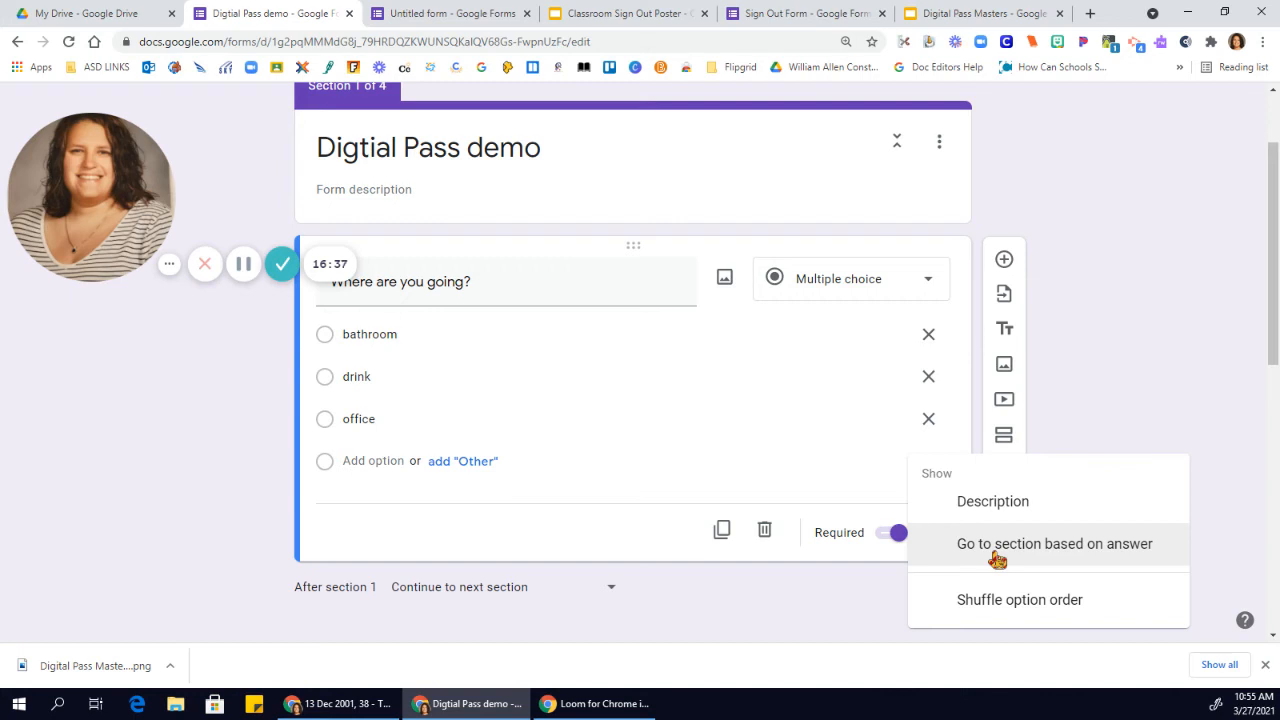
left_click(995, 556)
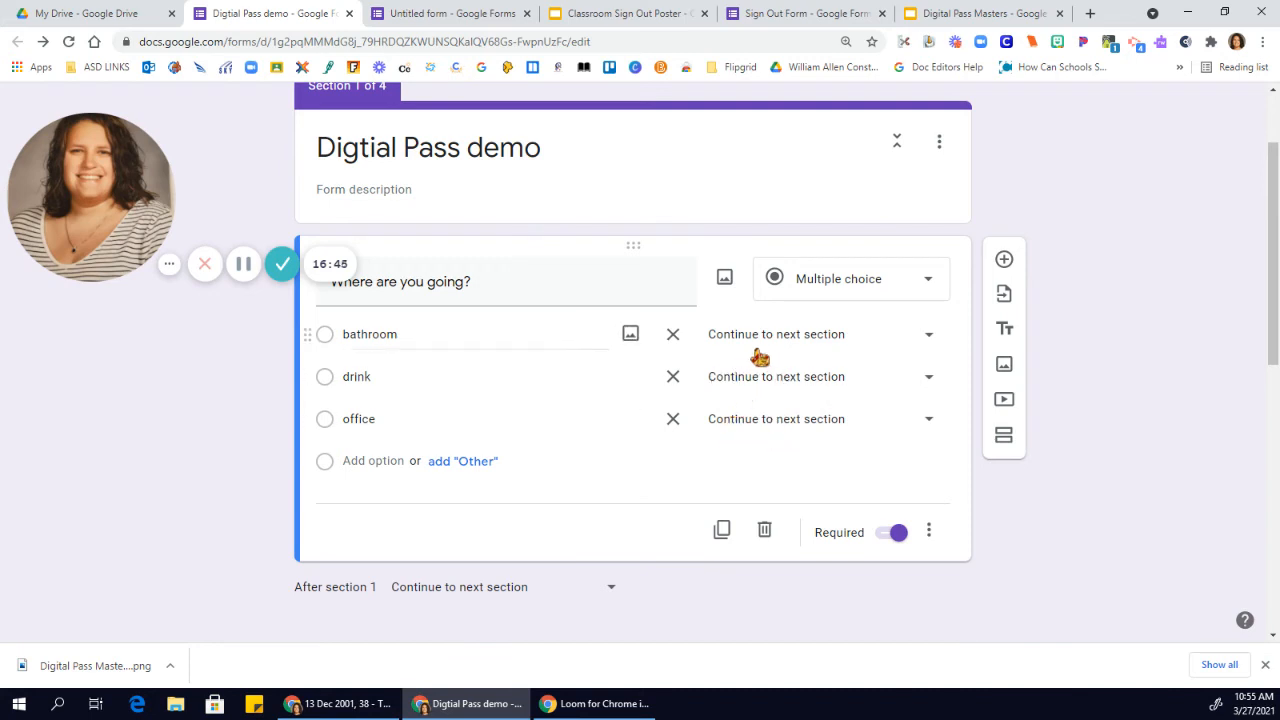
Step: Route the bathroom answer to section 2 (Bathroom), drink to section 3 (Drink) and office to section 4 (Office)
left_click(800, 345)
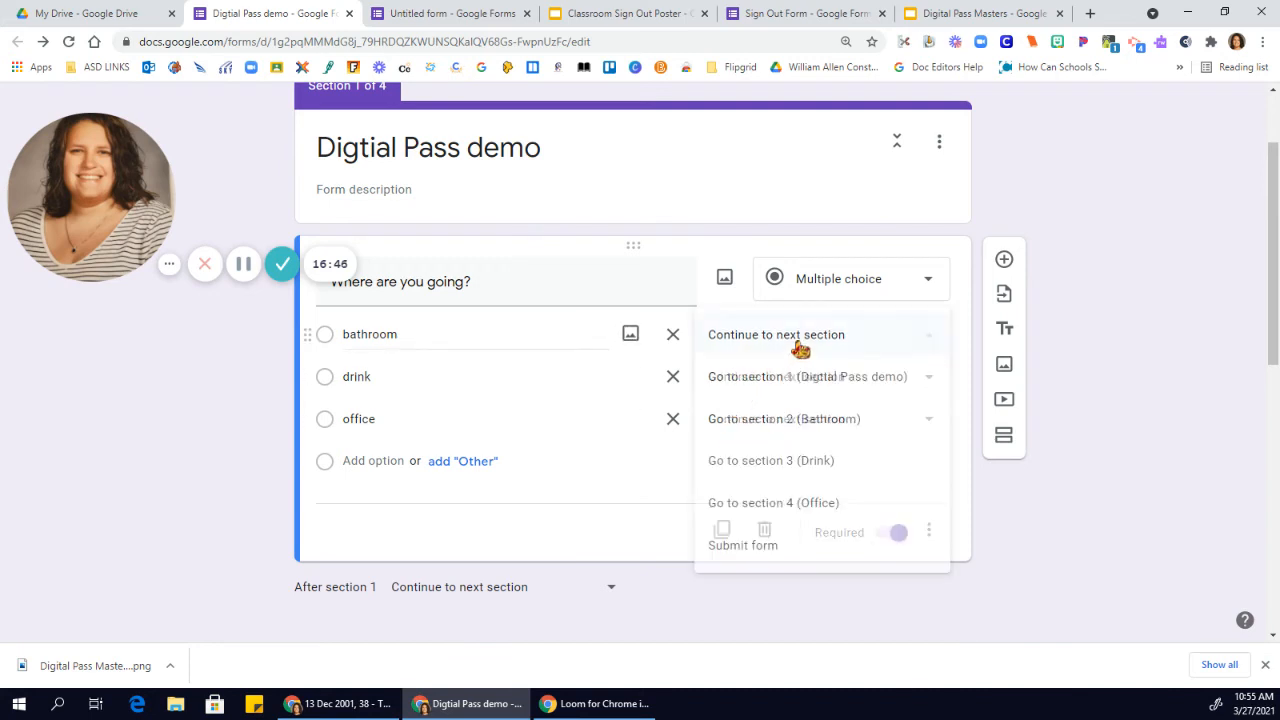
left_click(778, 422)
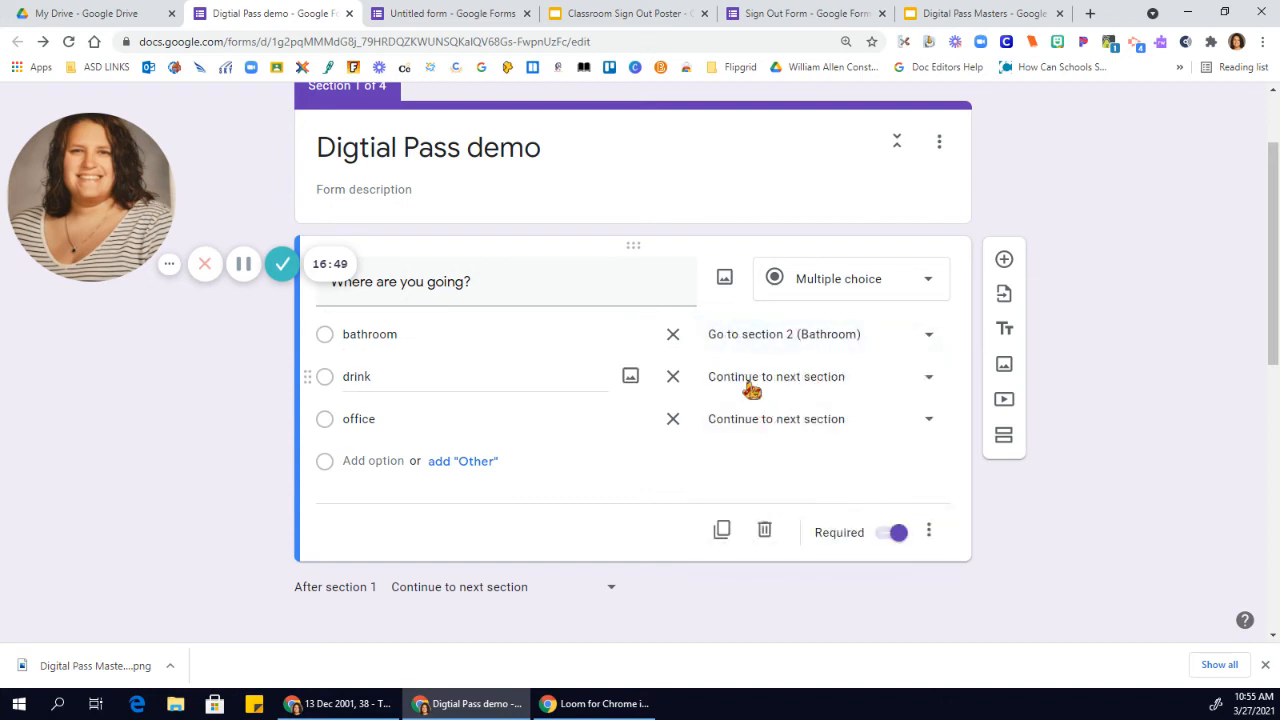
left_click(749, 386)
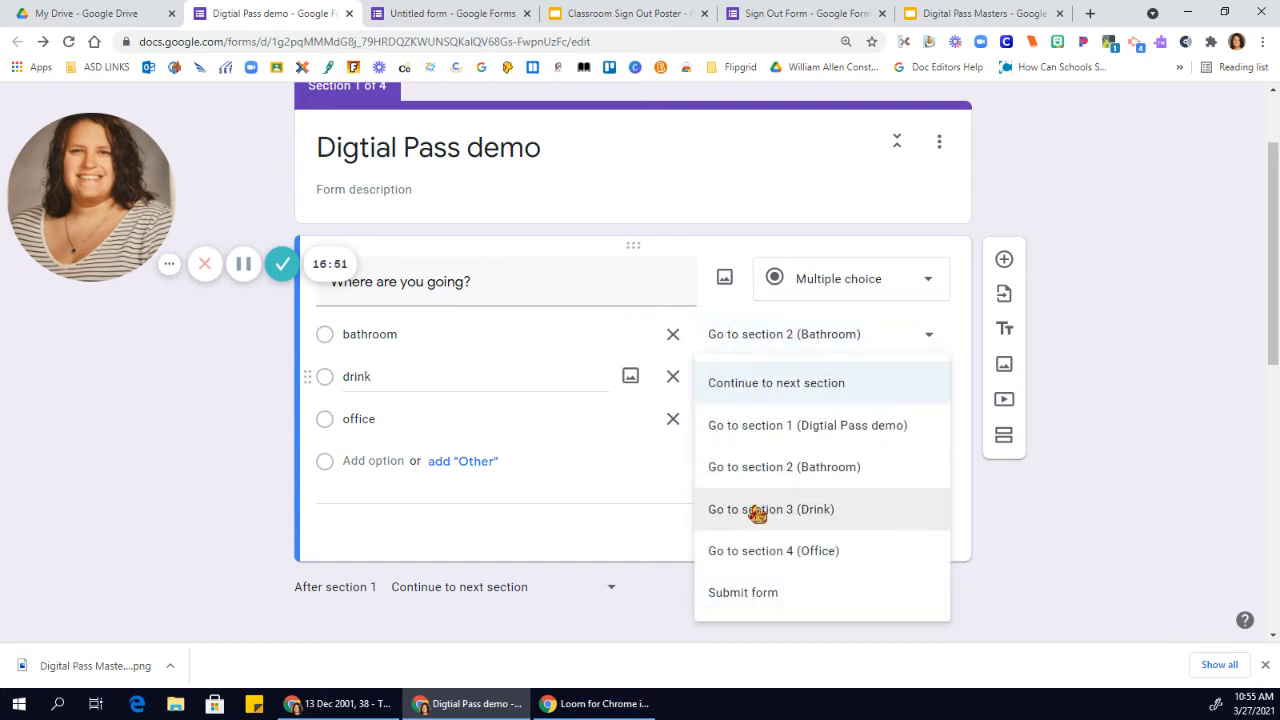
left_click(757, 511)
left_click(771, 423)
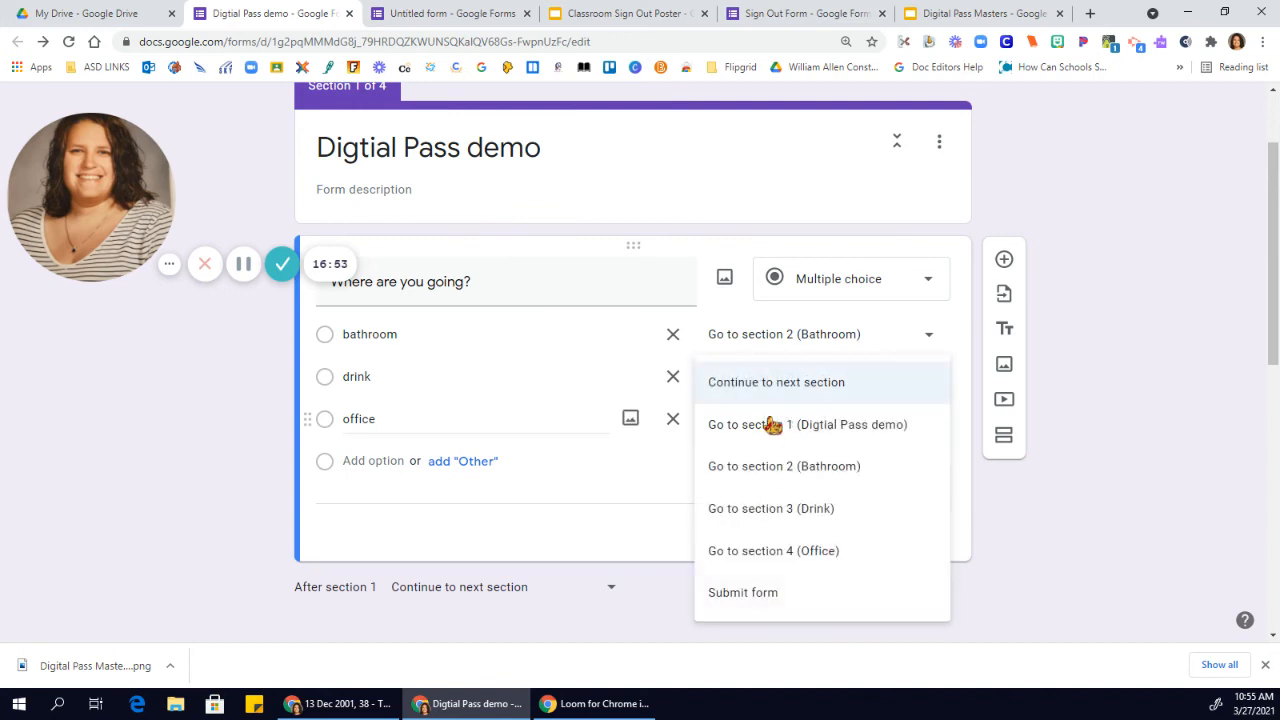
left_click(757, 550)
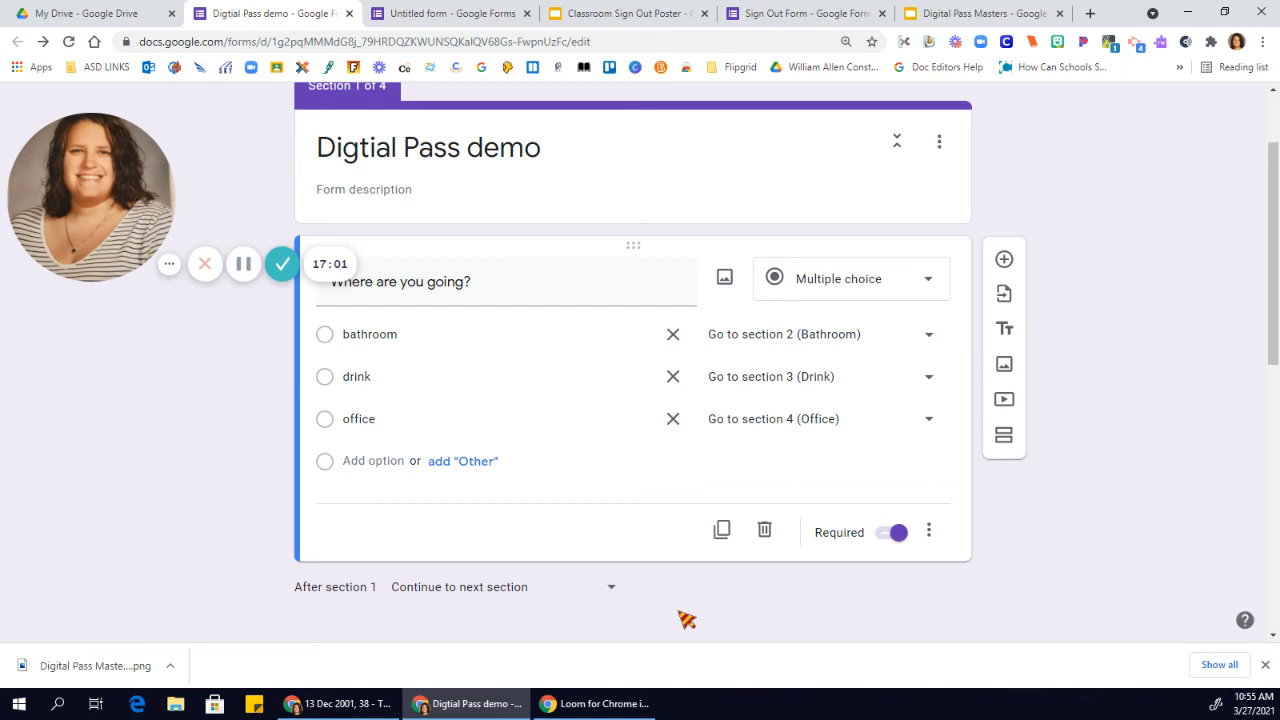
Step: Choose "Continue to next section" as the action after section 1
scroll(686, 620, "down", 2)
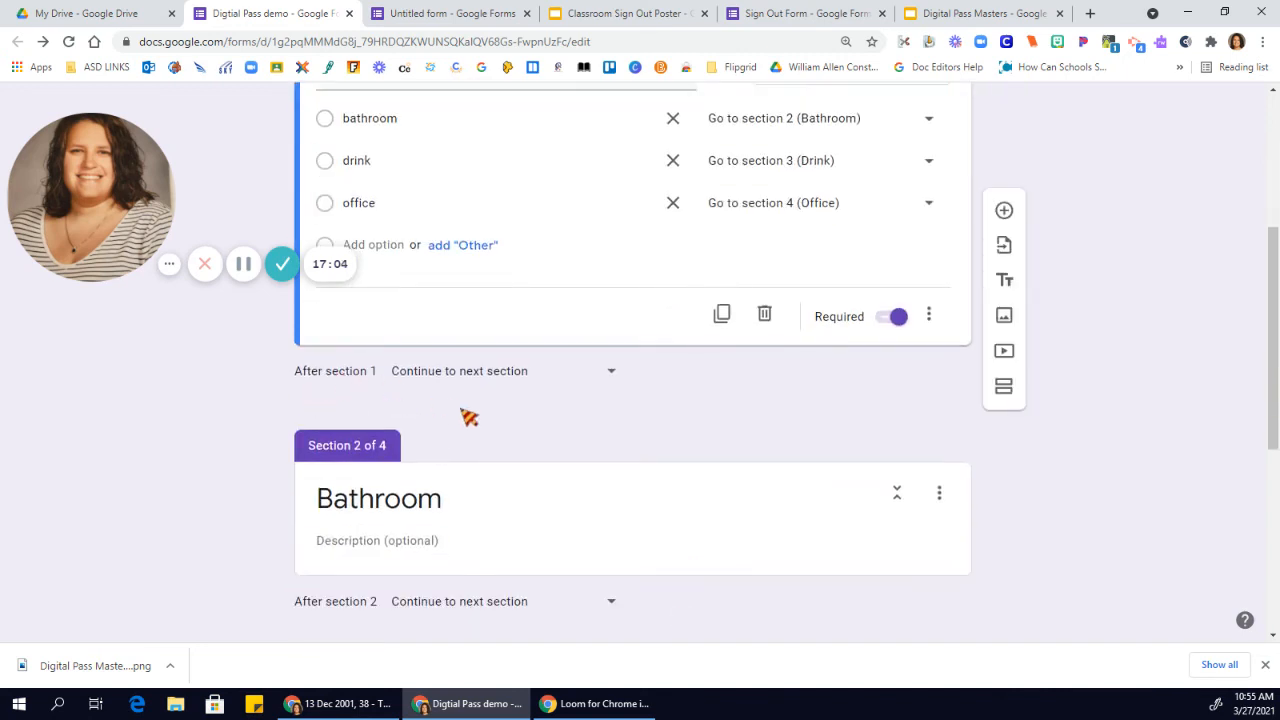
left_click(465, 377)
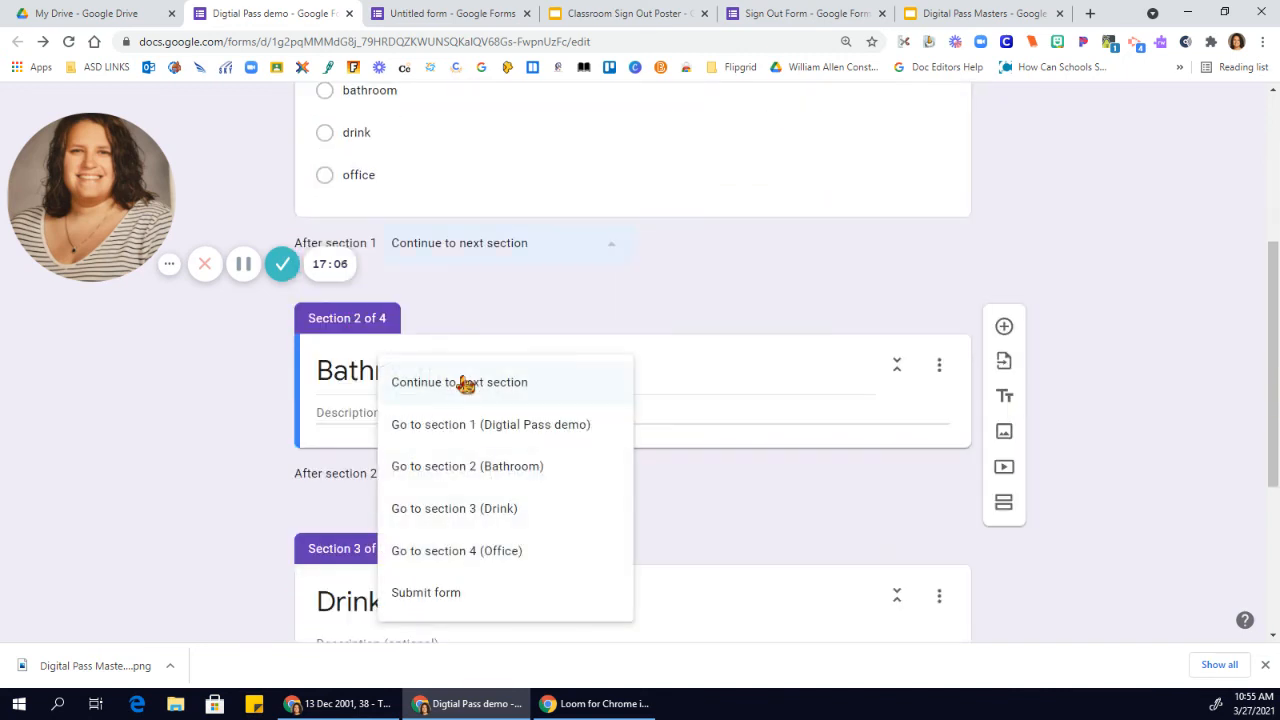
left_click(468, 384)
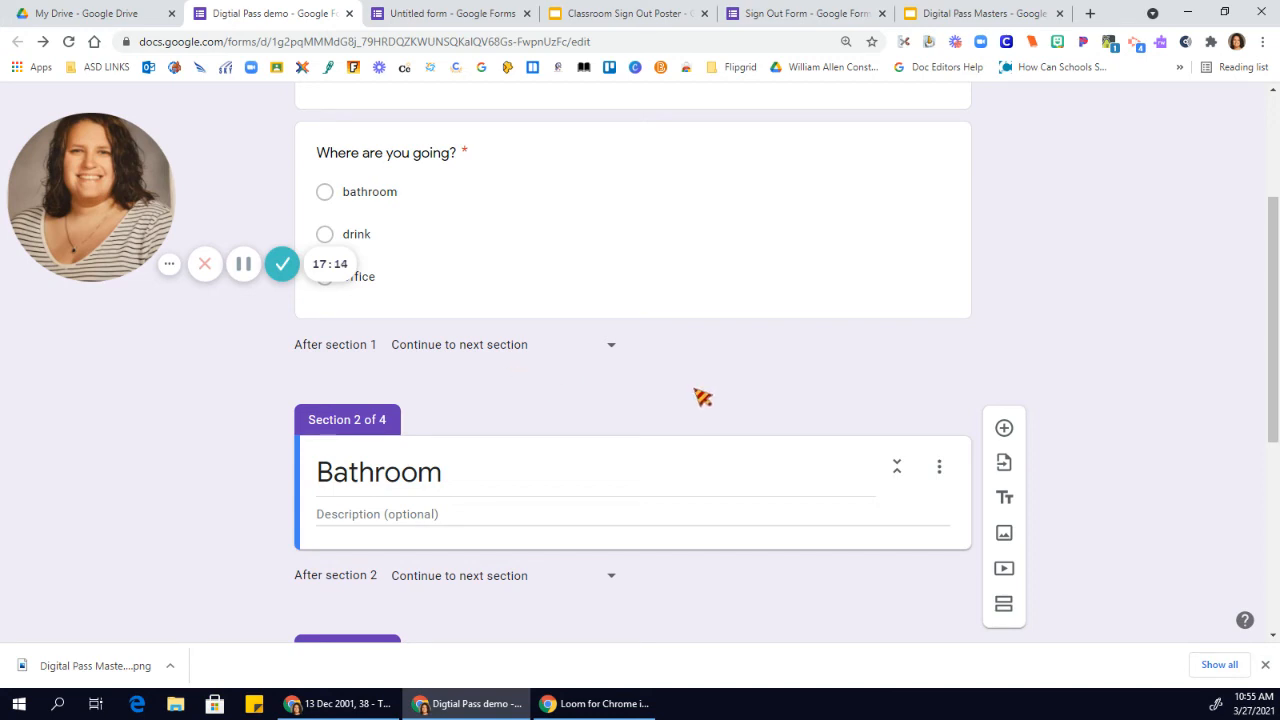
Step: Set the action after both section 2 (Bathroom) and section 3 (Drink) to "Submit form"
scroll(703, 397, "down", 3)
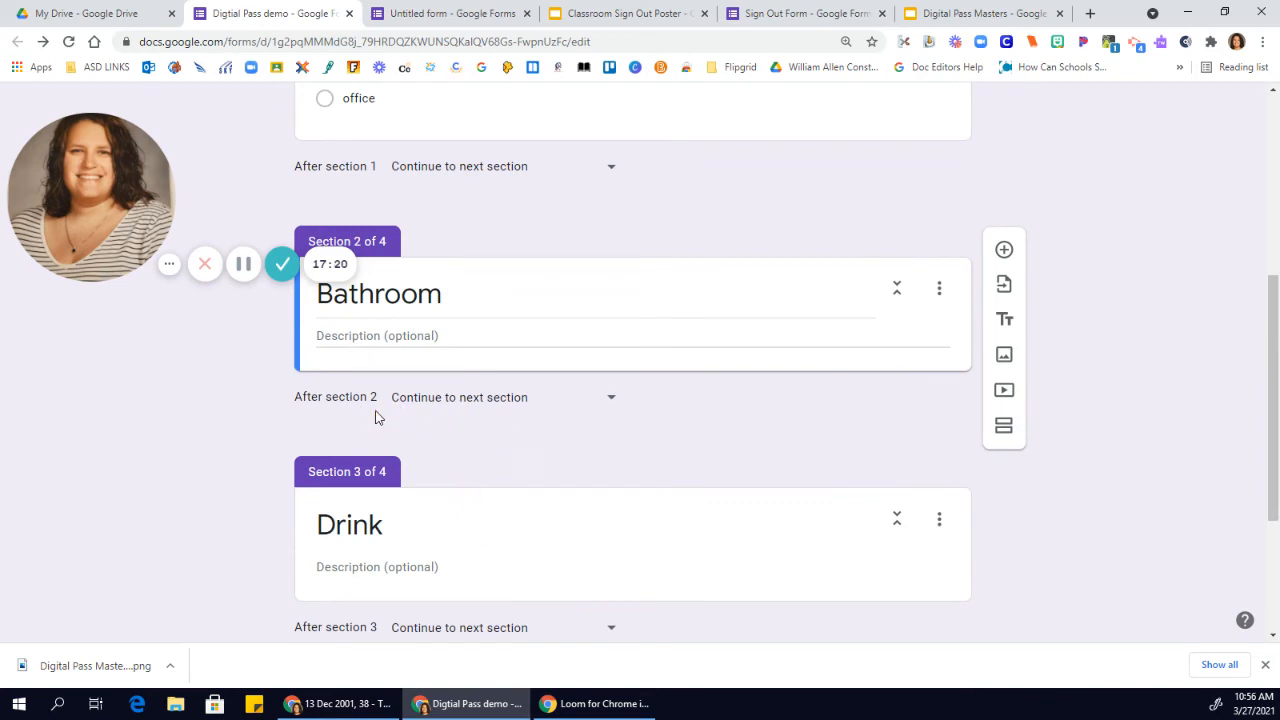
left_click(466, 412)
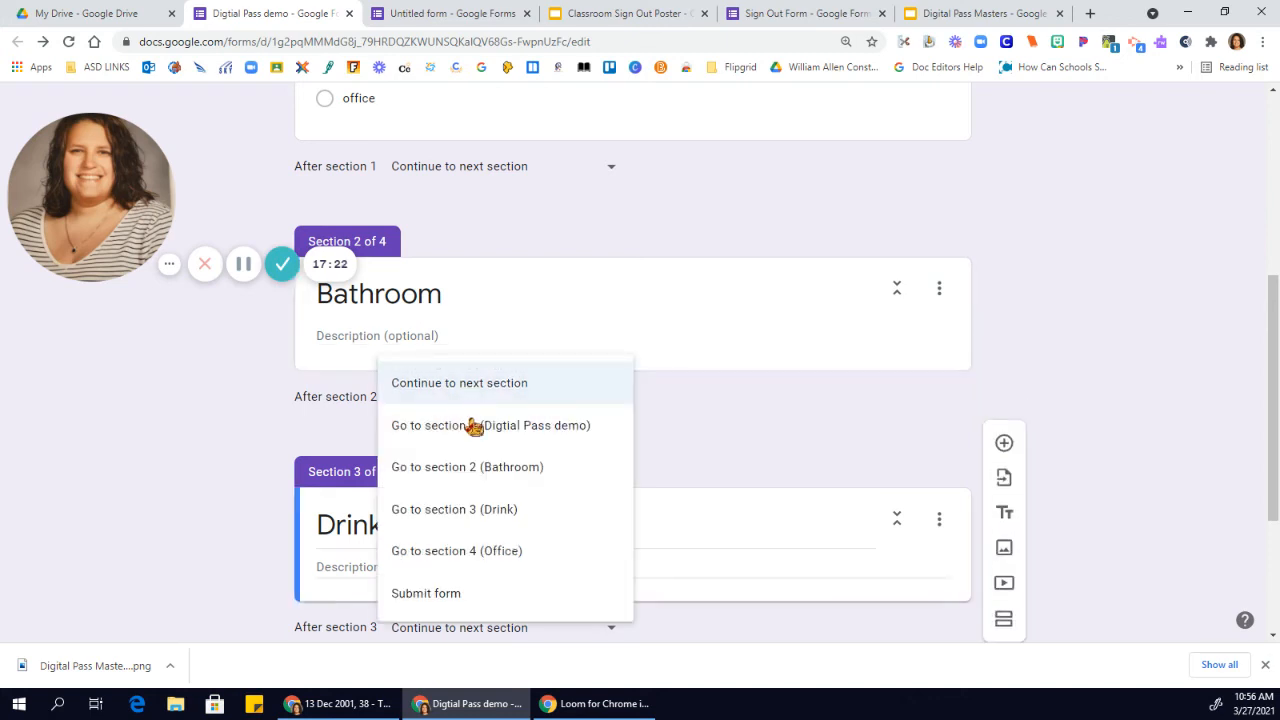
left_click(450, 596)
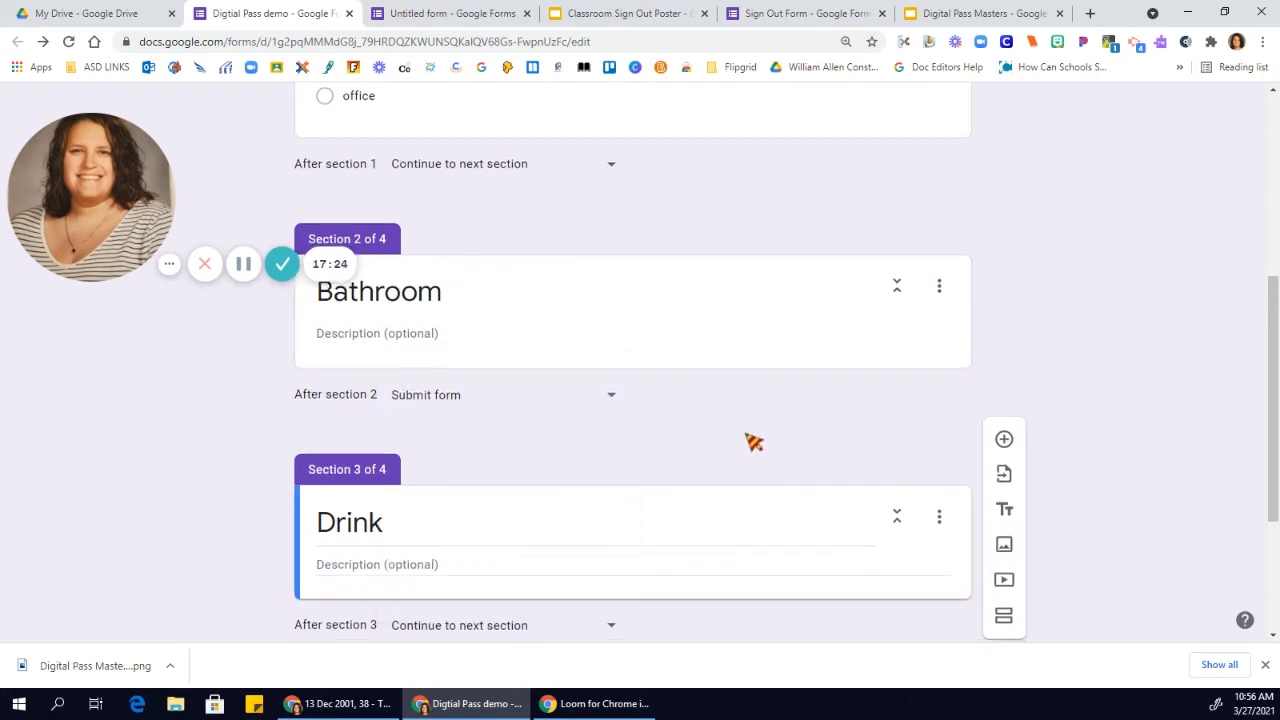
scroll(754, 442, "down", 2)
left_click(502, 398)
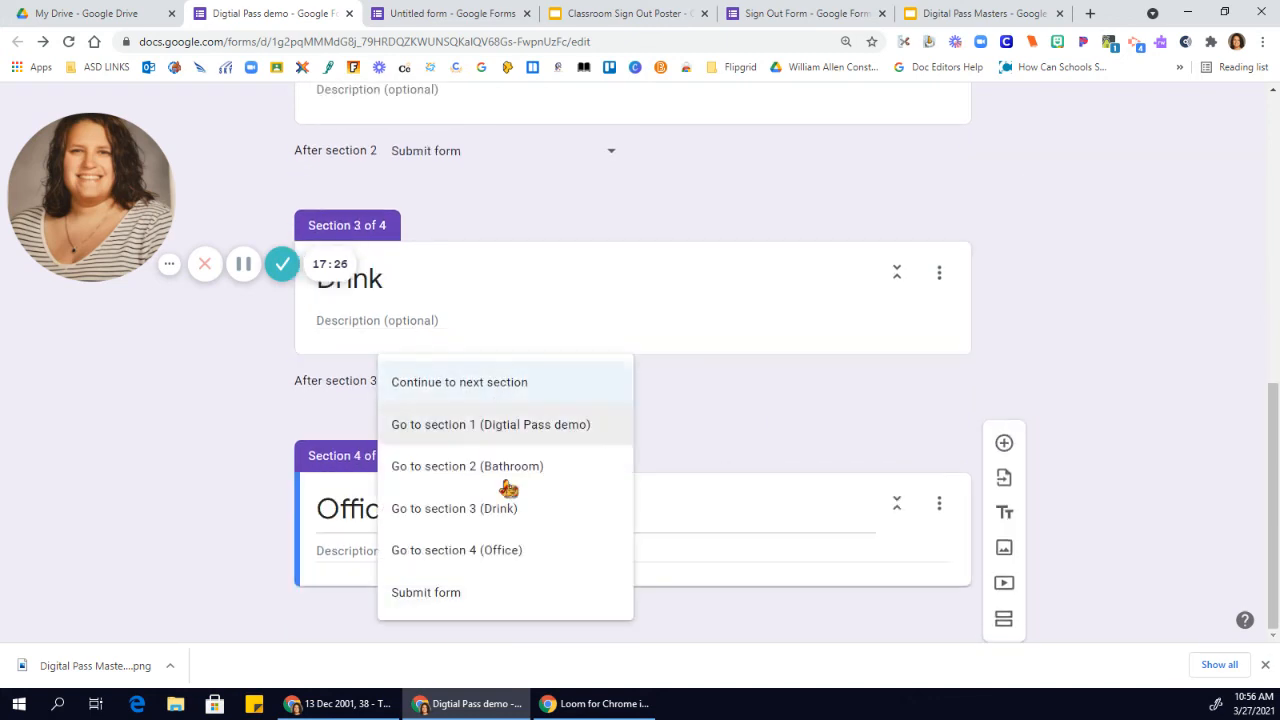
left_click(491, 606)
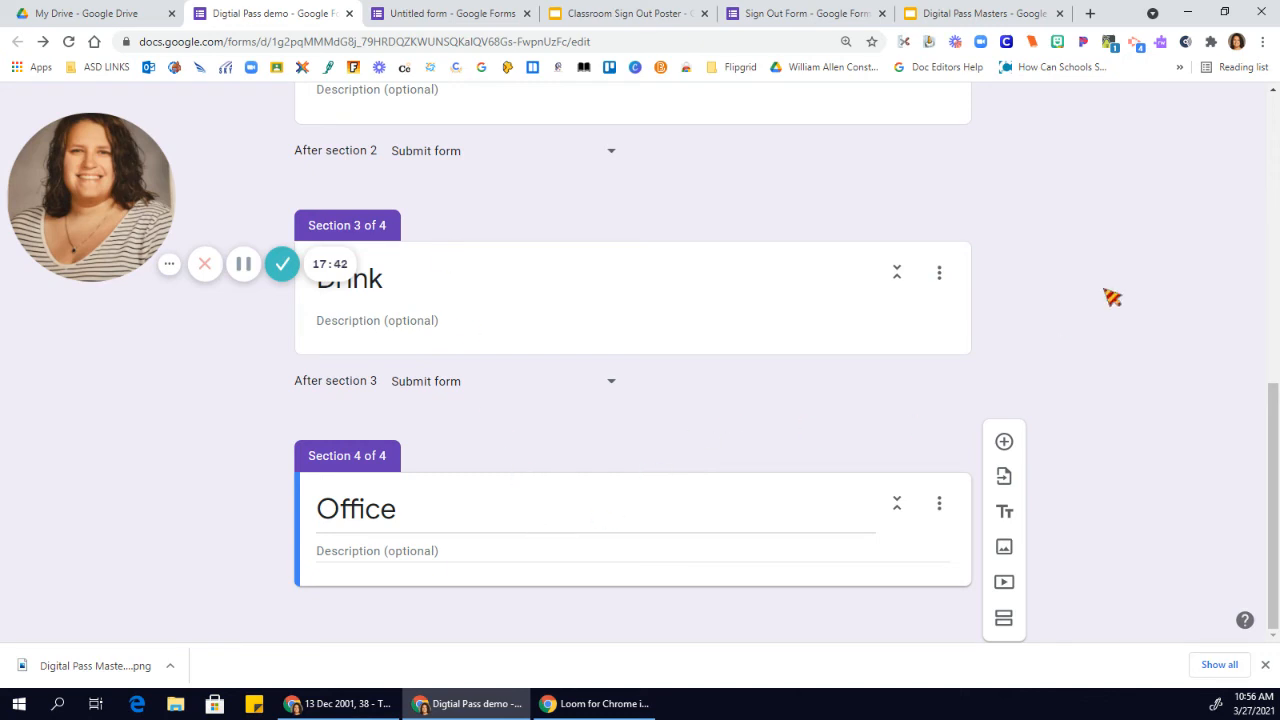
Step: Insert the downloaded Digital Pass PNG as an image in the Bathroom section
scroll(1112, 298, "up", 5)
scroll(1112, 298, "up", 2)
scroll(1112, 298, "down", 3)
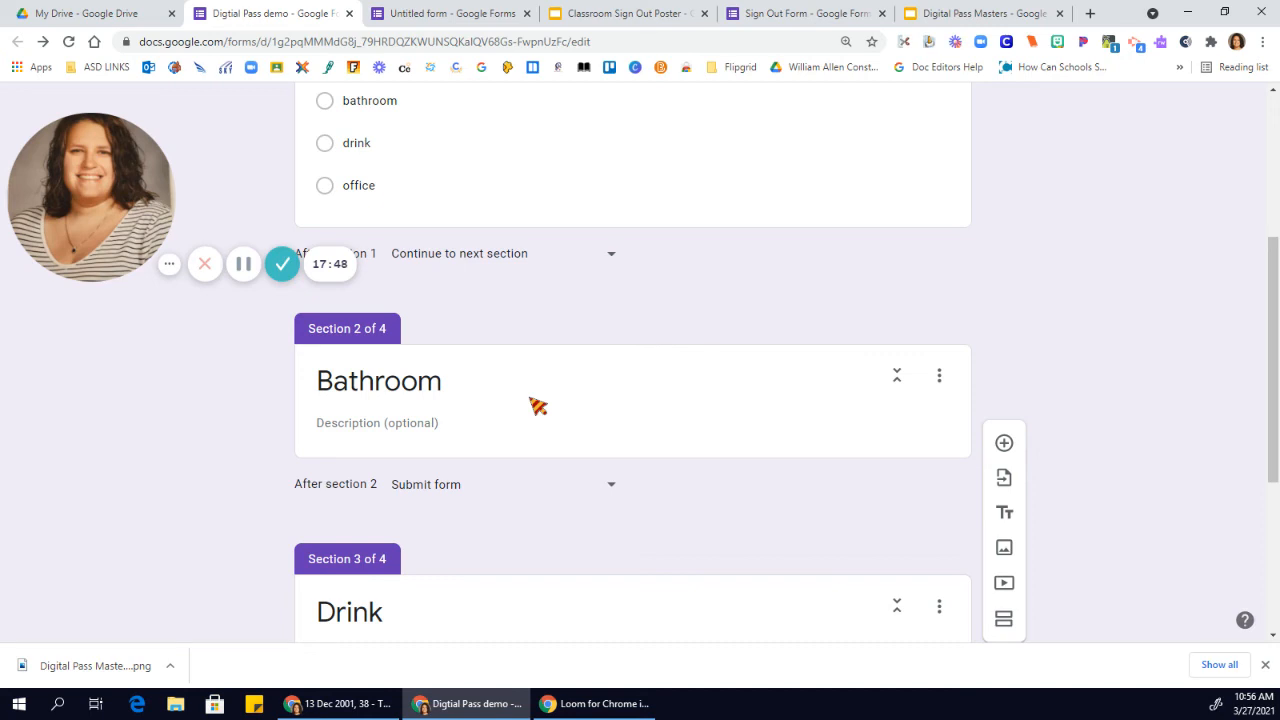
scroll(649, 269, "up", 4)
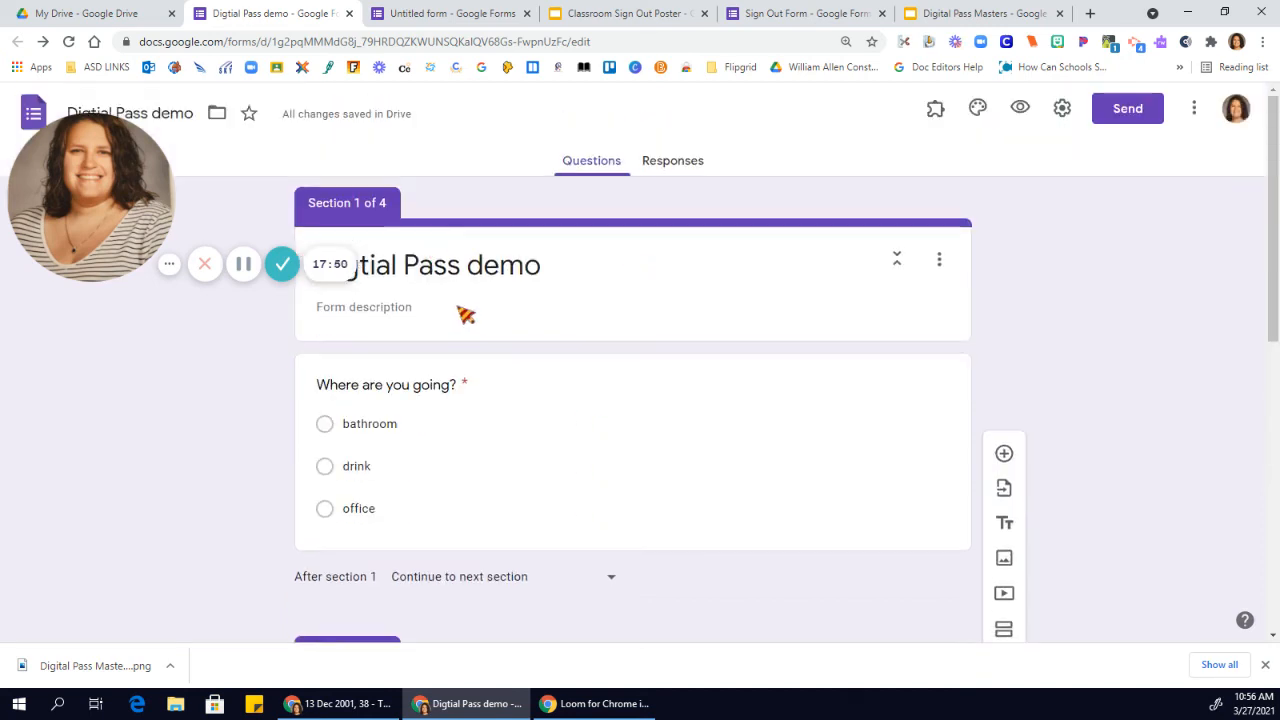
scroll(1000, 303, "down", 5)
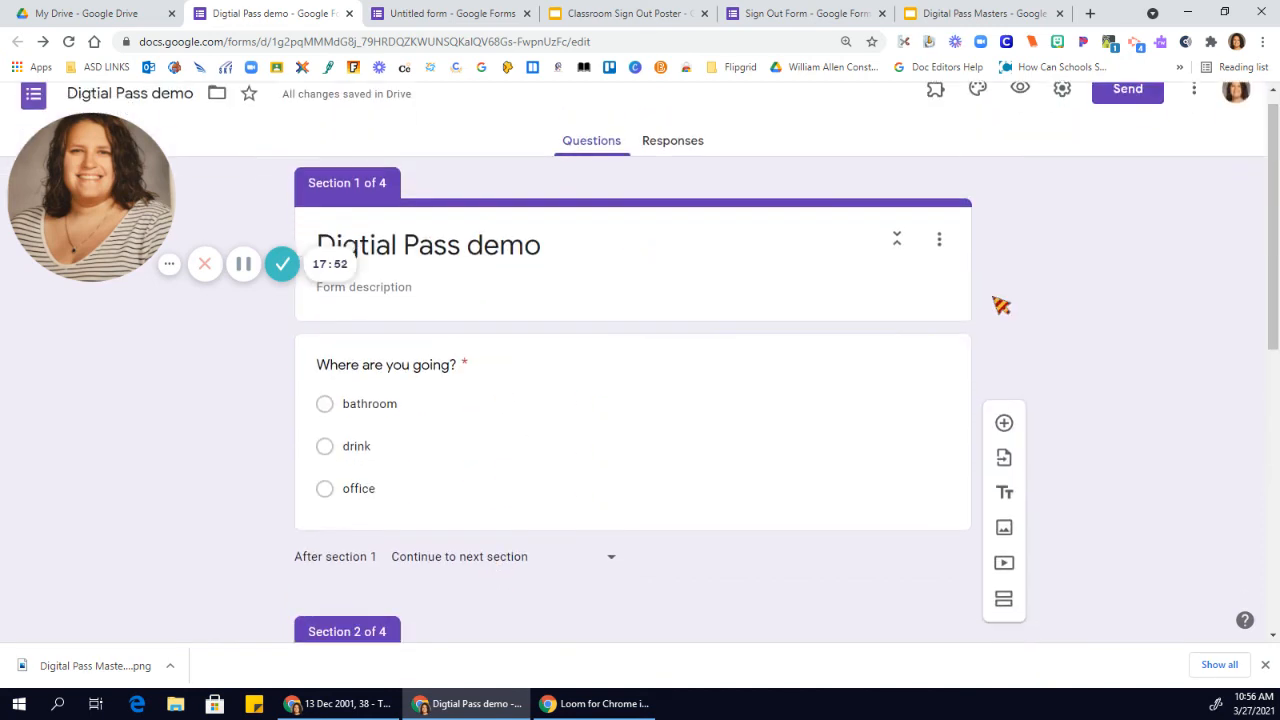
scroll(997, 305, "down", 2)
scroll(1003, 369, "up", 2)
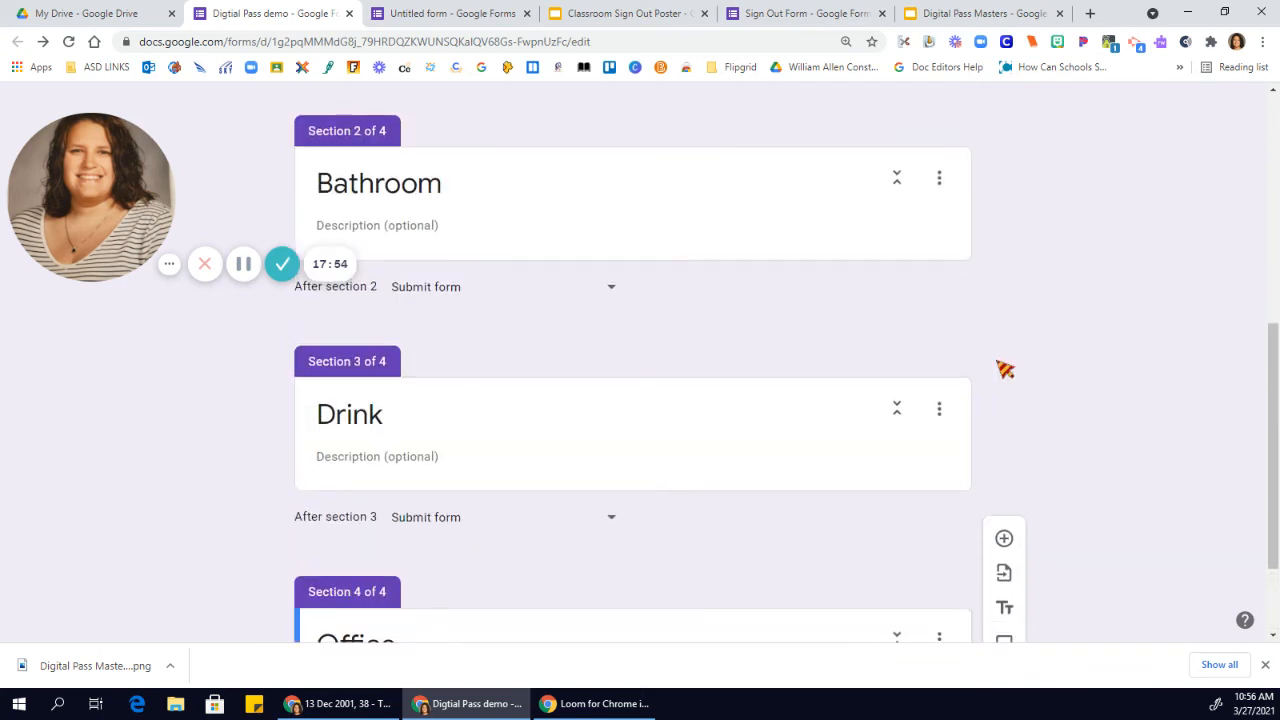
left_click(634, 246)
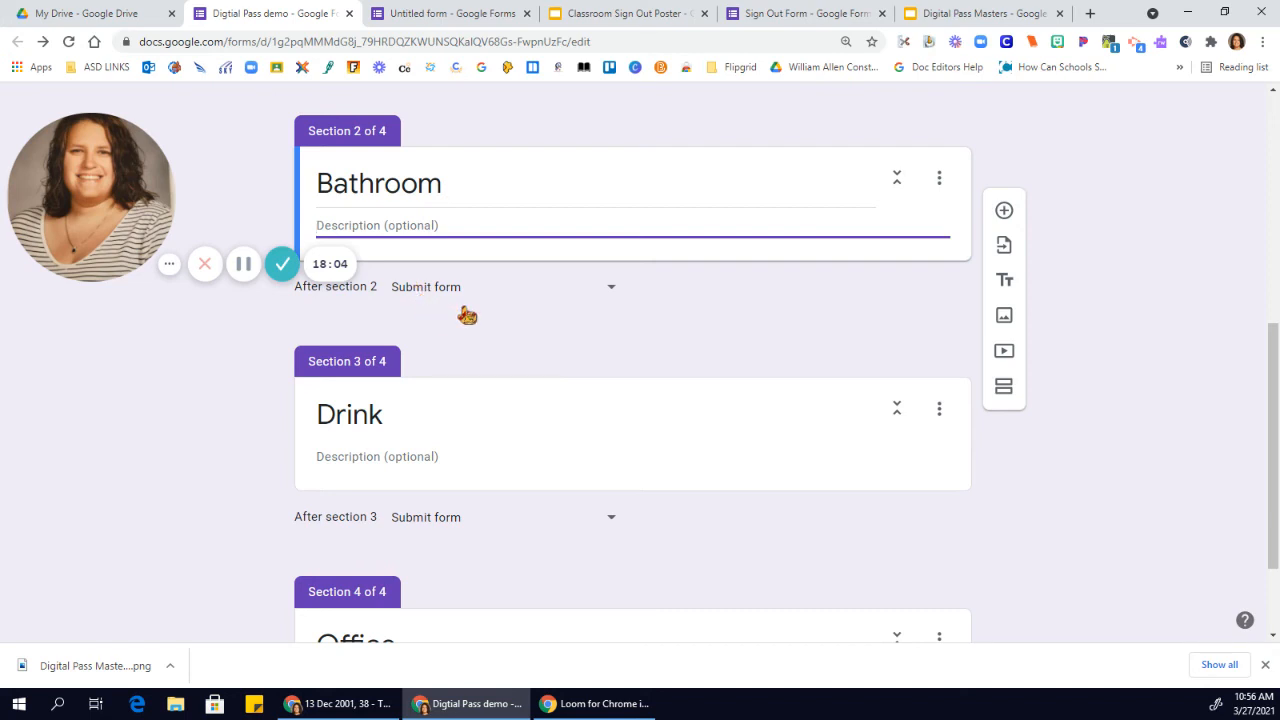
left_click(1005, 318)
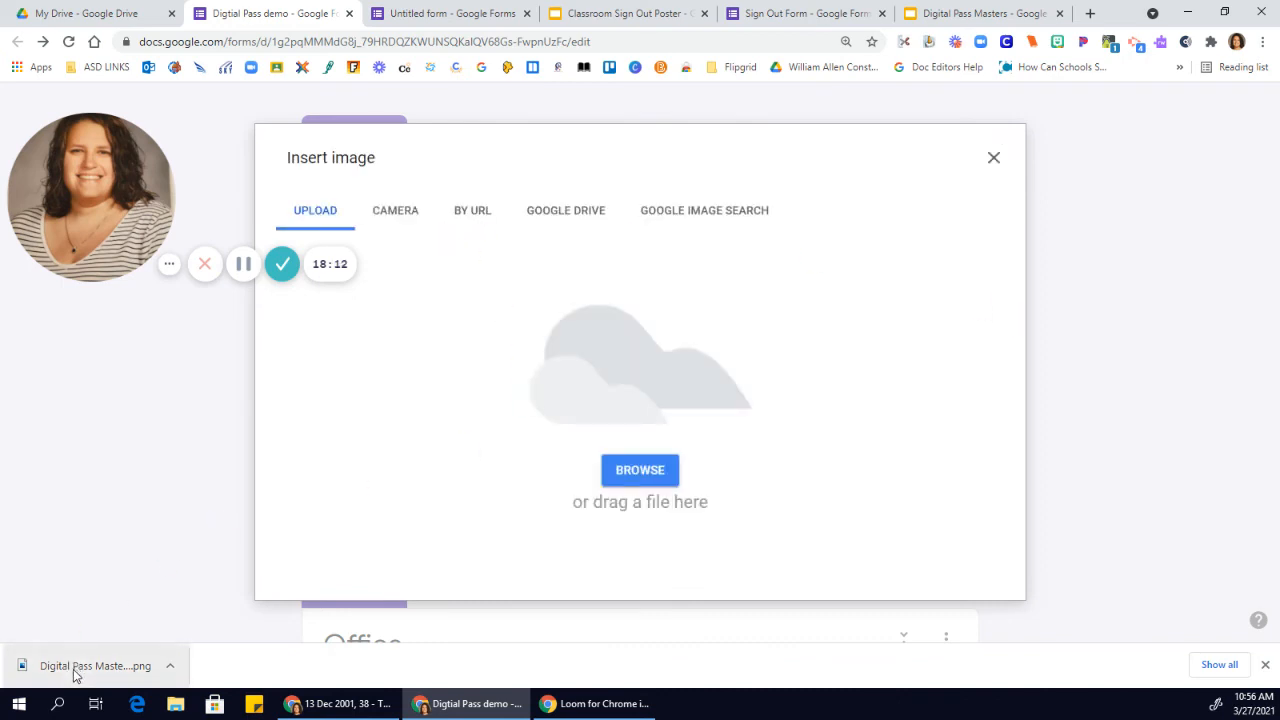
left_click_drag(73, 676, 656, 437)
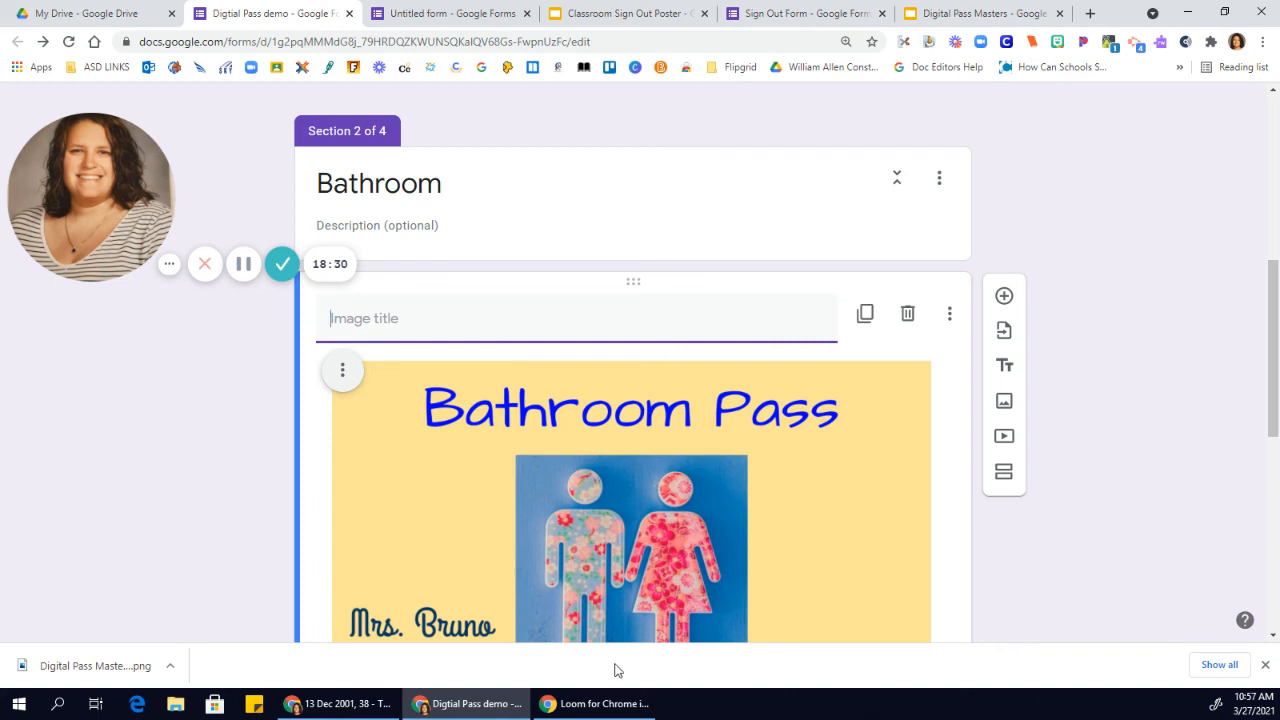
Step: Title the Bathroom Pass image "When you come back to class please hit the submit button."
type("W")
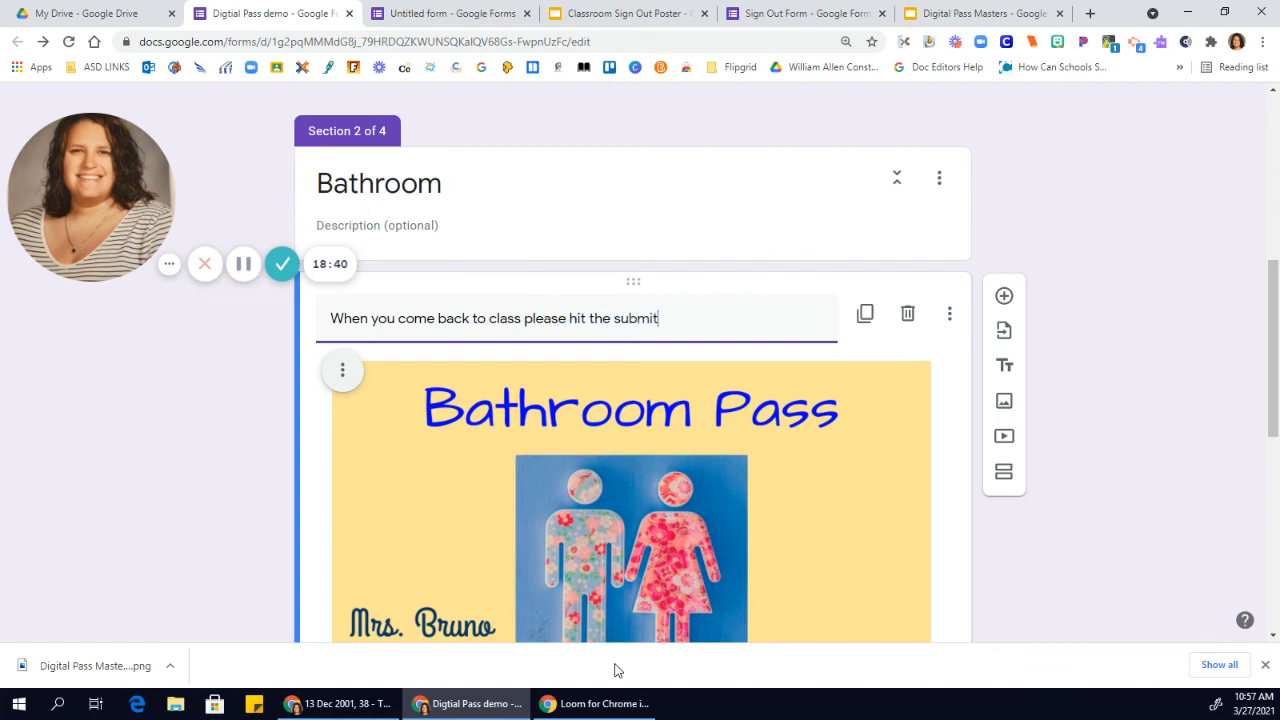
type("button.")
Step: Copy the shortened share link of the Digital Pass demo form
scroll(1111, 443, "down", 6)
left_click(609, 266)
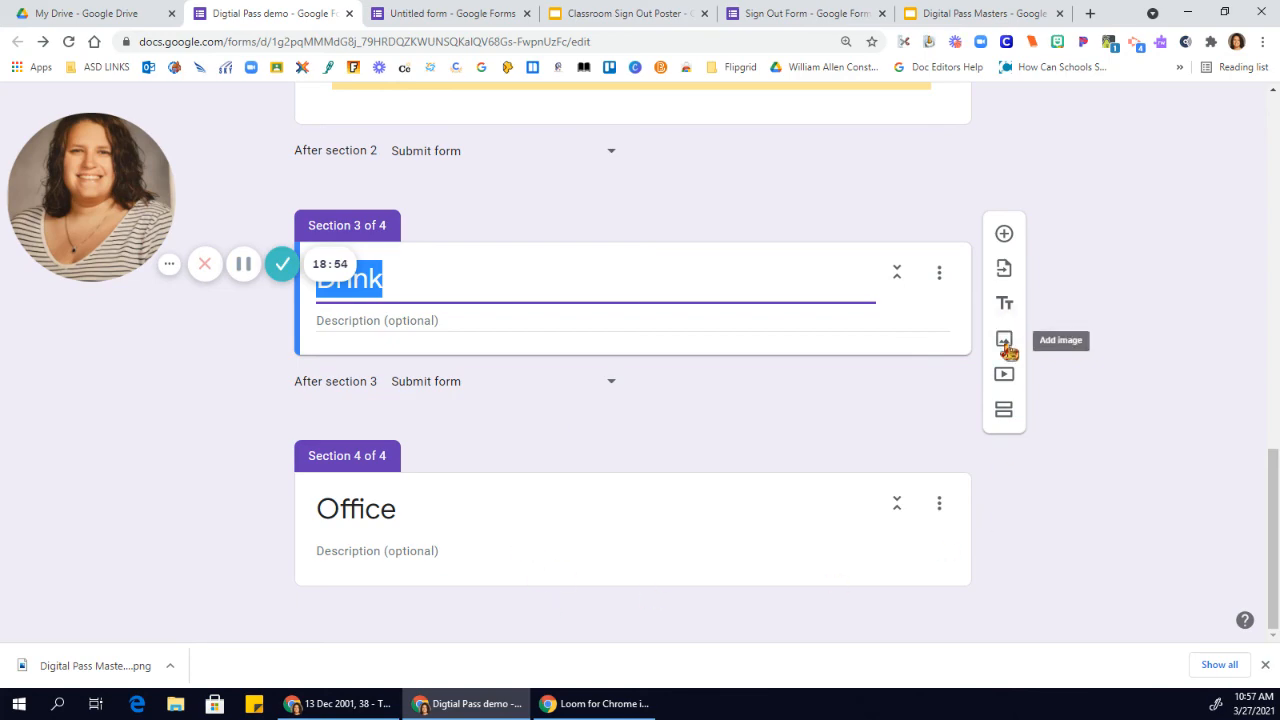
scroll(1105, 390, "up", 5)
scroll(1112, 393, "up", 6)
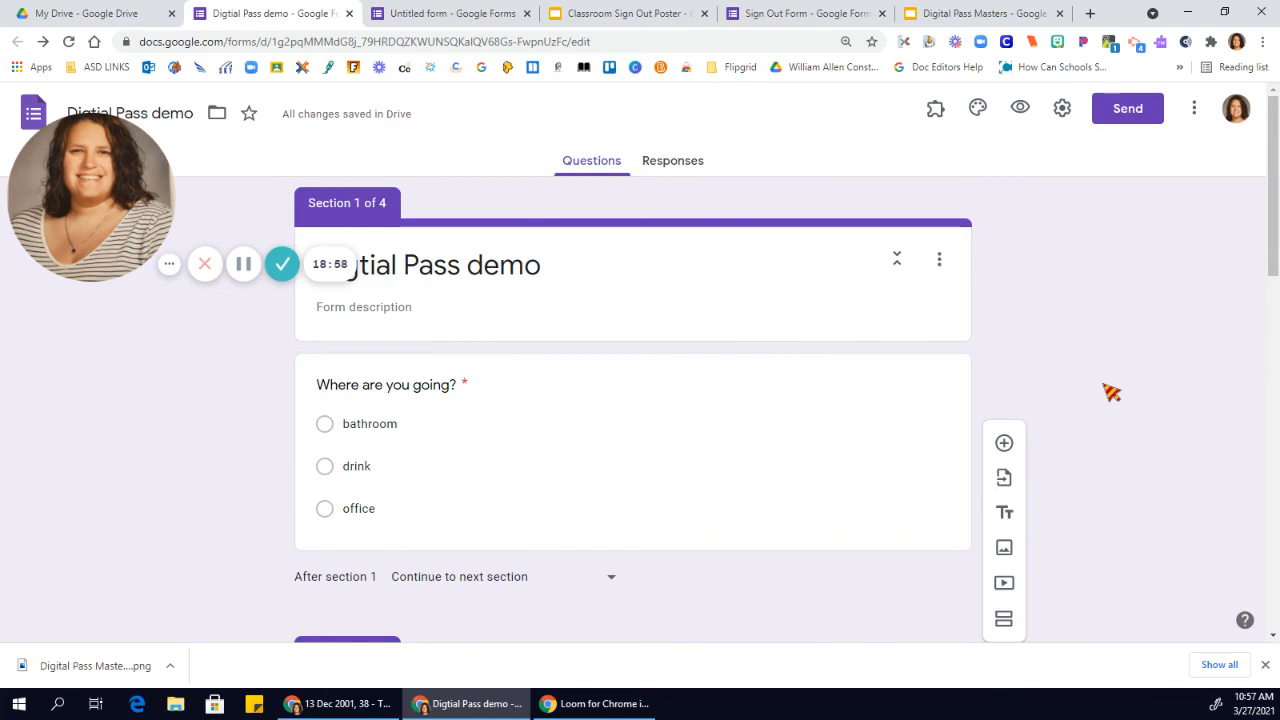
left_click(1125, 122)
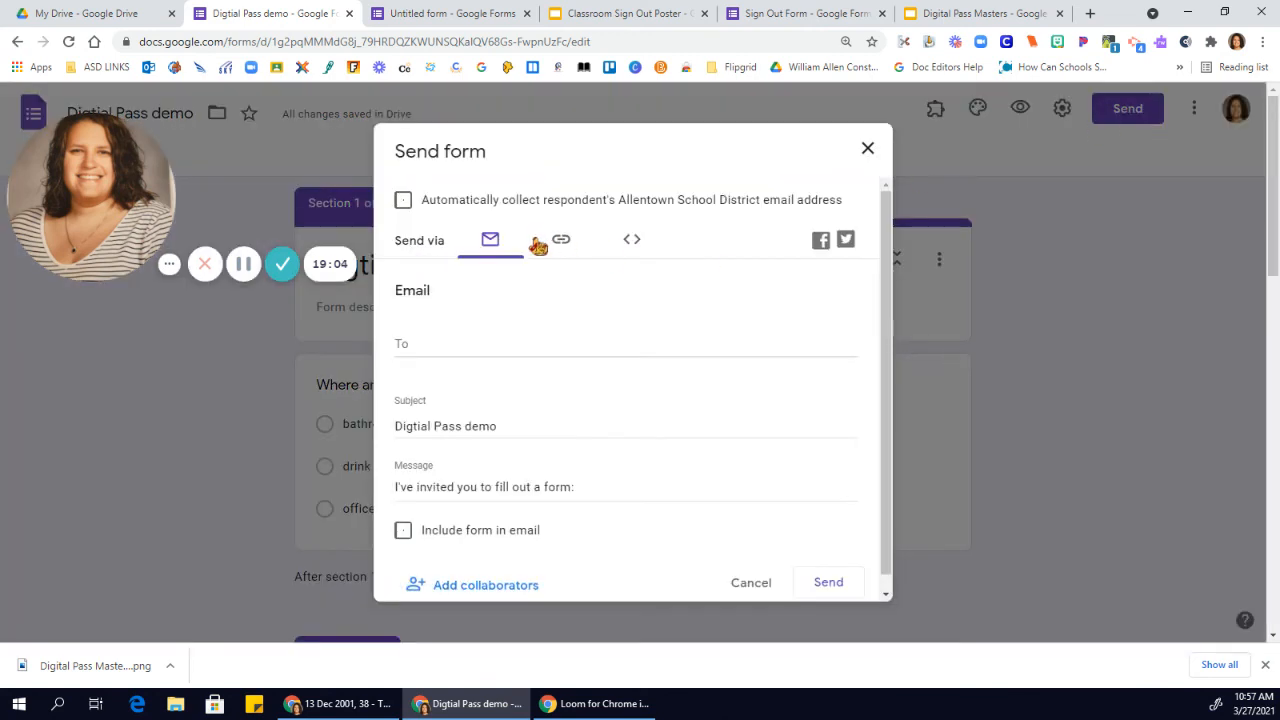
left_click(568, 250)
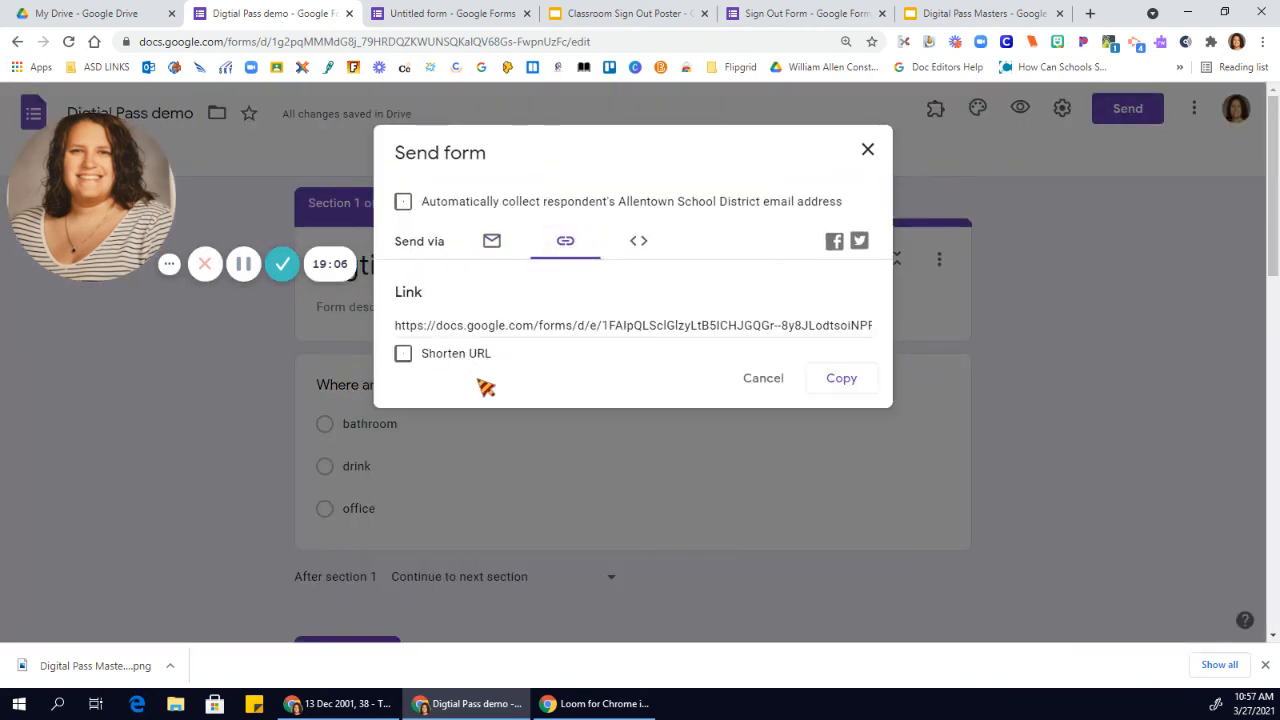
left_click(404, 357)
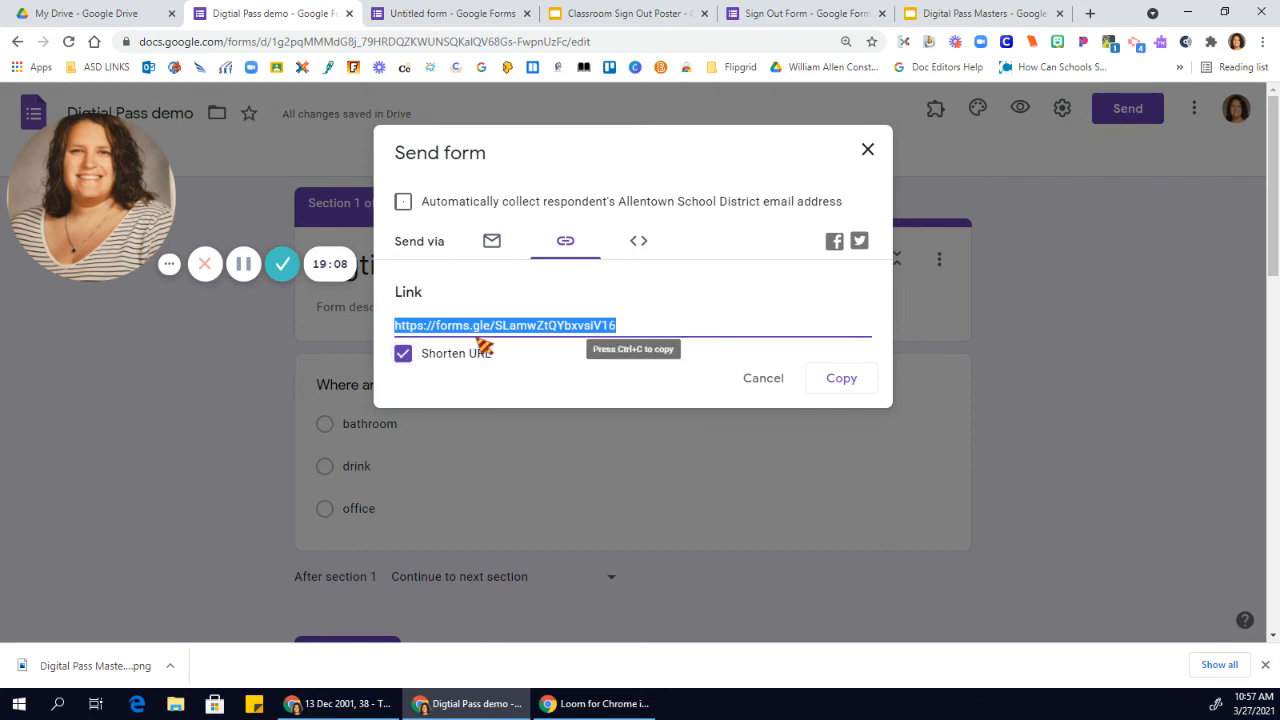
left_click(836, 386)
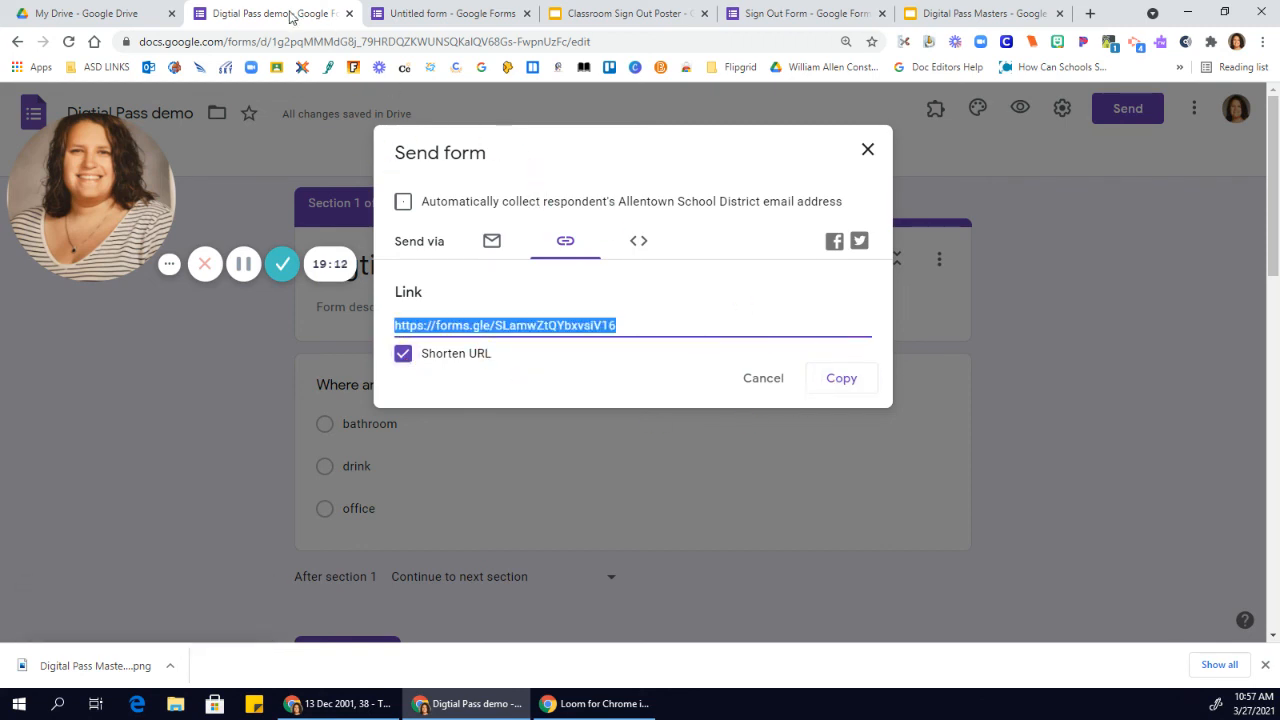
Step: Set the untitled form's confirmation message to "Click here to access digital pass." followed by the copied pass link, and save the settings
left_click(426, 20)
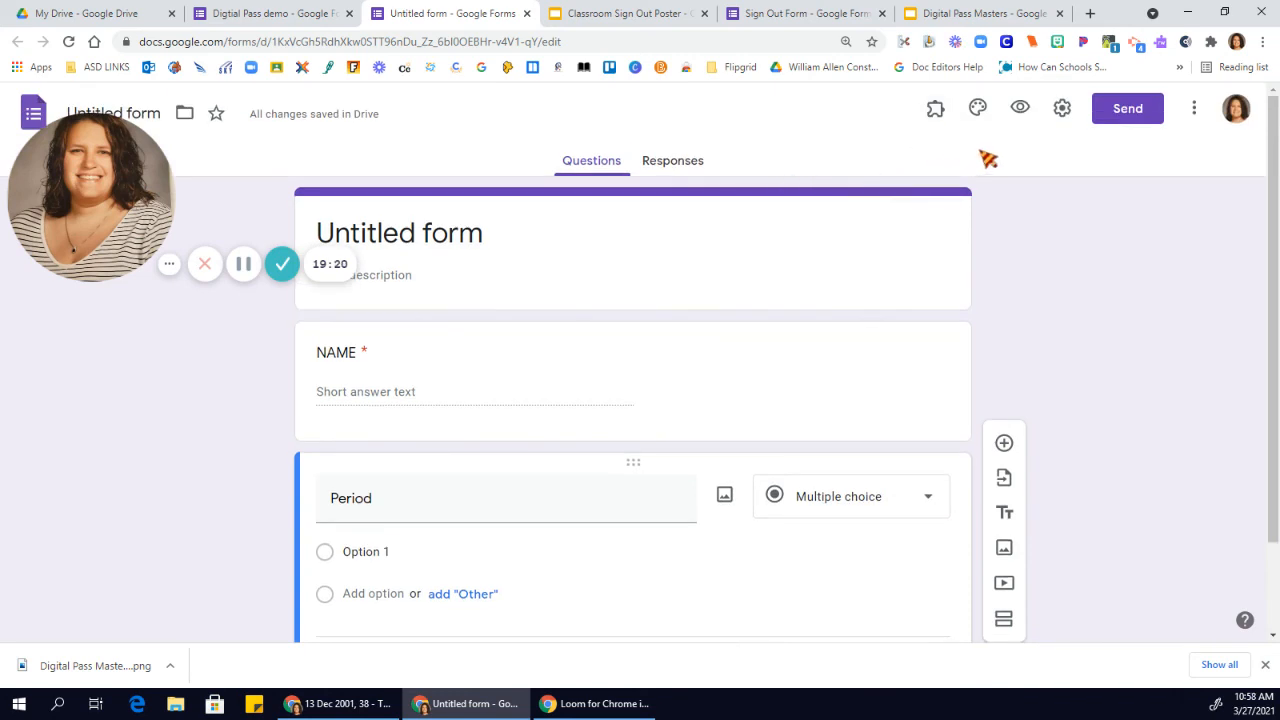
left_click(1062, 109)
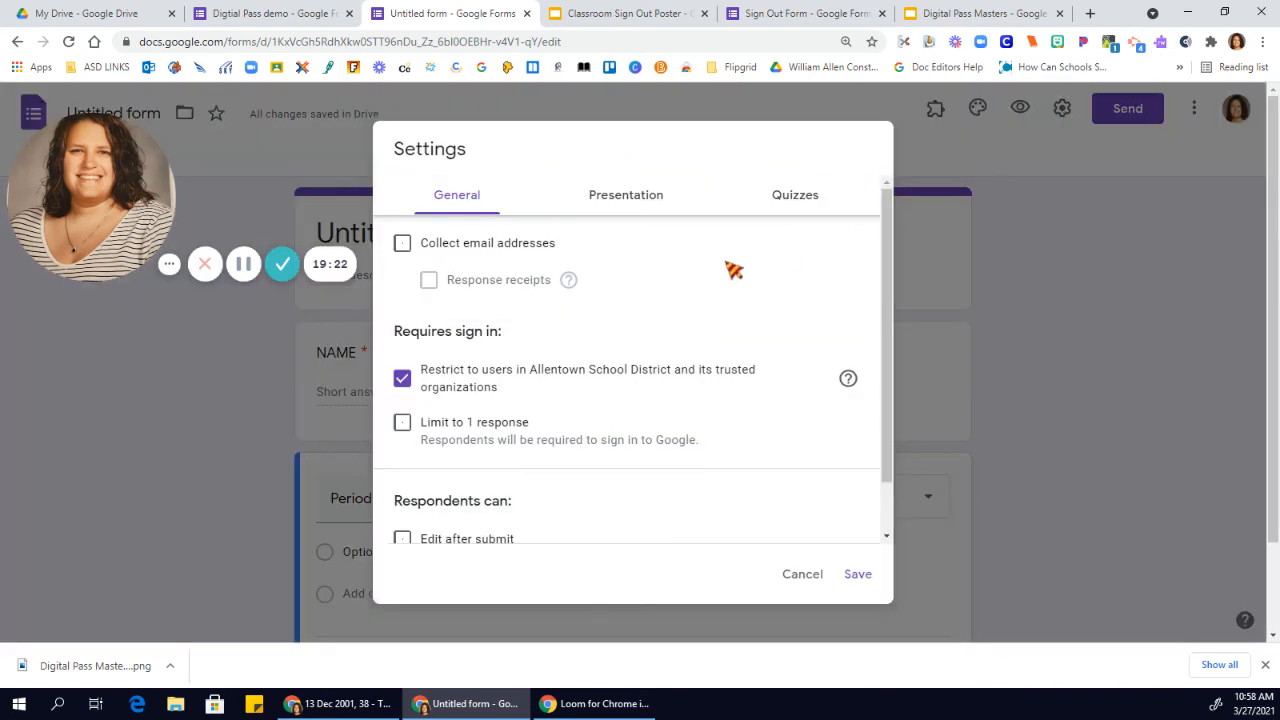
left_click(611, 207)
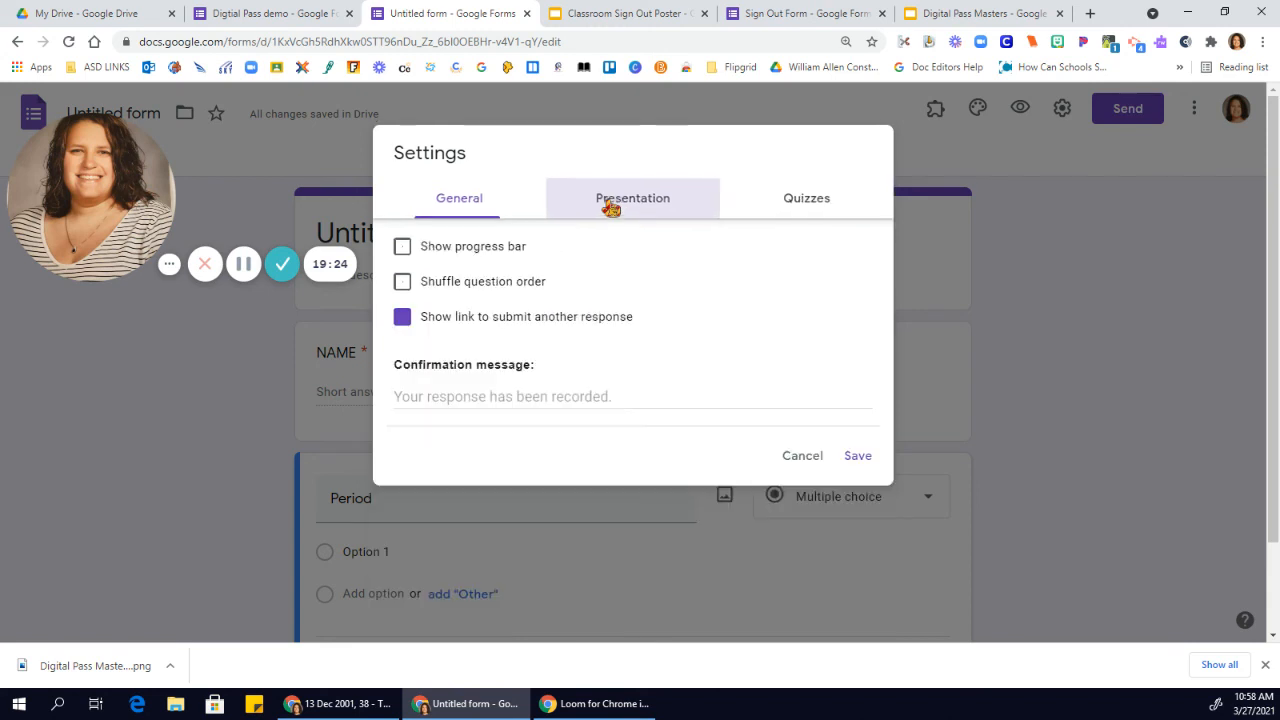
left_click(480, 404)
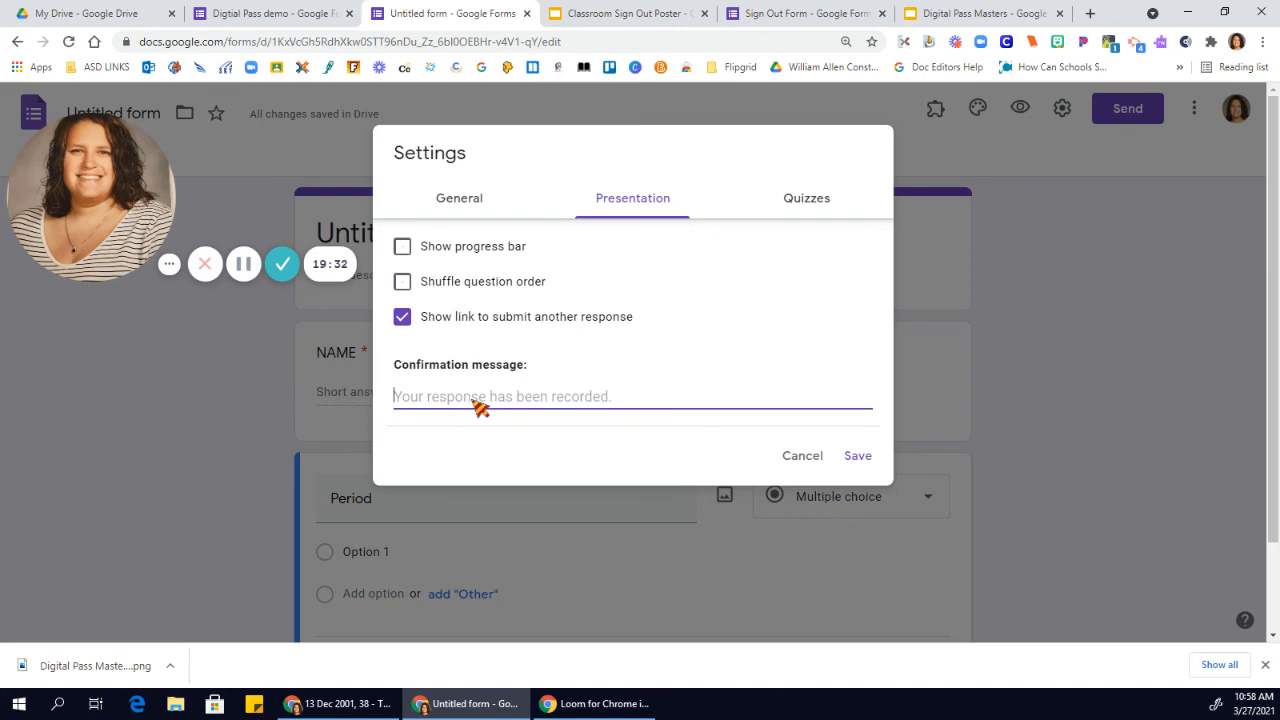
type("Cl")
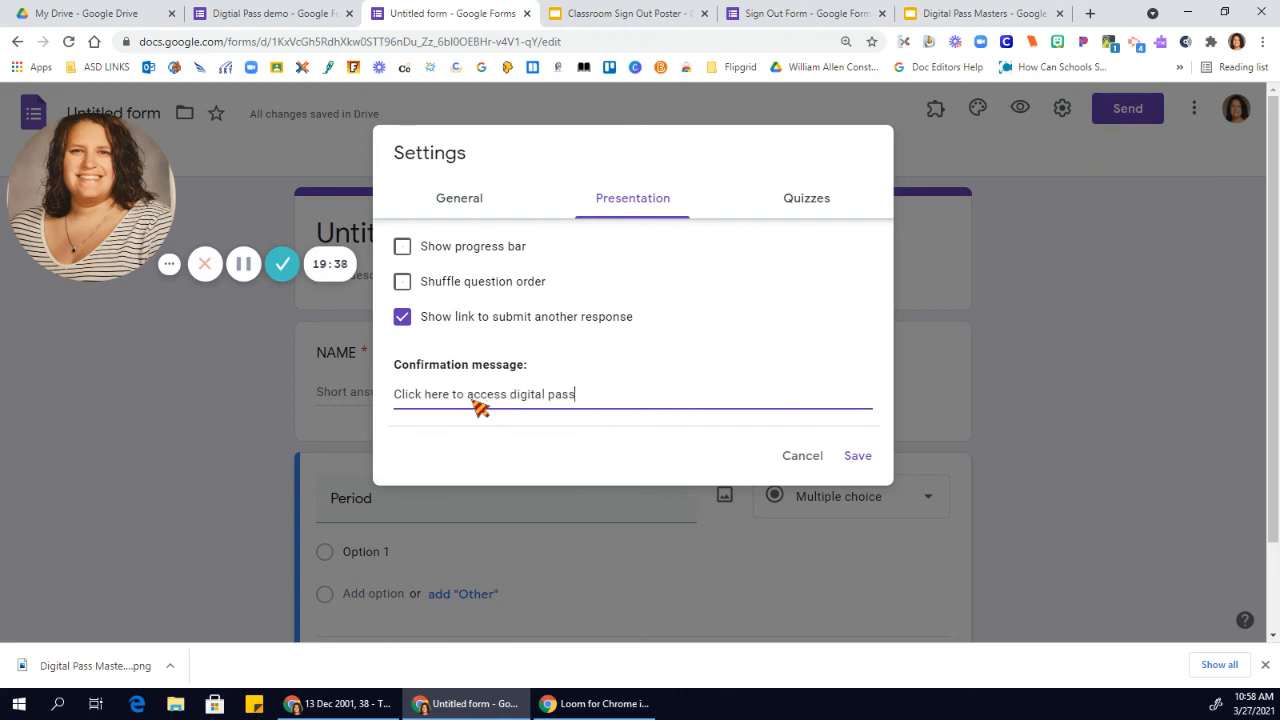
key("ctrl+v")
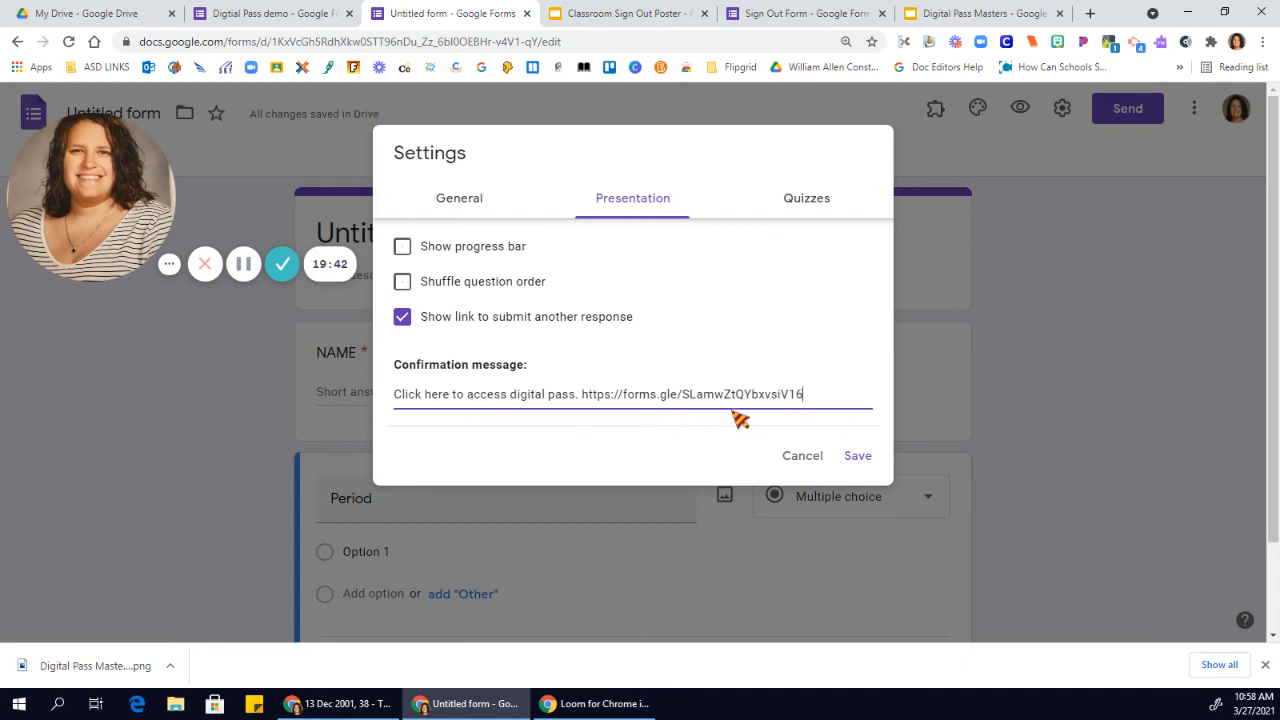
left_click(857, 459)
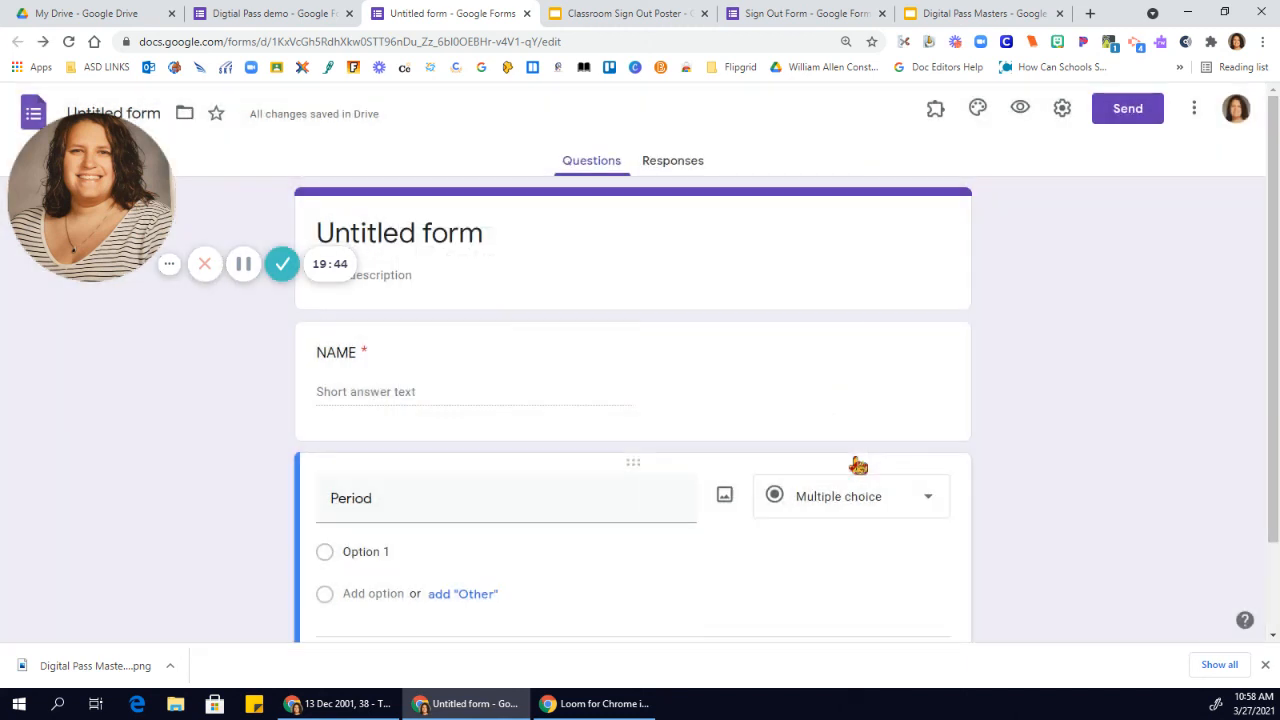
Step: Preview the untitled form and submit a test response with NAME "me" and Period "Option 1"
left_click(1019, 108)
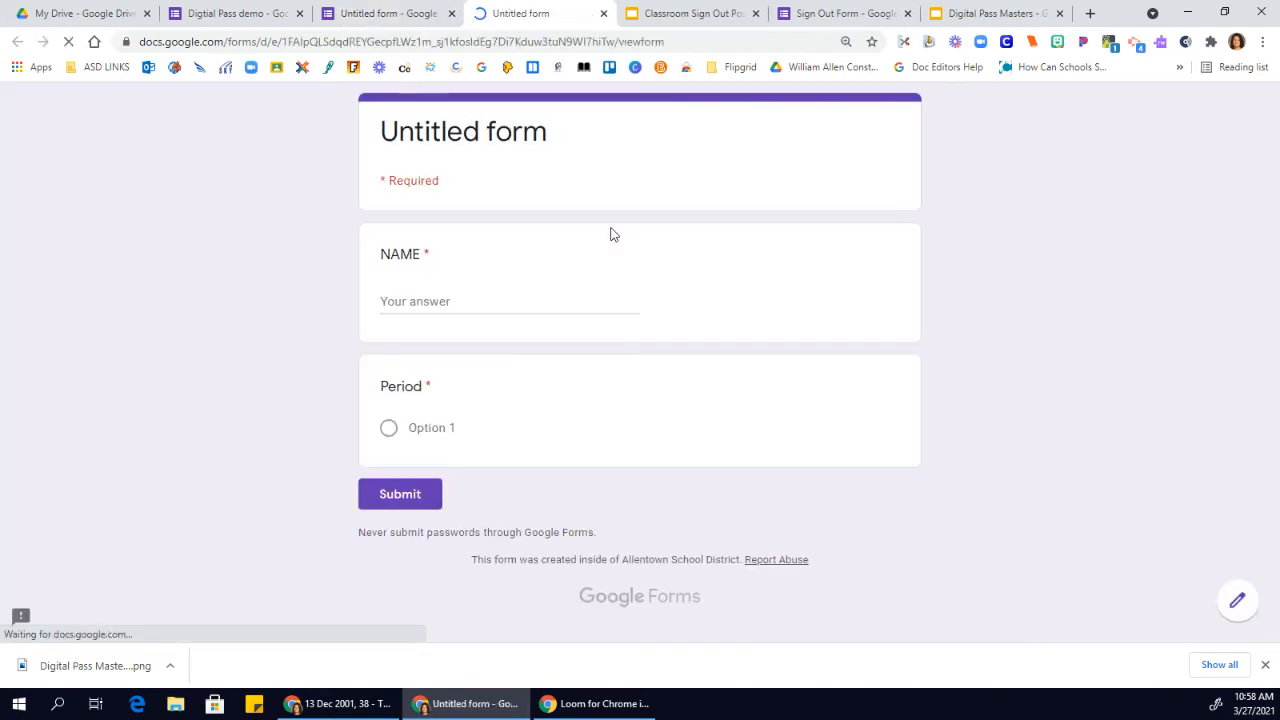
left_click(395, 313)
type("me")
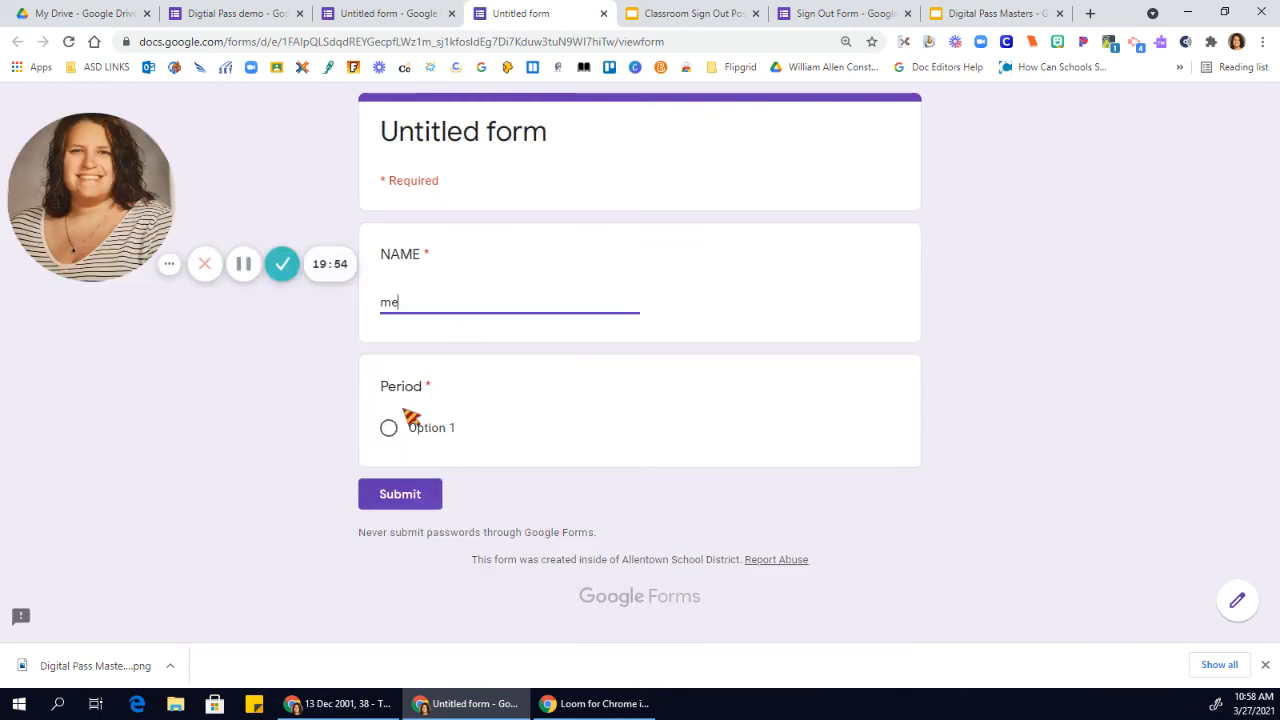
left_click(389, 430)
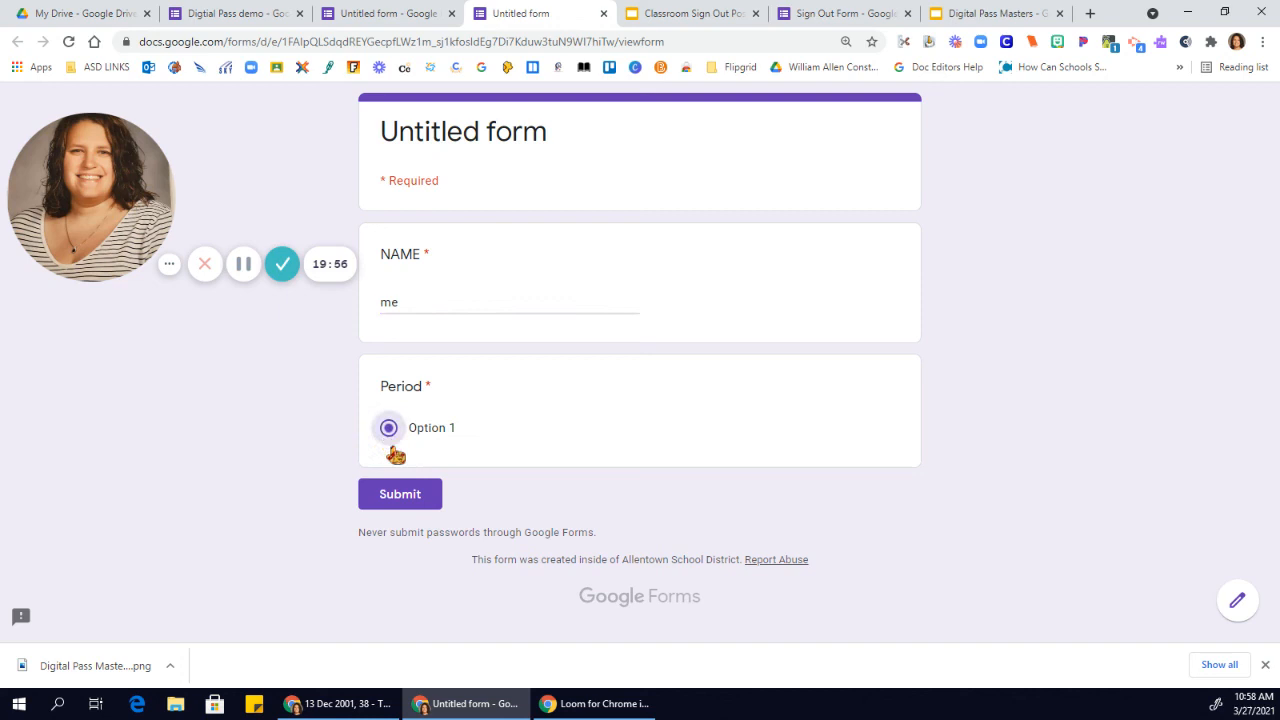
left_click(402, 500)
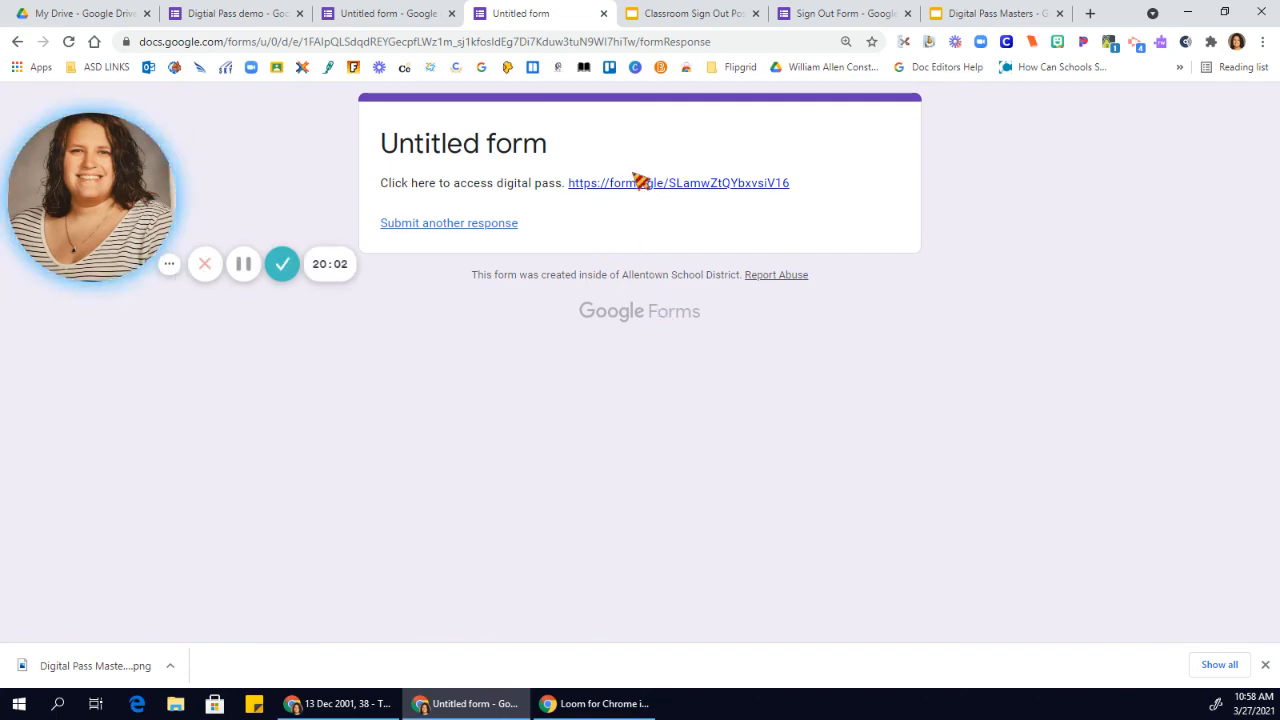
Step: Follow the digital pass link in the confirmation message, choose bathroom to view its pass, and close the preview
left_click(640, 191)
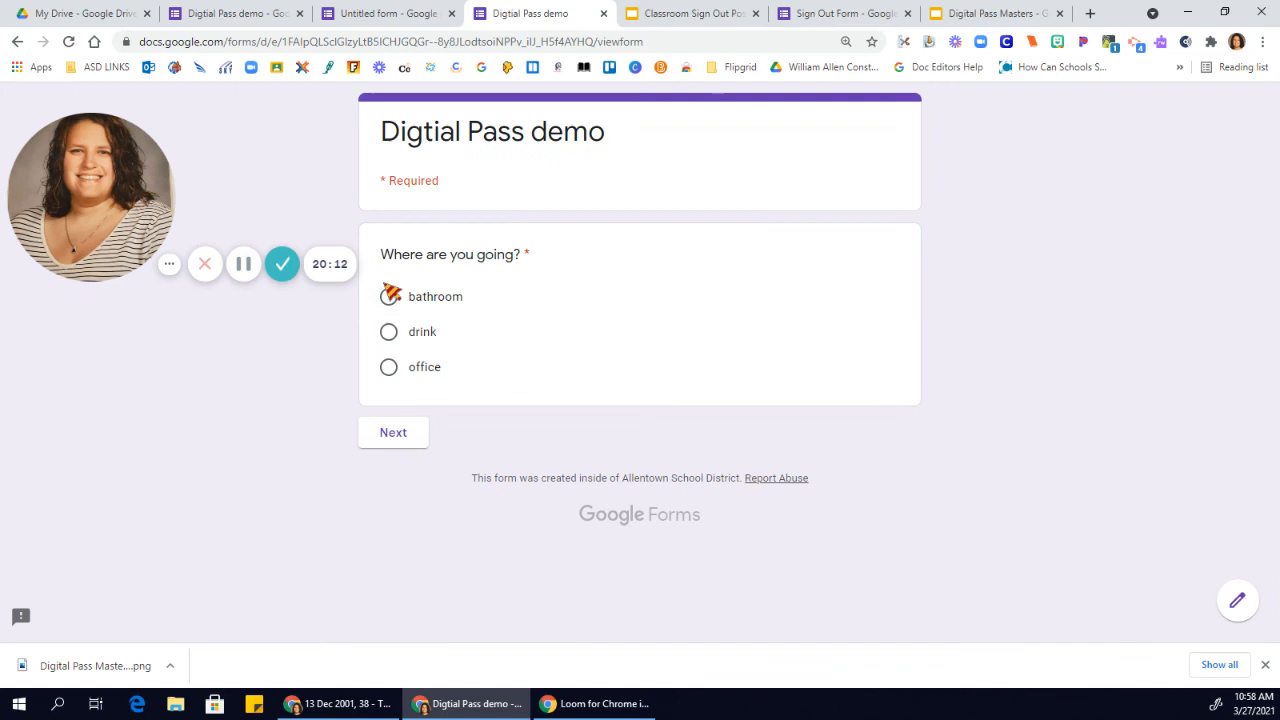
left_click(390, 295)
left_click(401, 440)
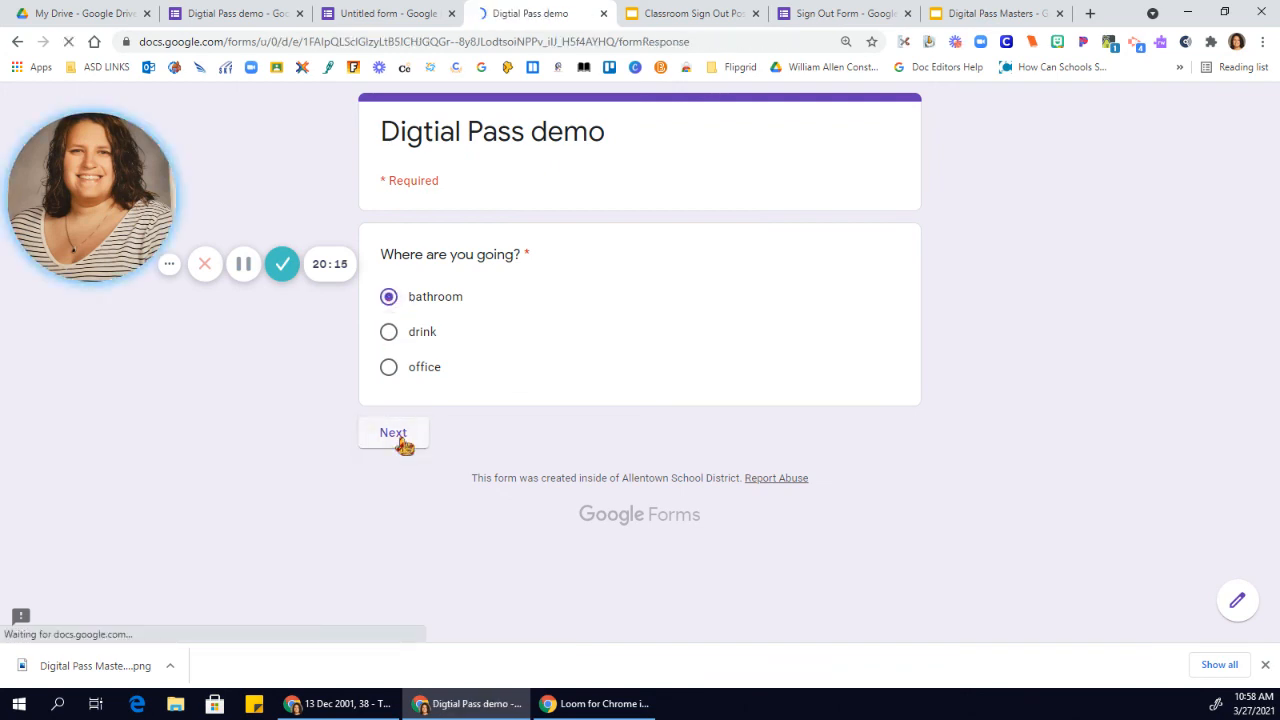
scroll(1020, 449, "down", 2)
scroll(1020, 449, "down", 1)
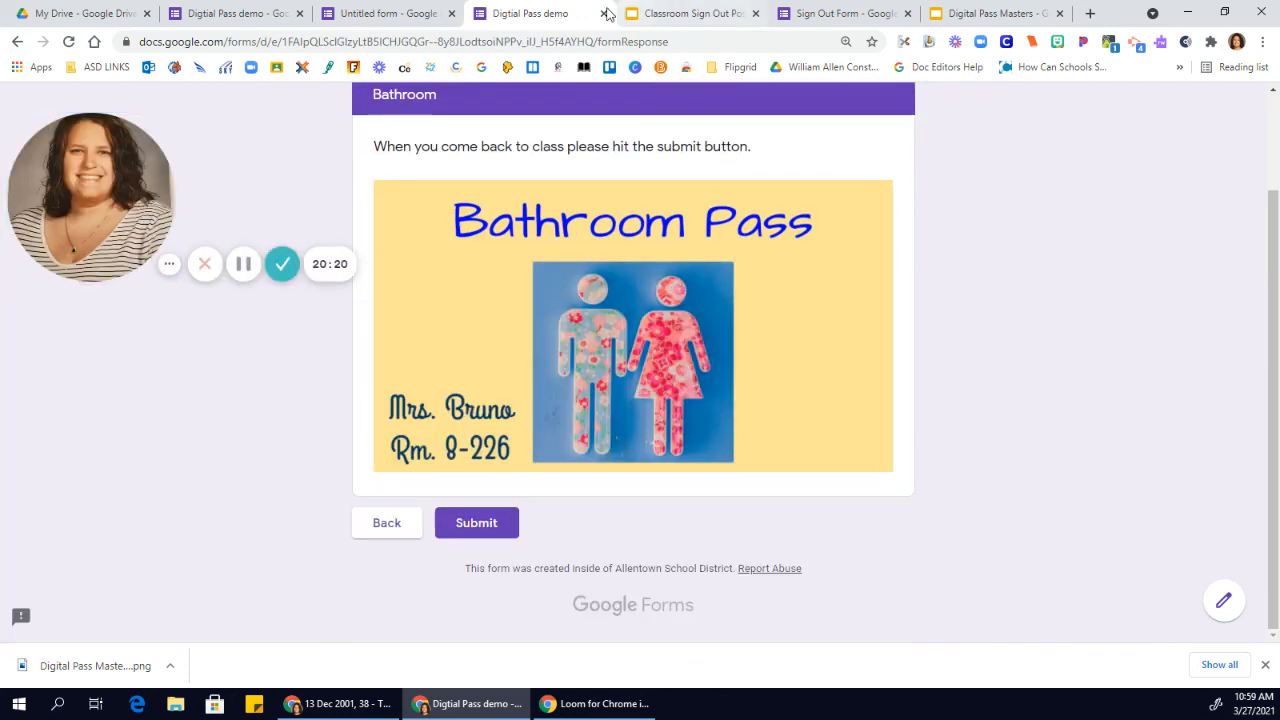
left_click(604, 13)
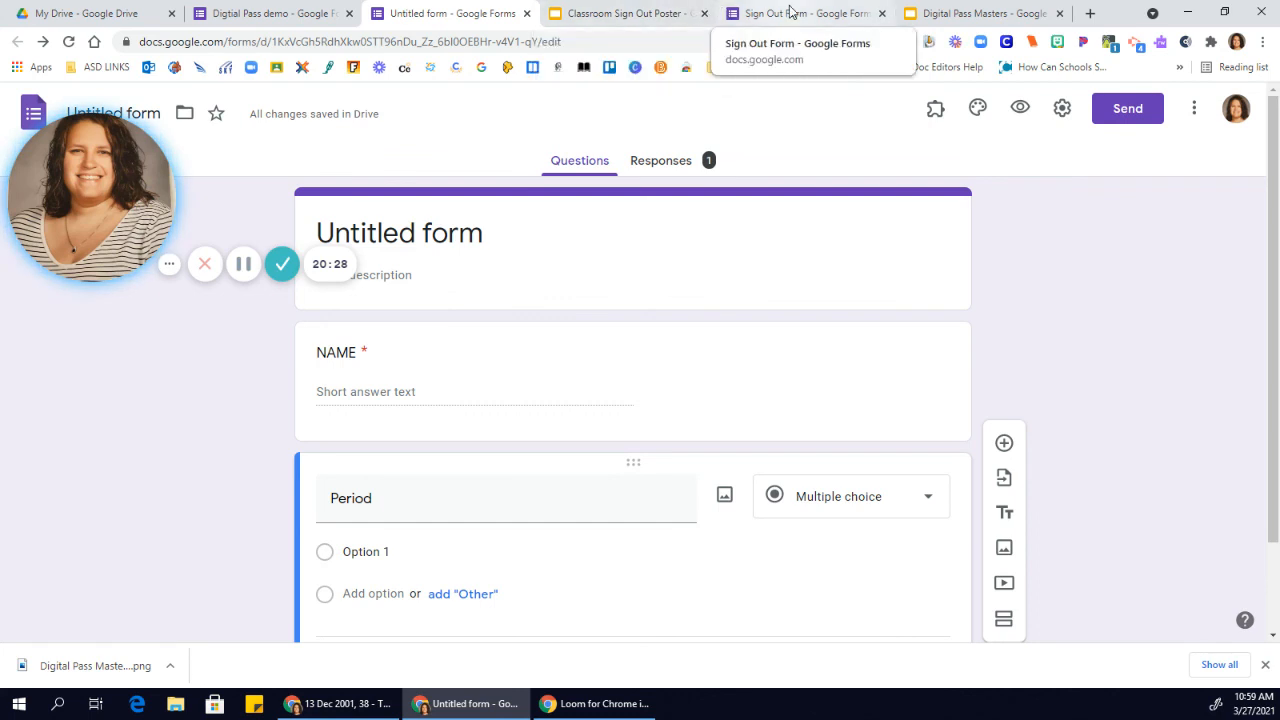
Step: Close the Sign Out Form, Digital Pass Masters and Digital Pass demo pages
left_click(881, 14)
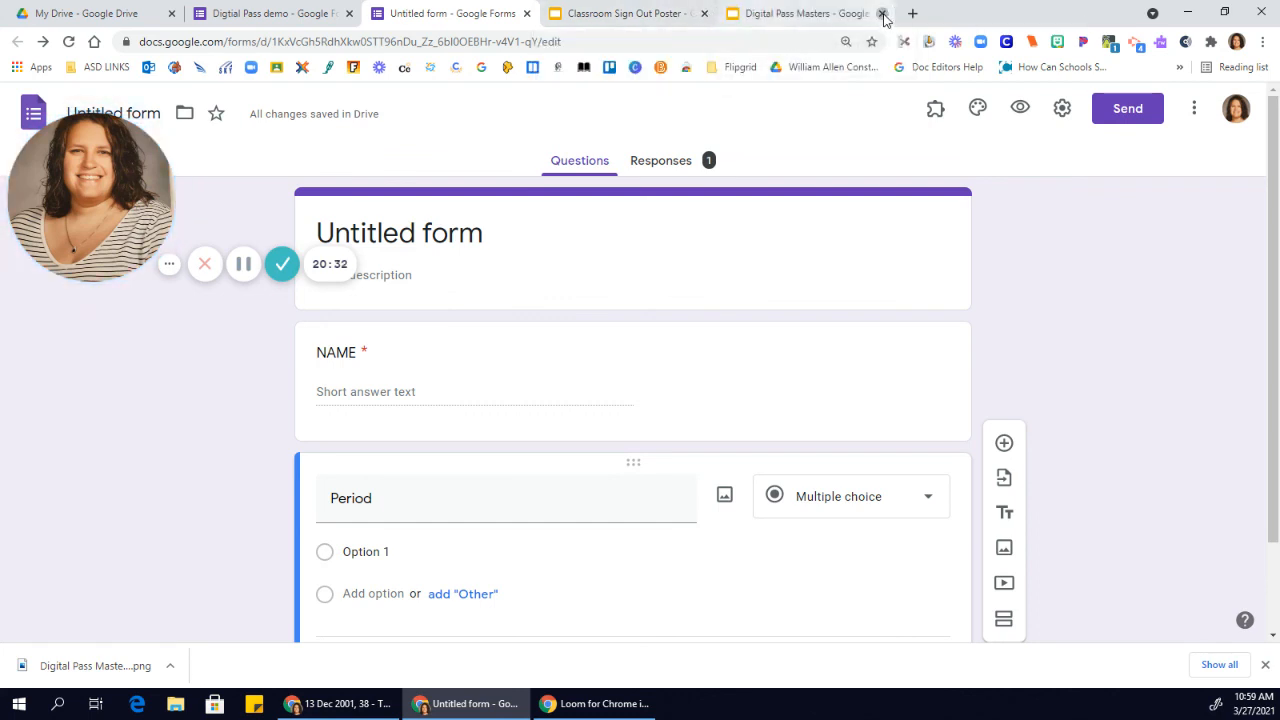
left_click(882, 14)
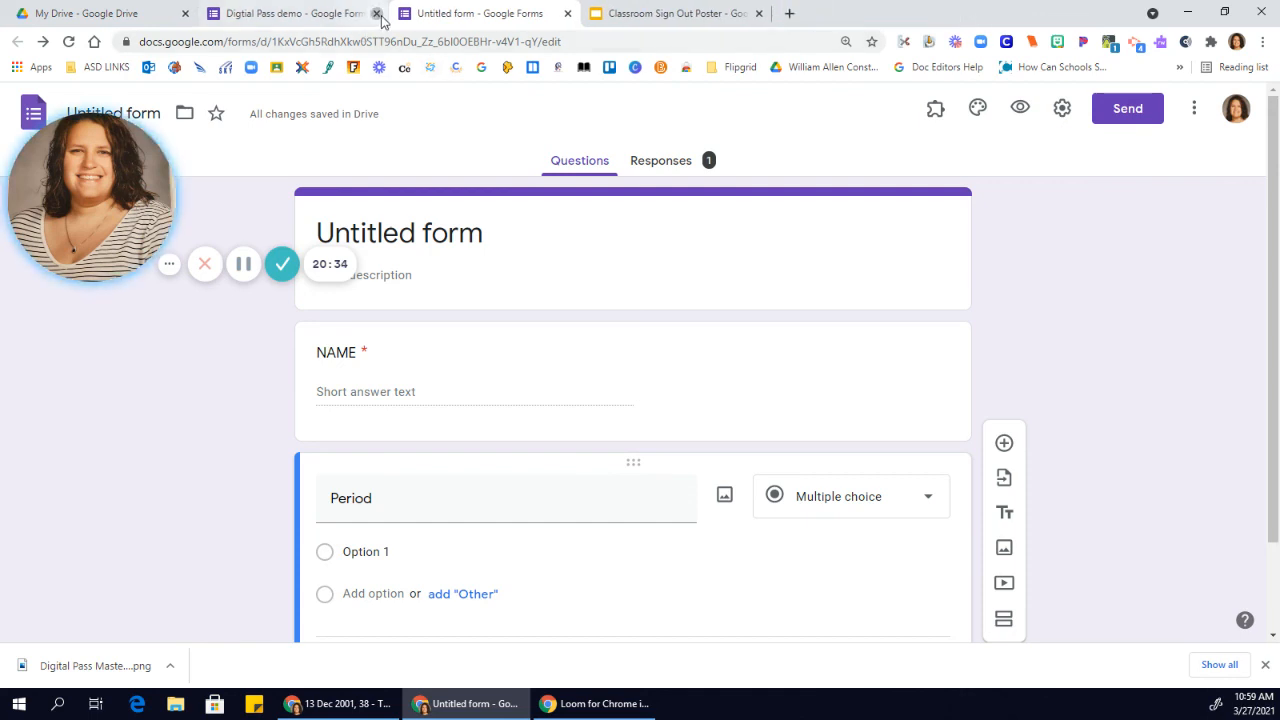
left_click(377, 14)
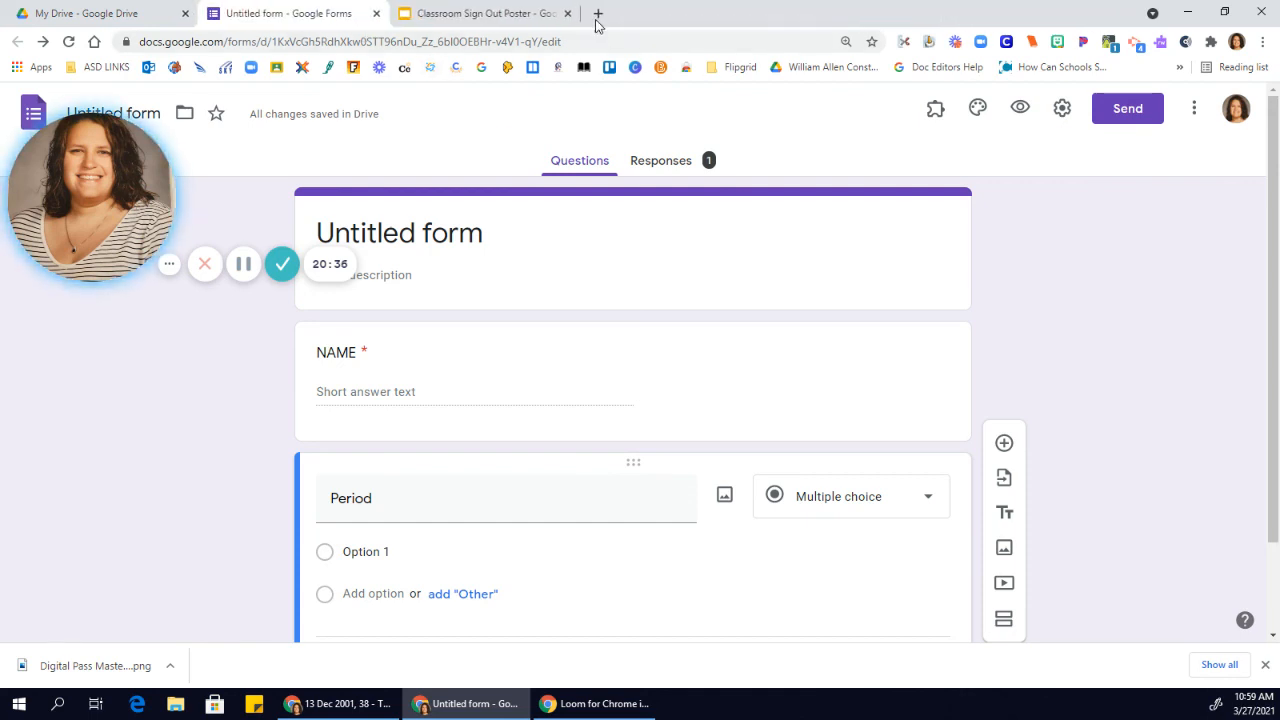
Step: Open the QR code generator at qrstuff.com on a new page
left_click(599, 14)
type("q")
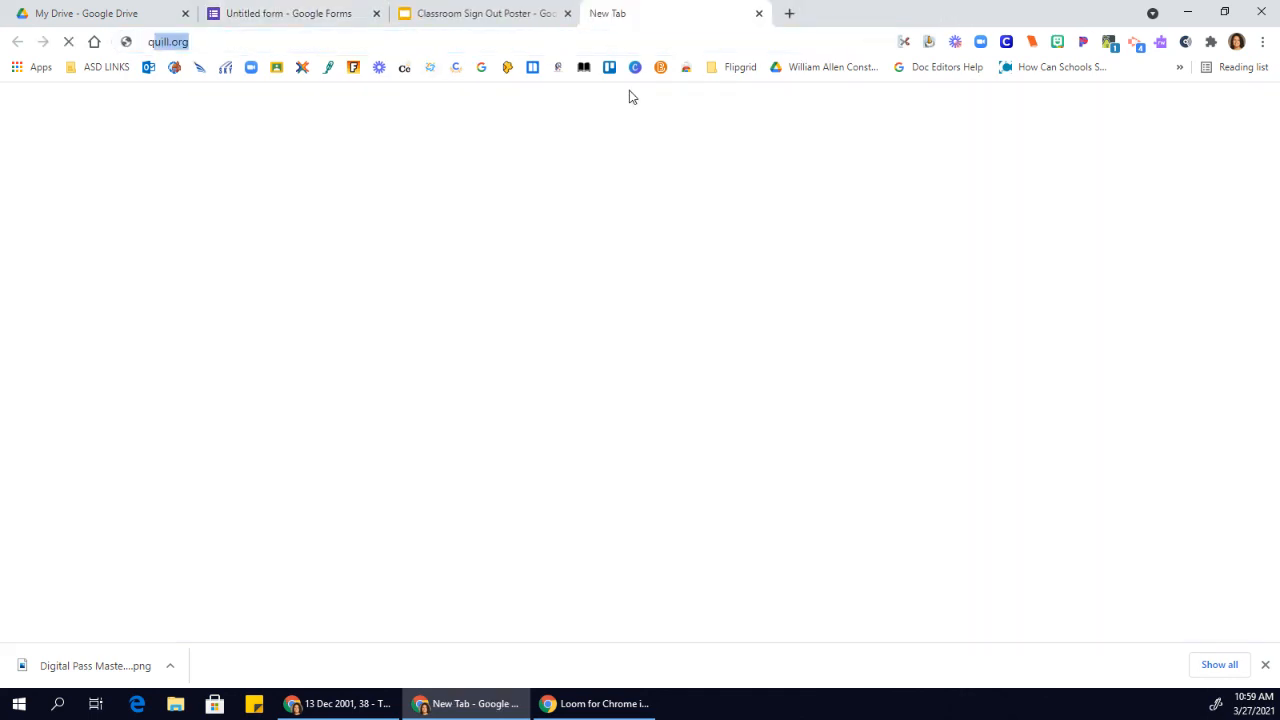
type("rstuff.c")
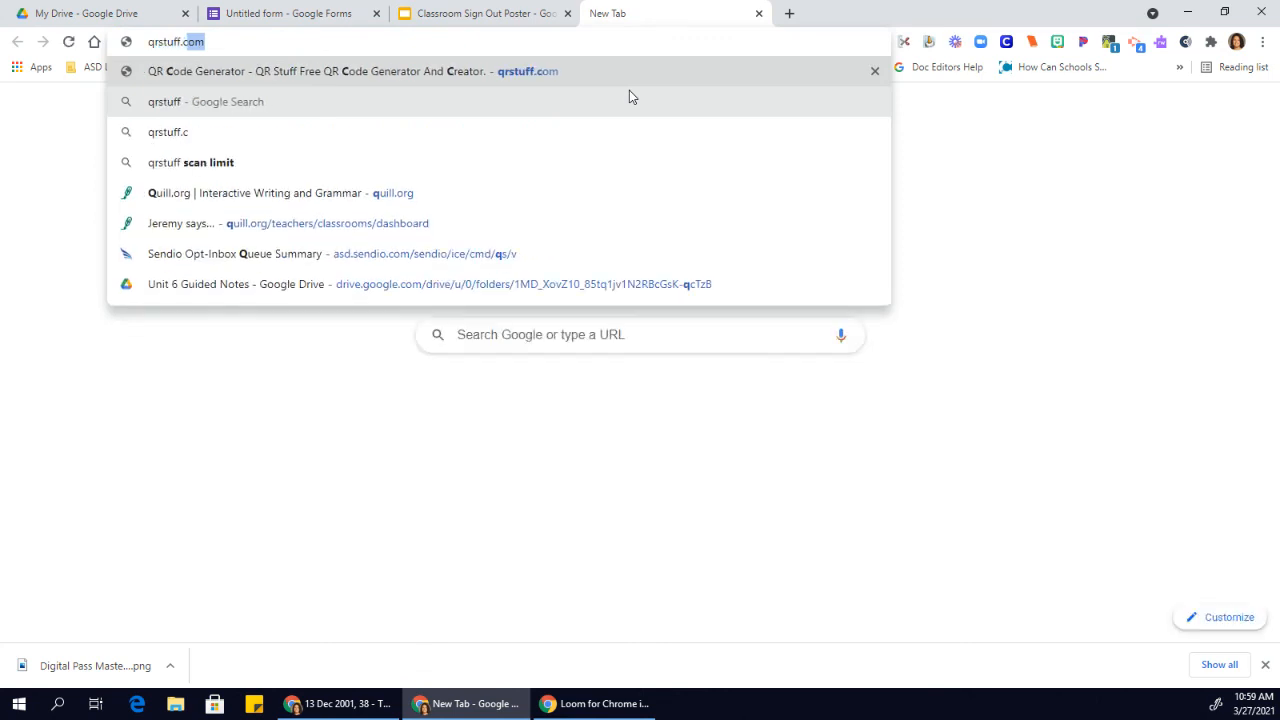
type("om")
key("Return")
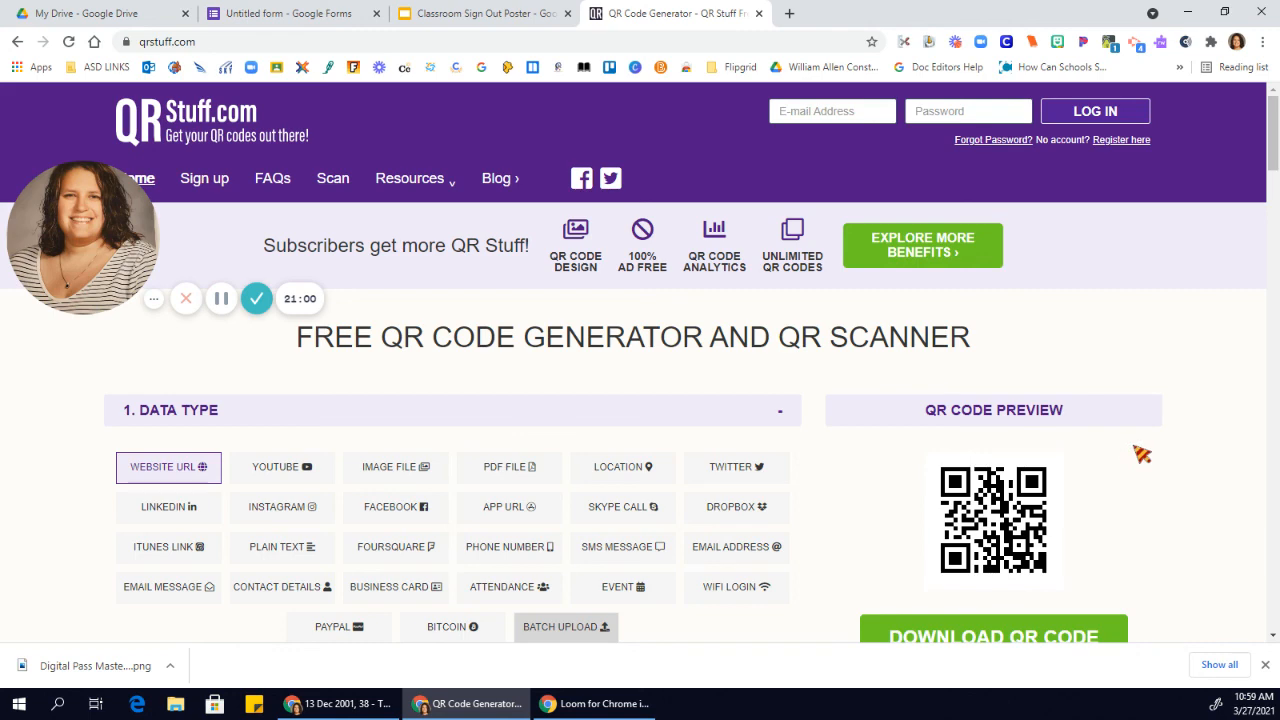
scroll(1137, 451, "down", 2)
scroll(1140, 451, "up", 2)
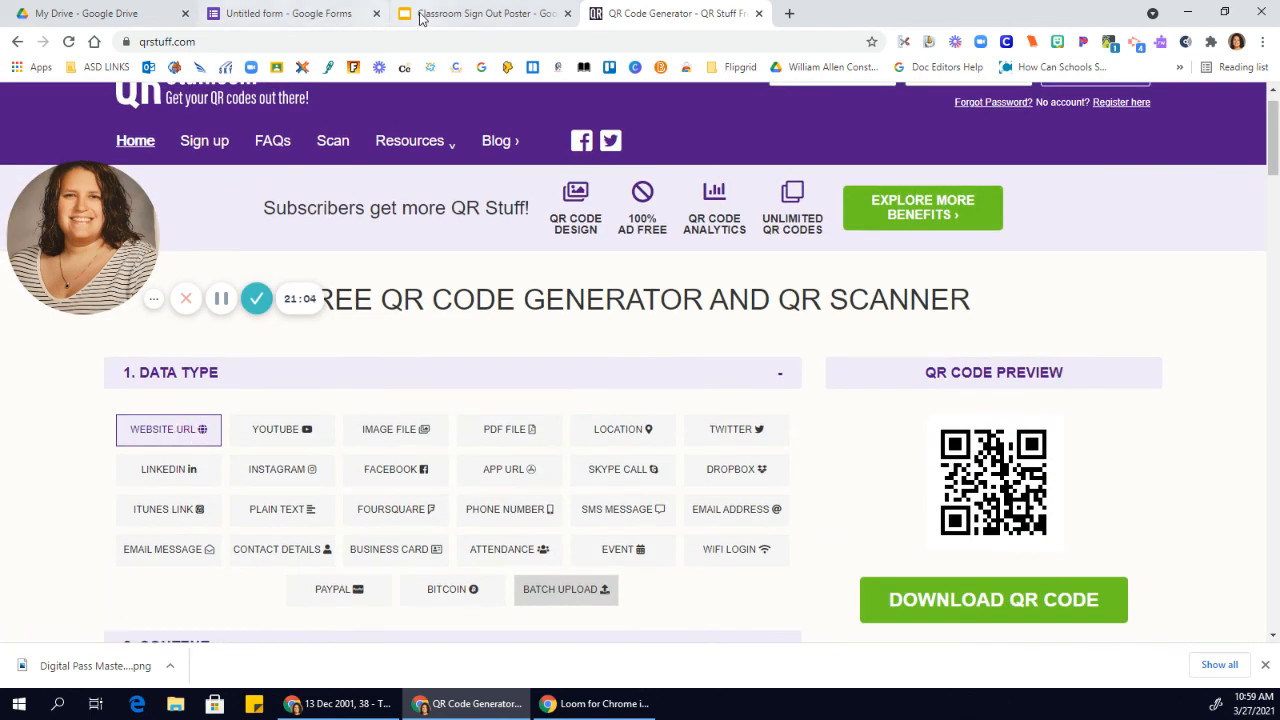
Step: Copy the shortened share link of the untitled form
left_click(260, 14)
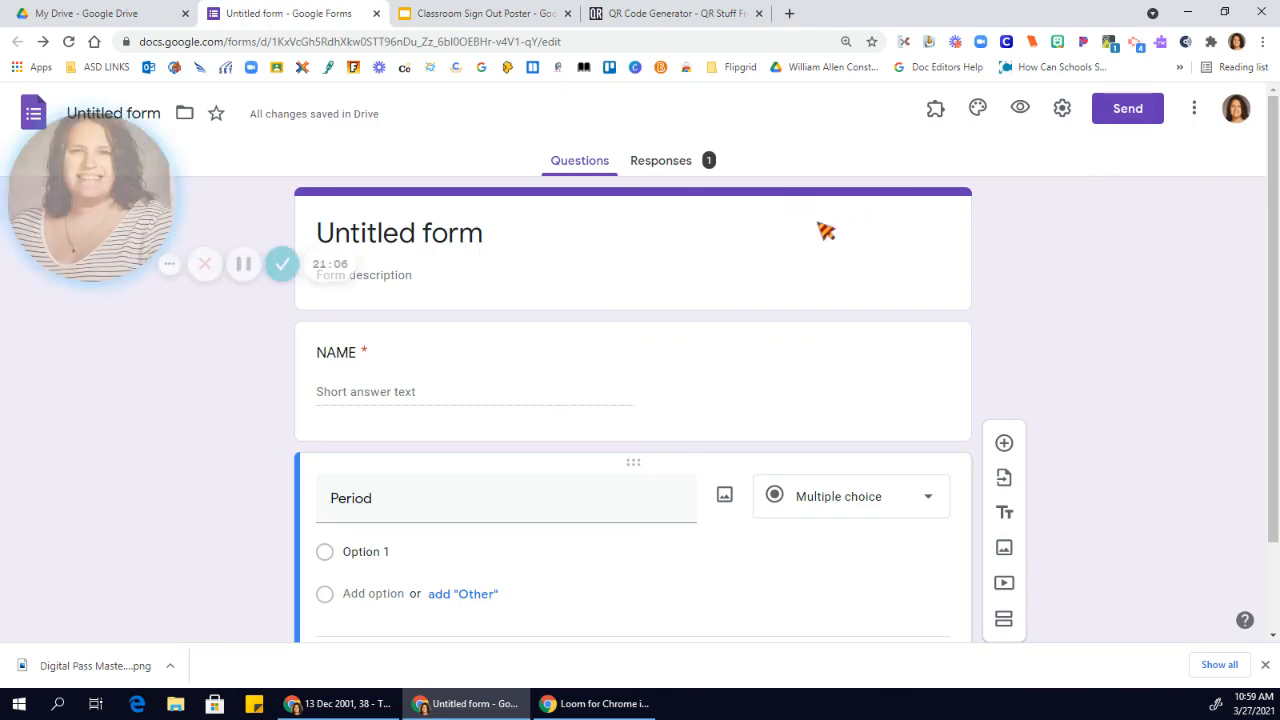
left_click(1111, 115)
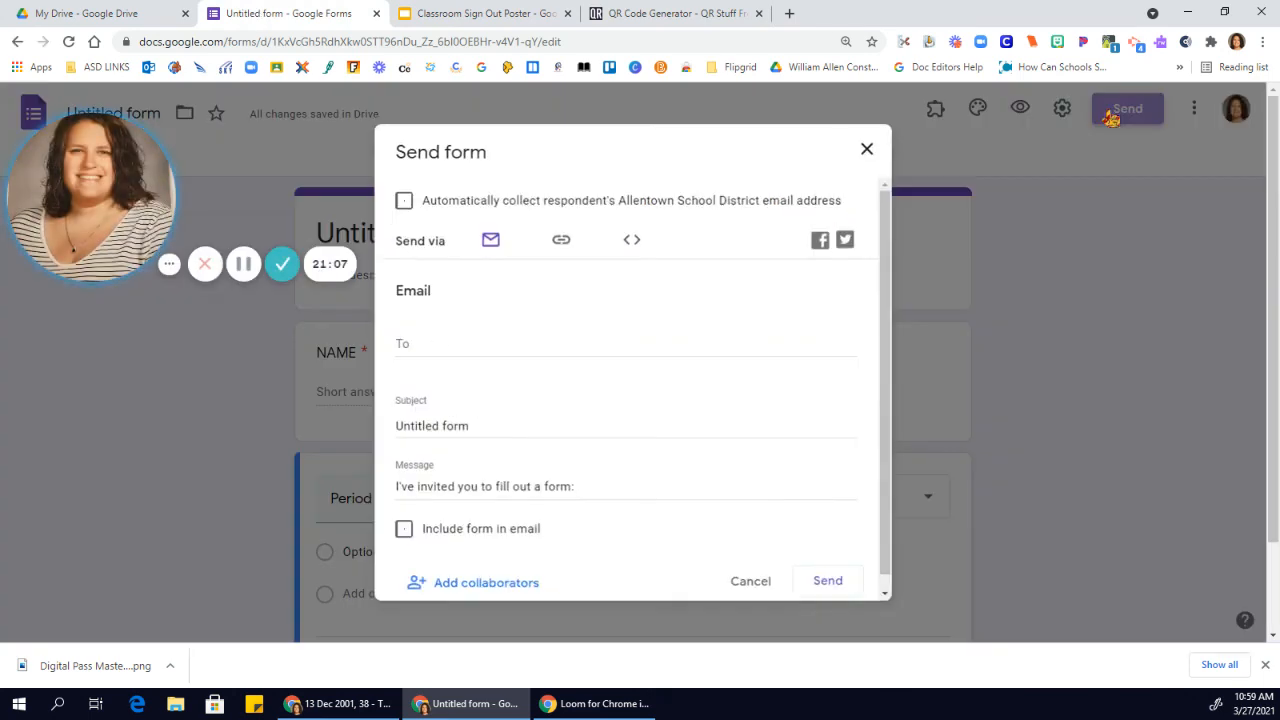
left_click(561, 248)
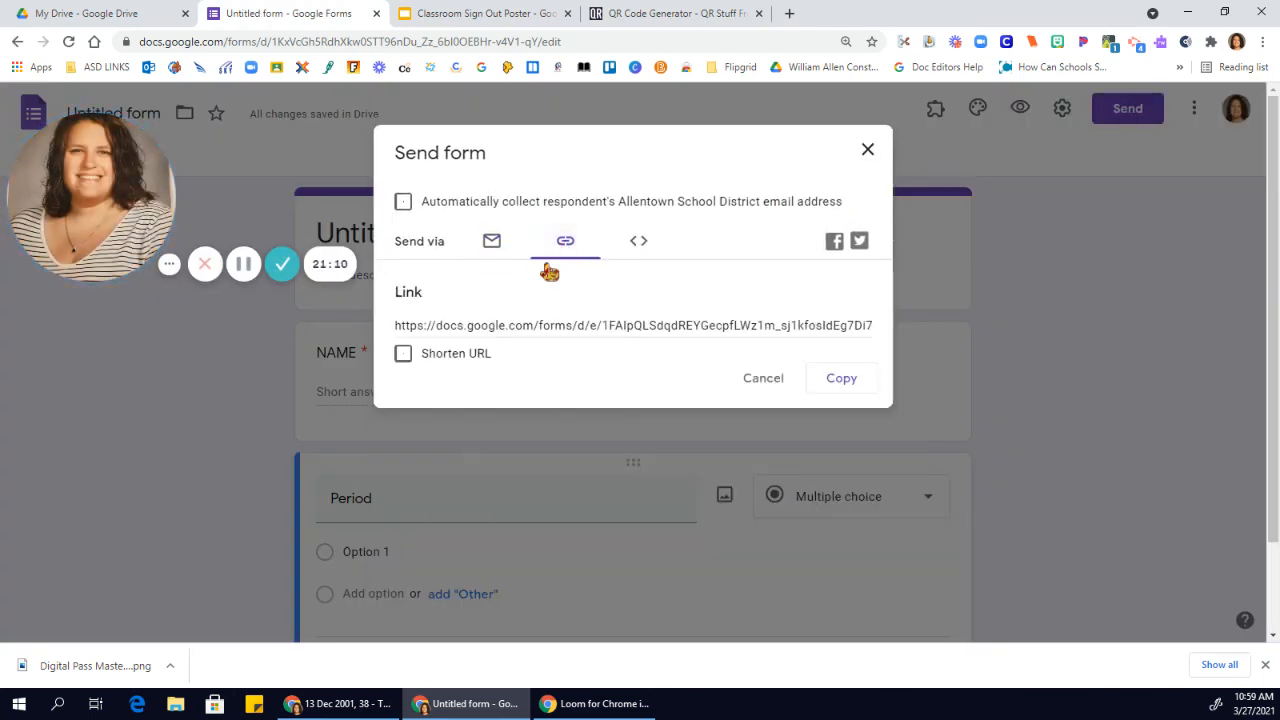
left_click(402, 355)
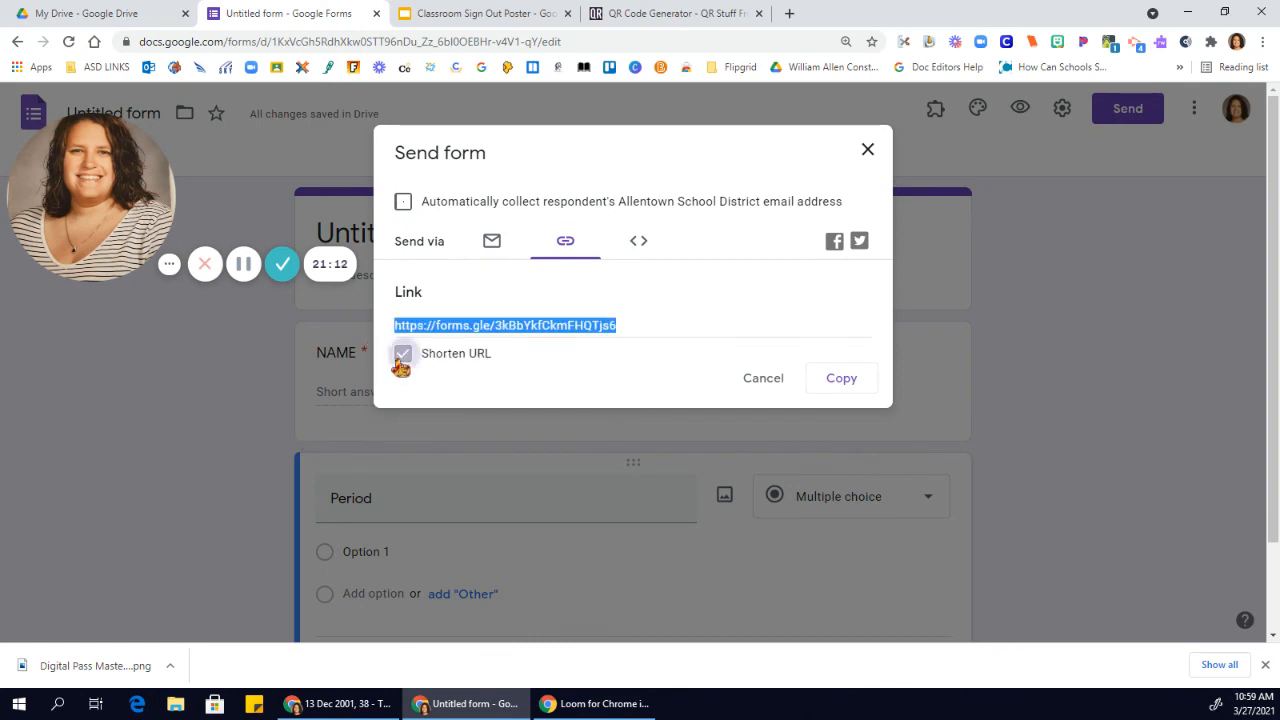
left_click(840, 381)
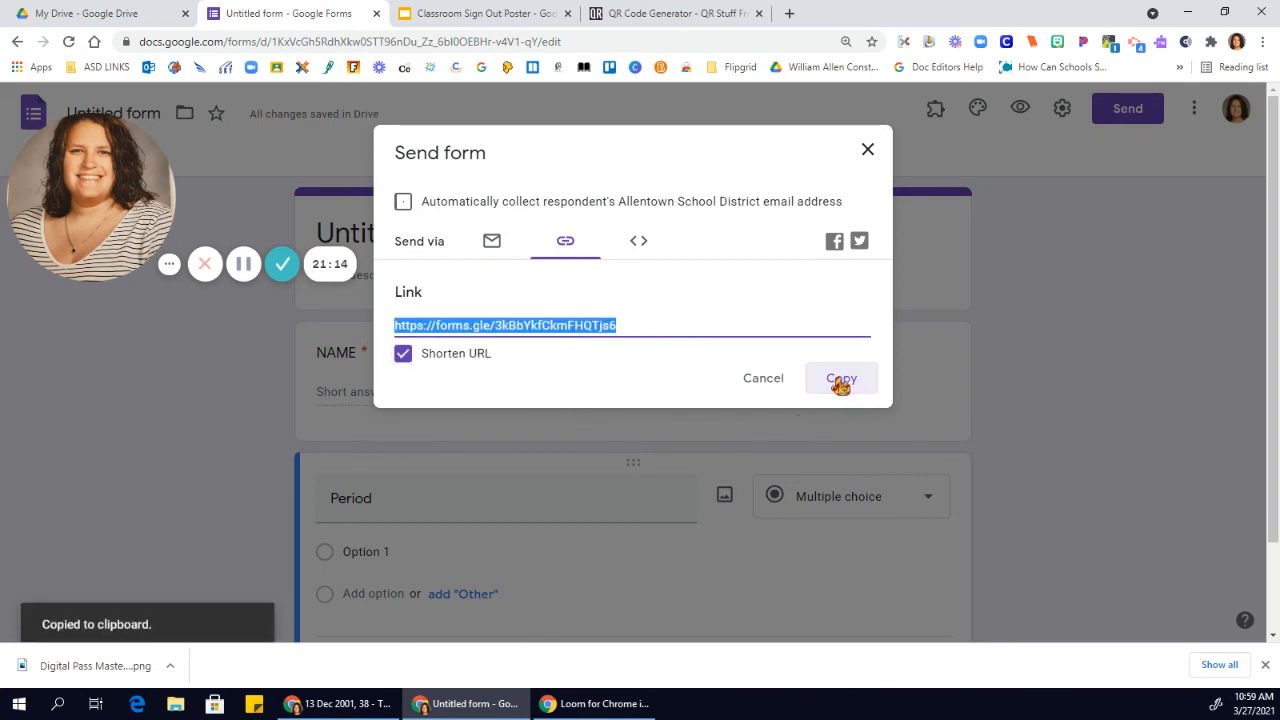
Step: Switch to the QR code generator and paste the copied sign-out form link as the website URL
left_click(636, 14)
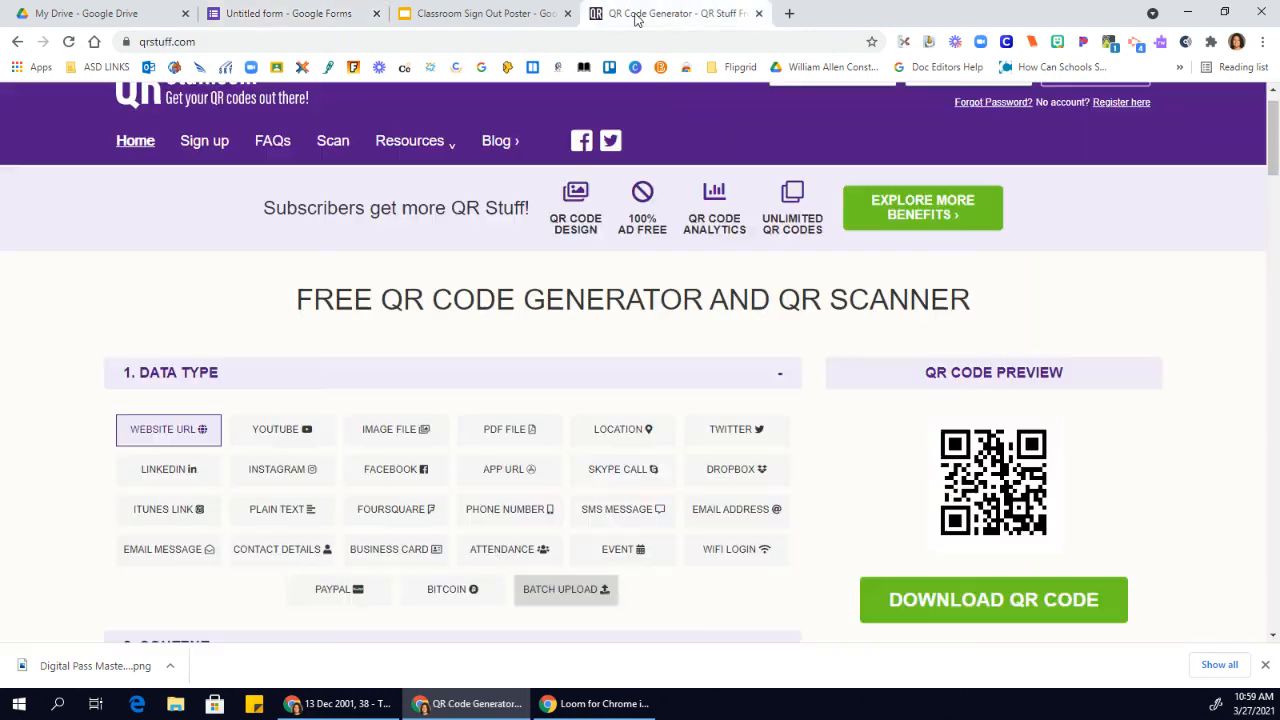
scroll(666, 320, "down", 3)
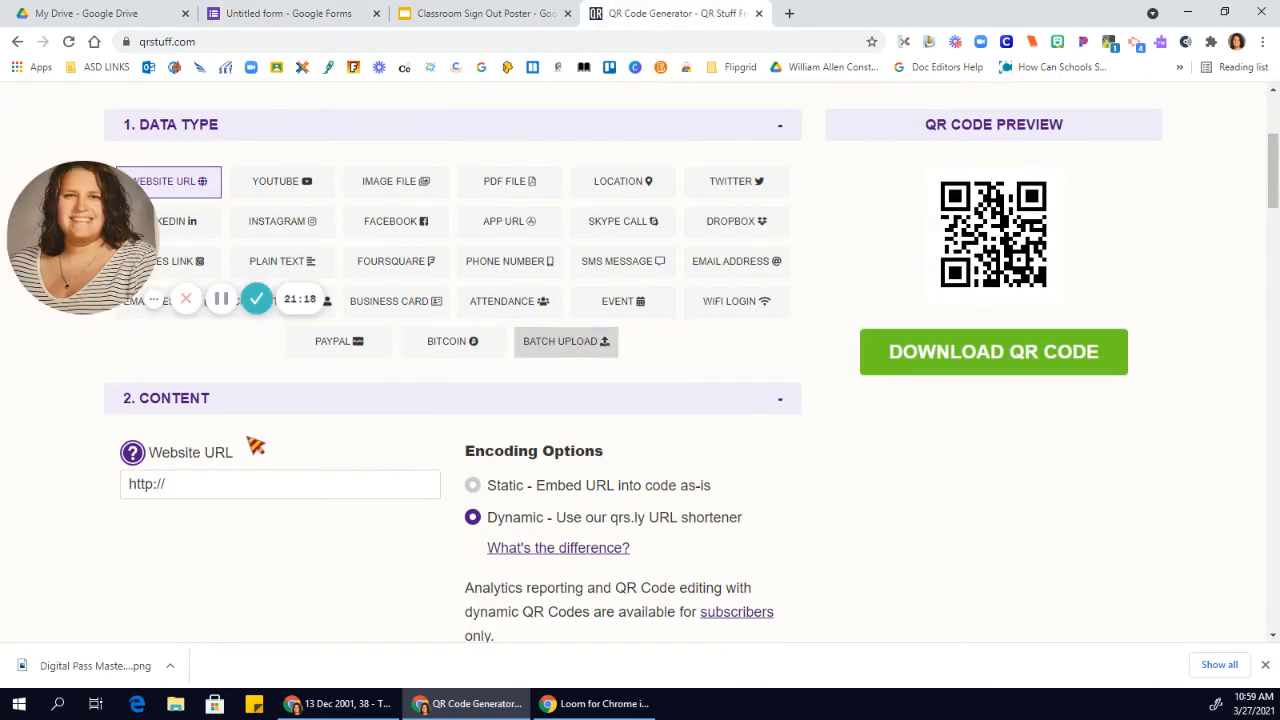
left_click(243, 491)
left_click(243, 491)
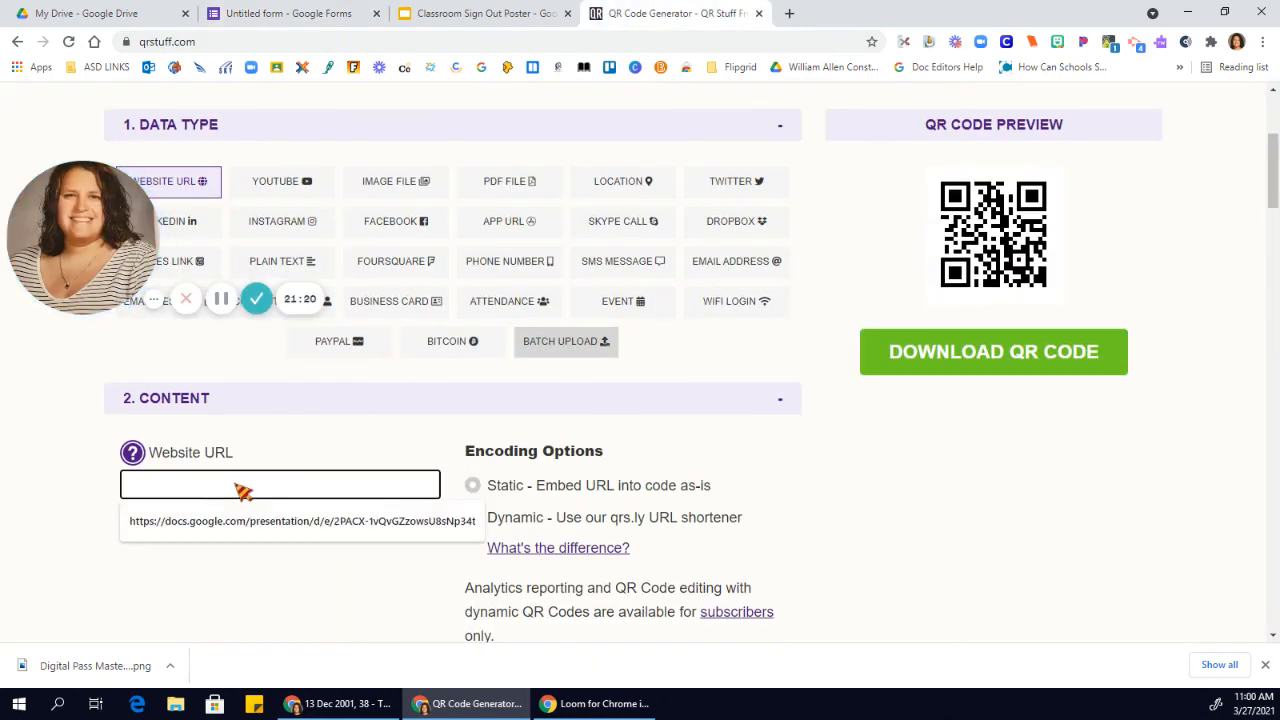
key("ctrl+v")
left_click(361, 583)
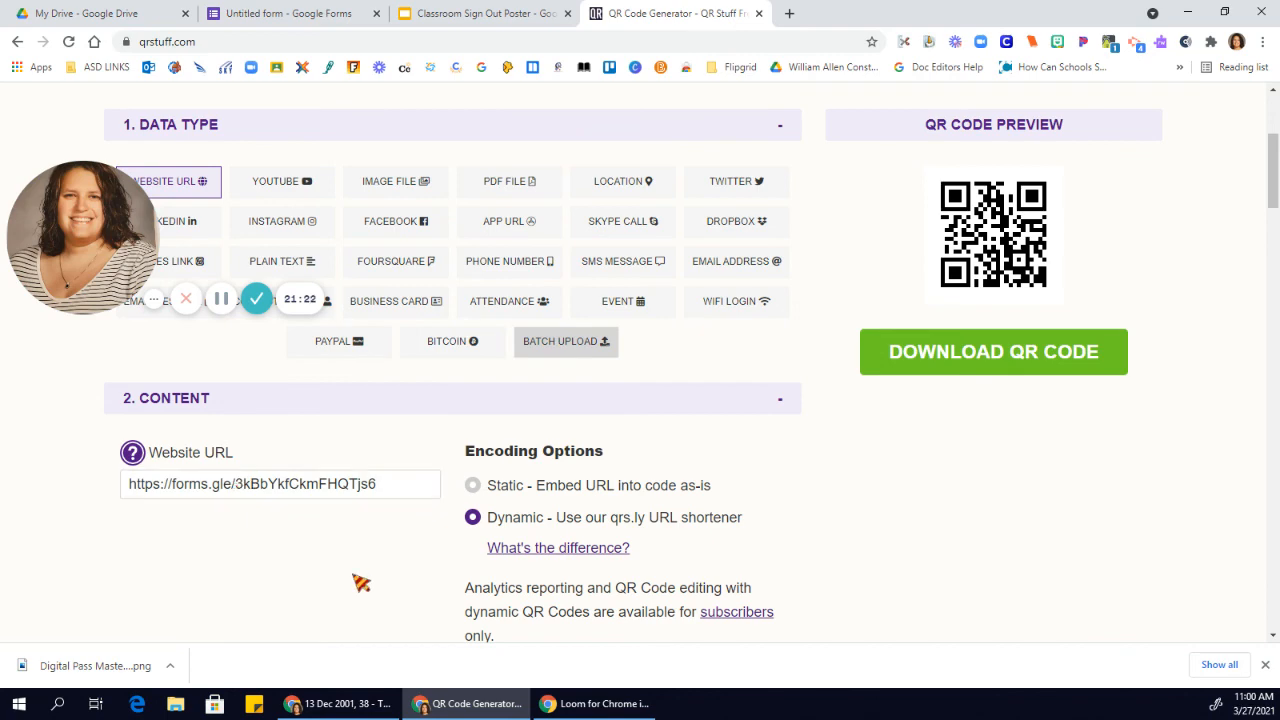
Step: Set the QR code's dot color to blue, #2347eb
scroll(361, 583, "down", 3)
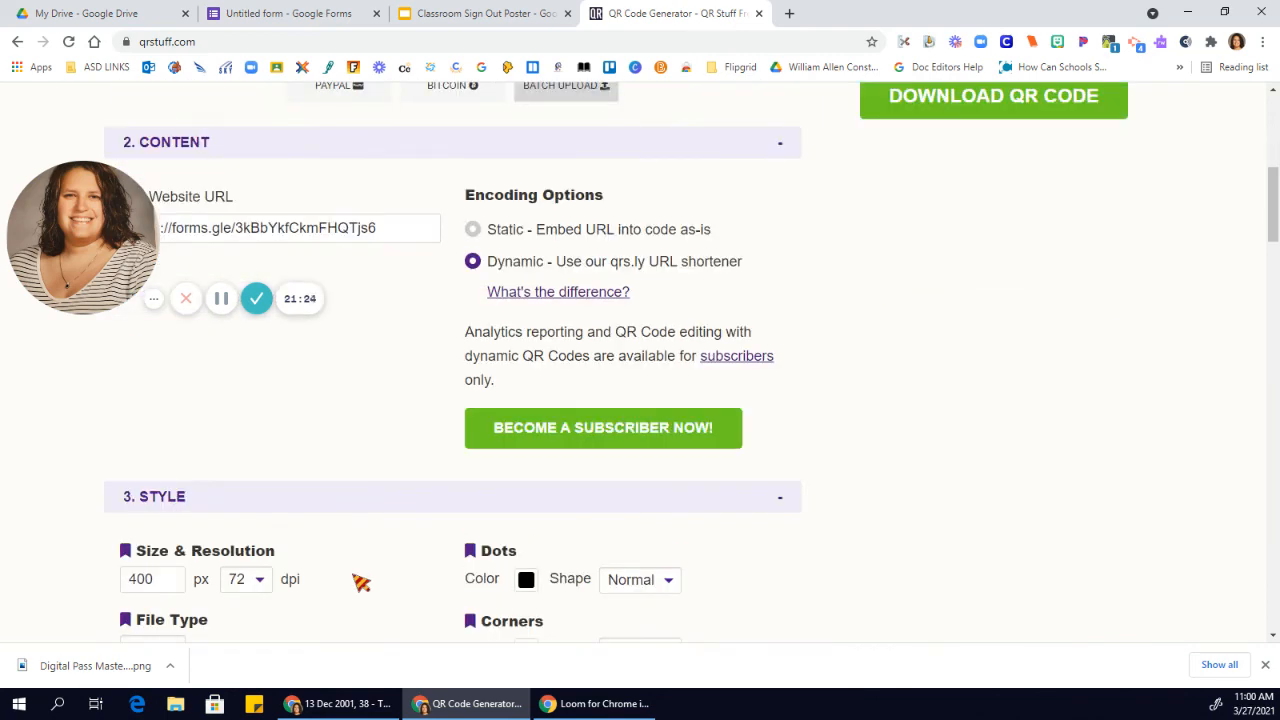
scroll(361, 583, "down", 2)
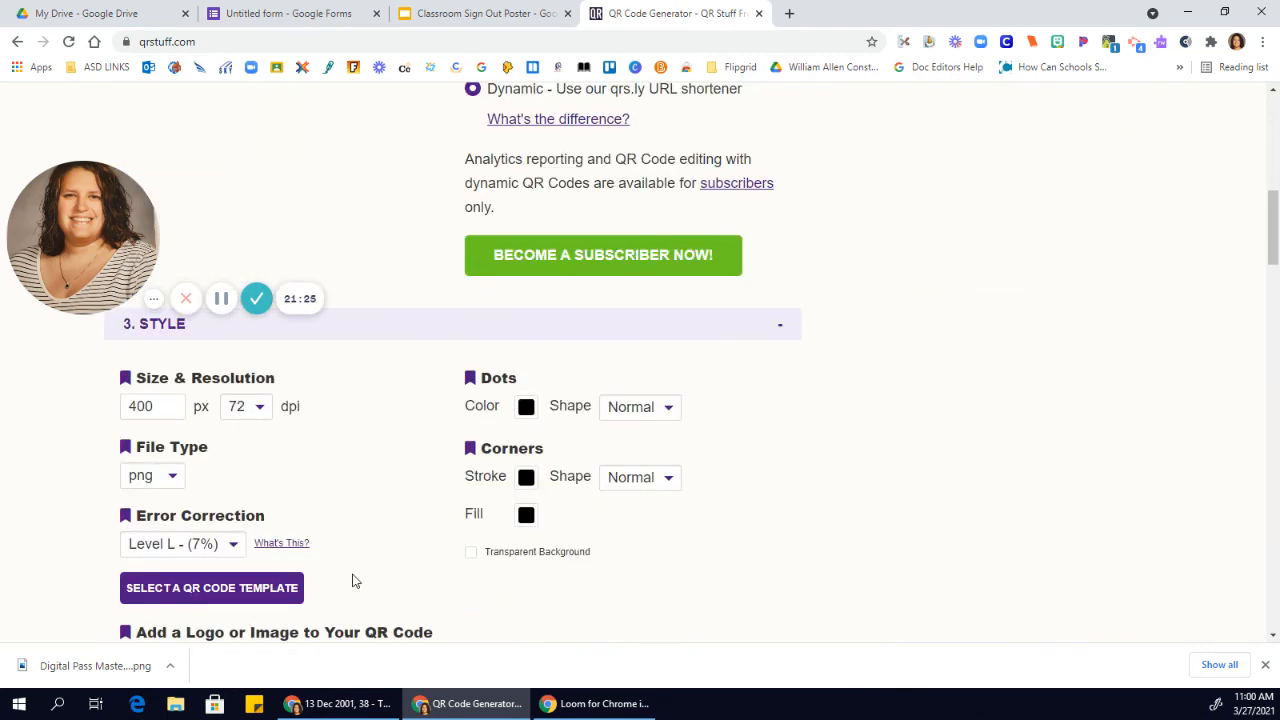
left_click(527, 410)
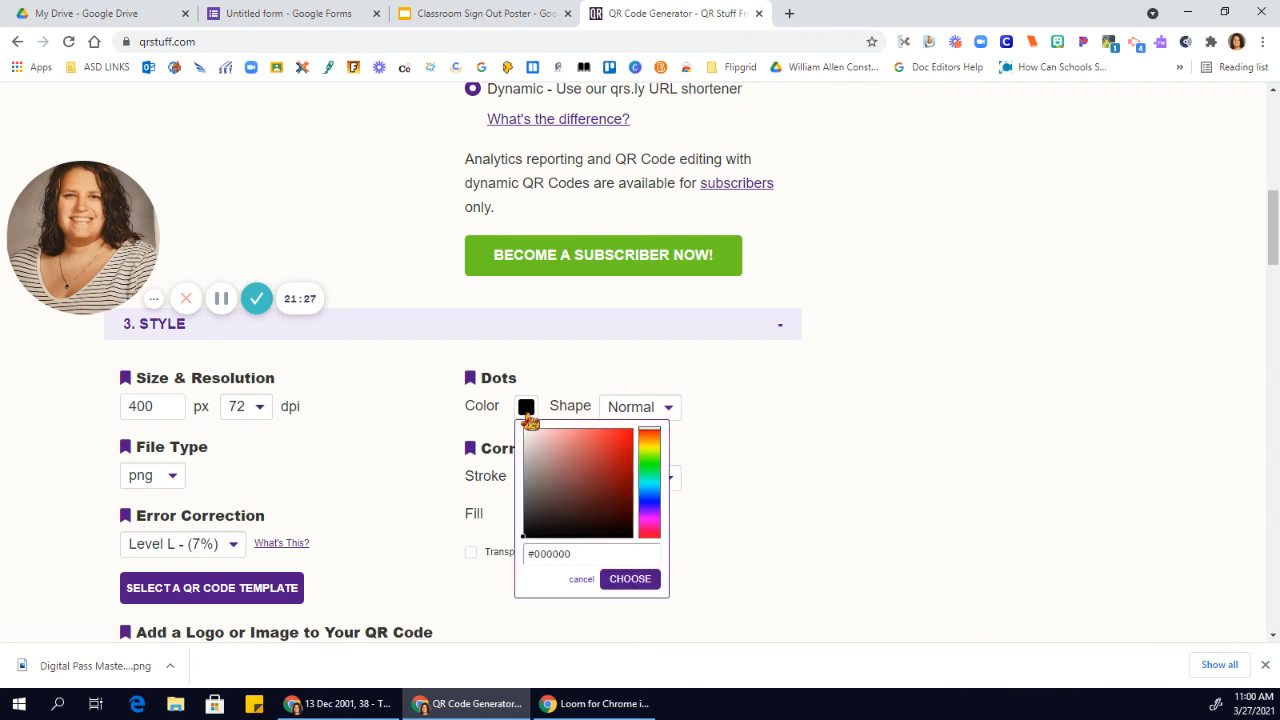
left_click(647, 499)
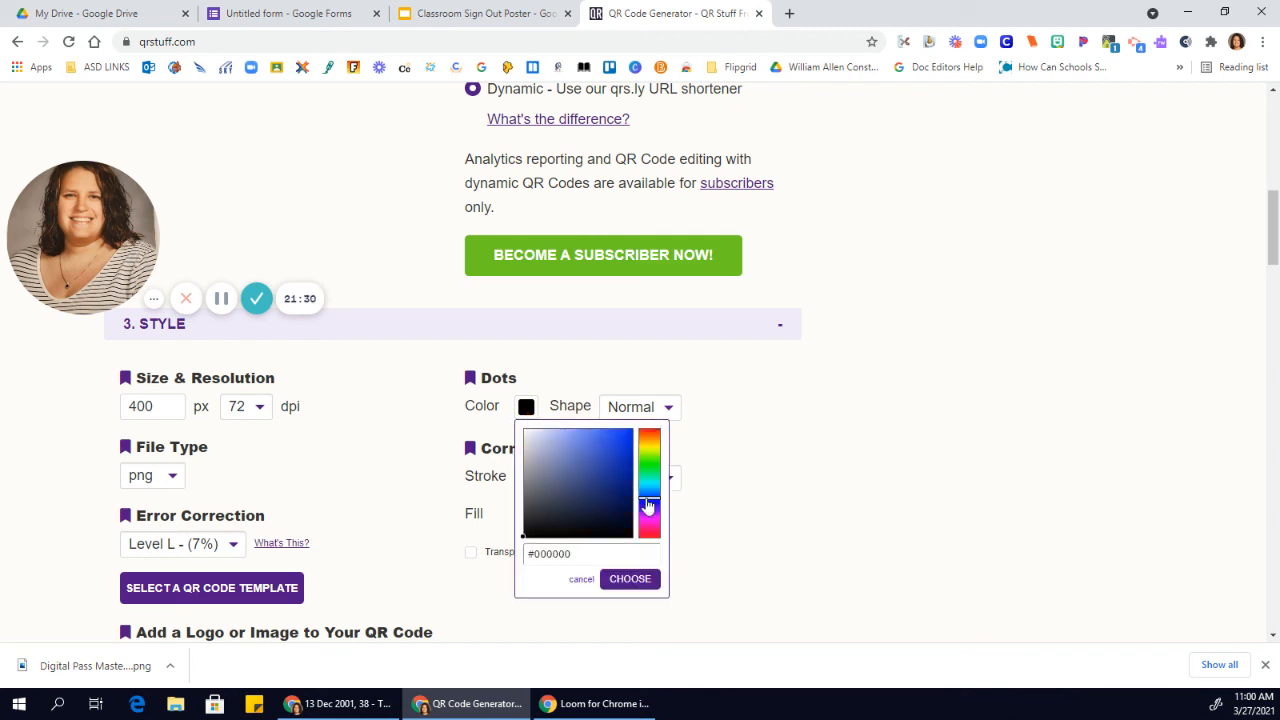
left_click(617, 438)
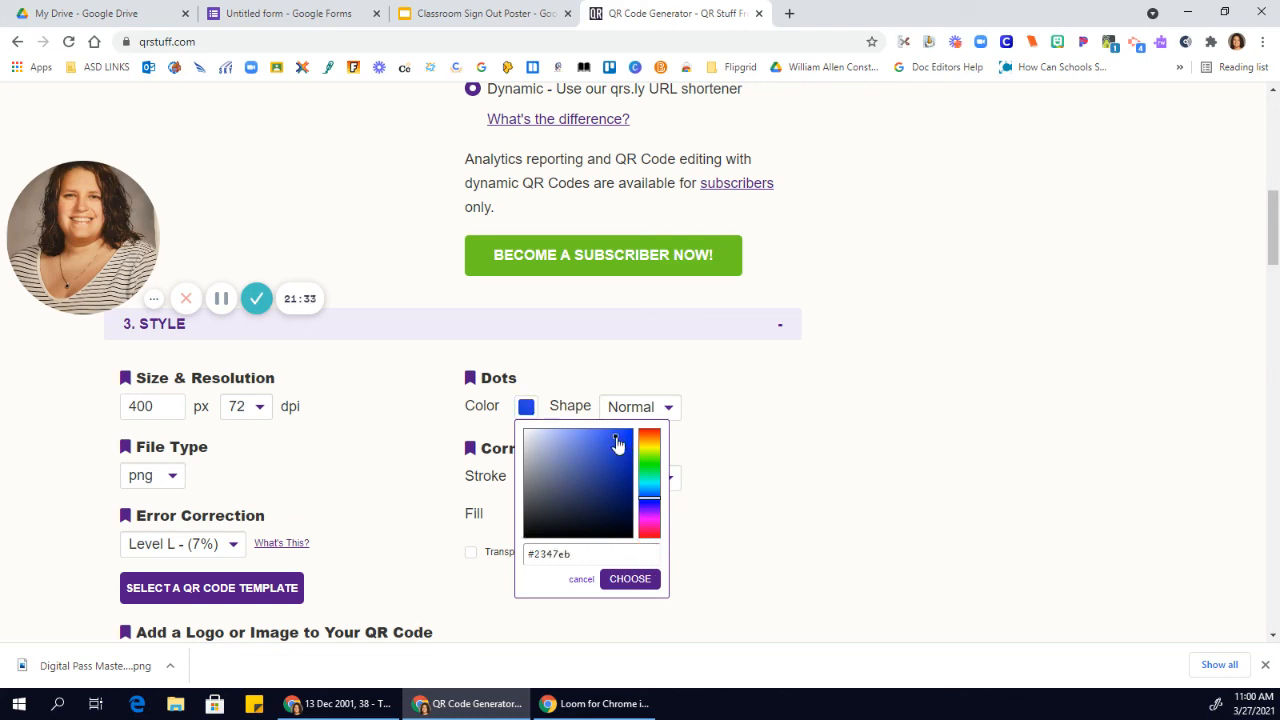
left_click(640, 580)
Step: Download the blue QR code as an image
scroll(851, 526, "down", 5)
scroll(853, 527, "down", 1)
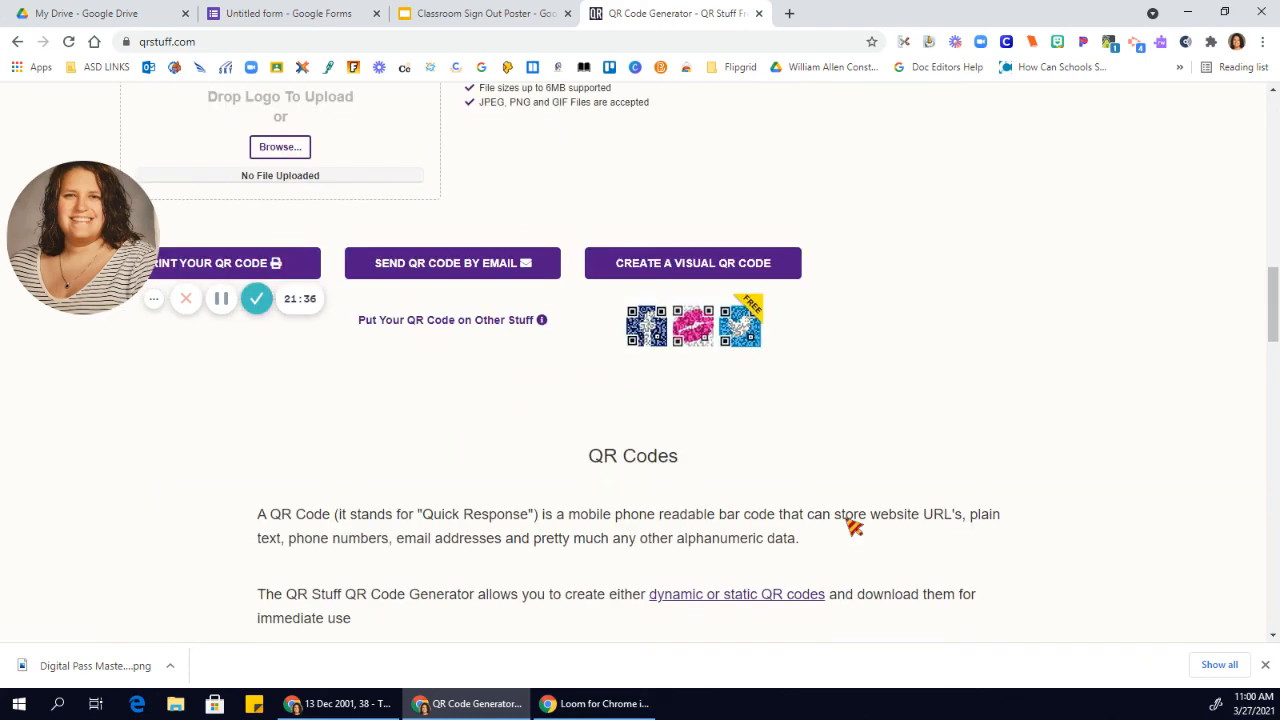
scroll(853, 527, "up", 3)
scroll(853, 527, "down", 1)
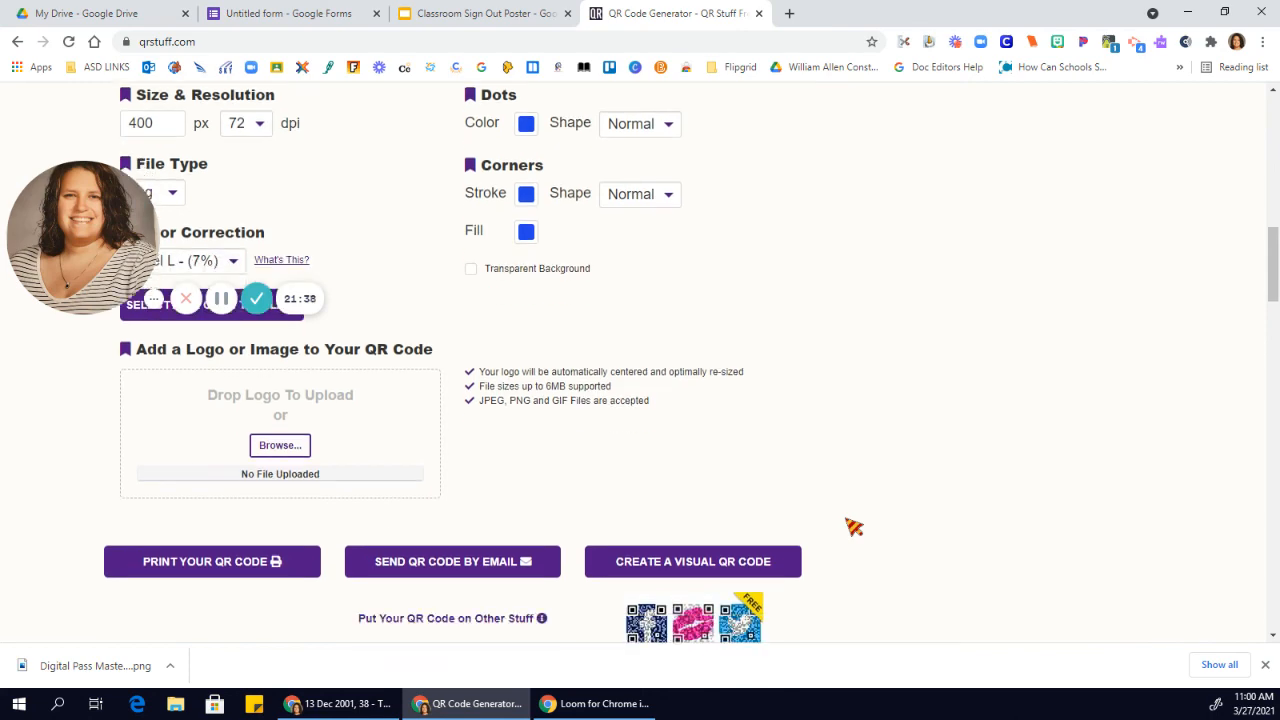
scroll(853, 527, "up", 6)
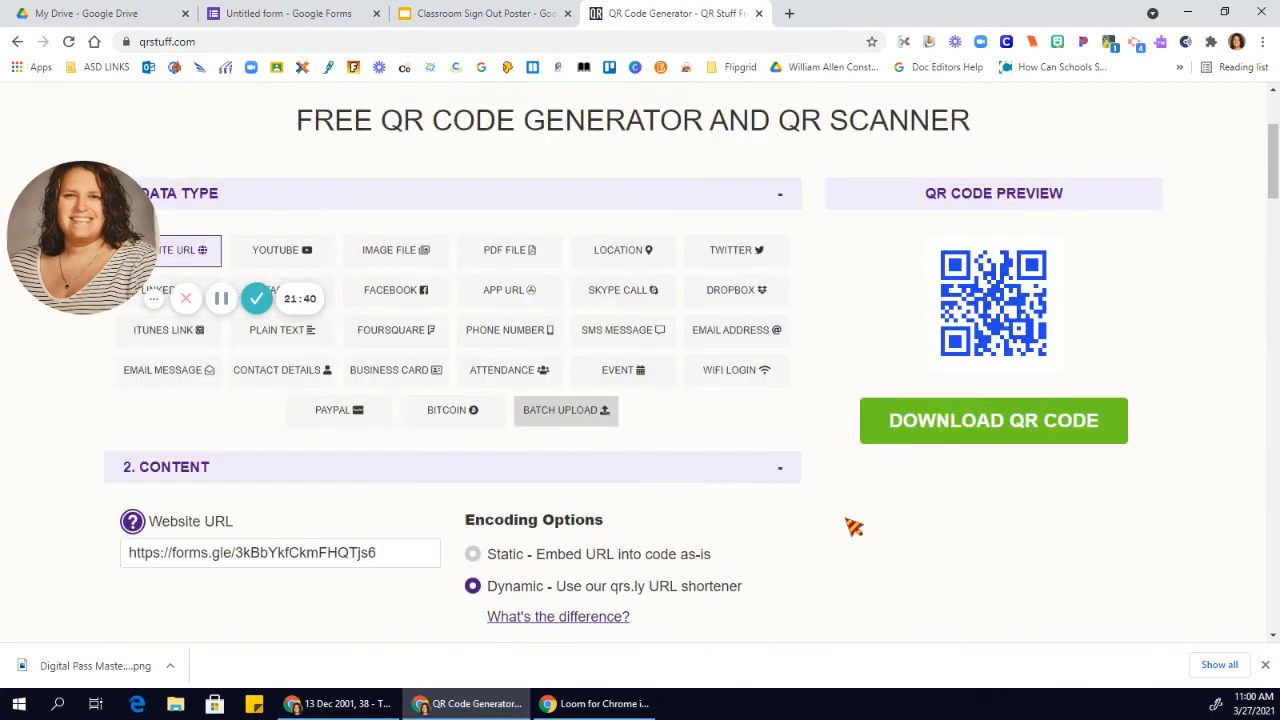
left_click(922, 445)
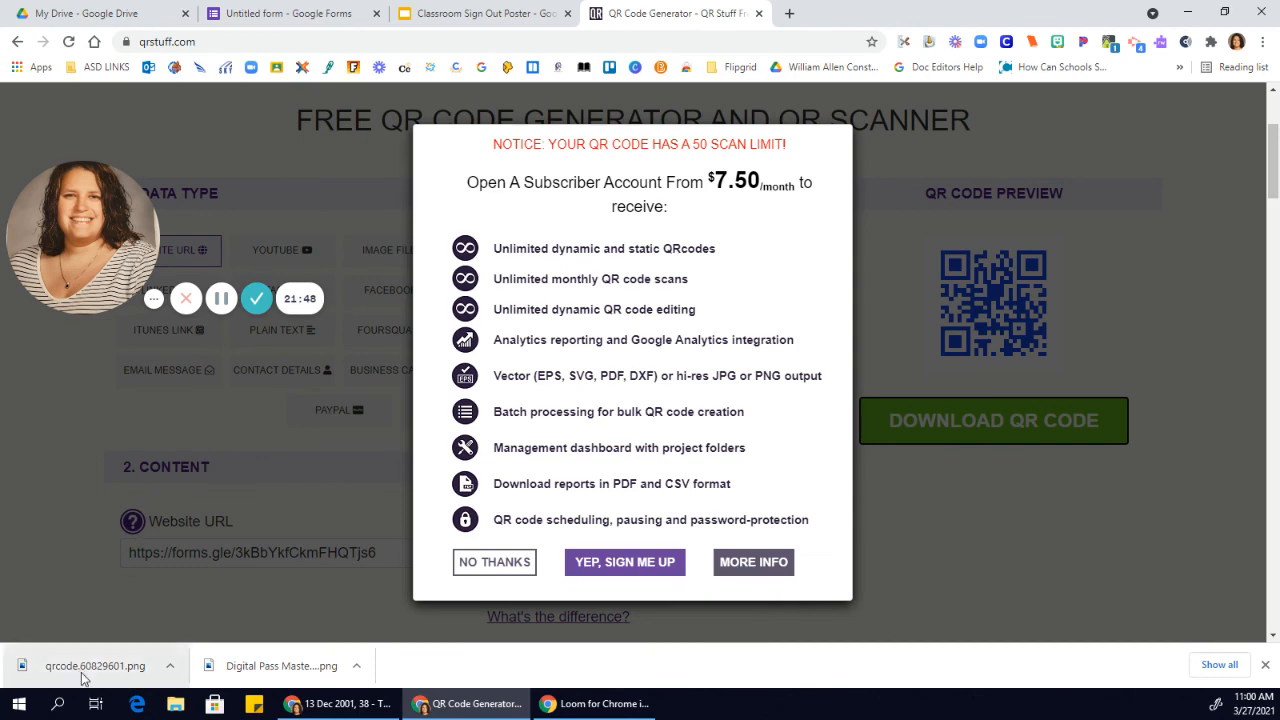
Step: Switch to the Classroom Sign Out Poster and try to place the downloaded image qrcode.60829601.png on the slide
left_click(455, 10)
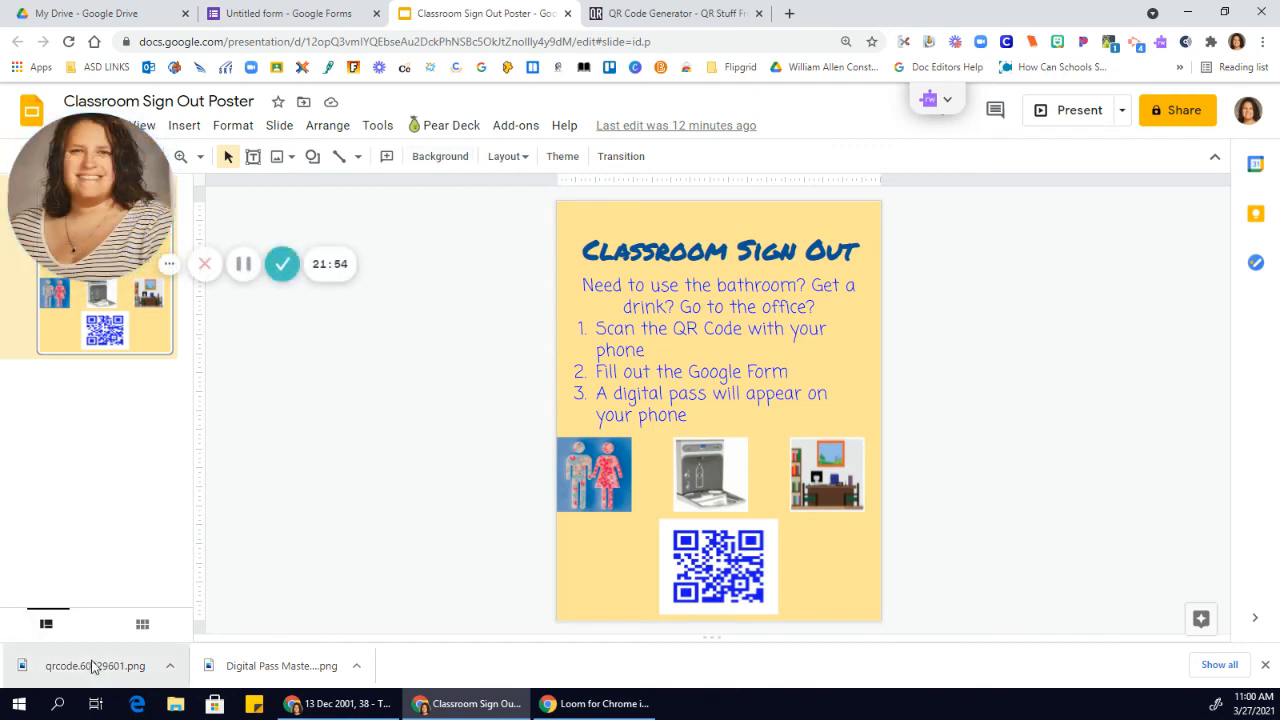
left_click_drag(92, 667, 604, 556)
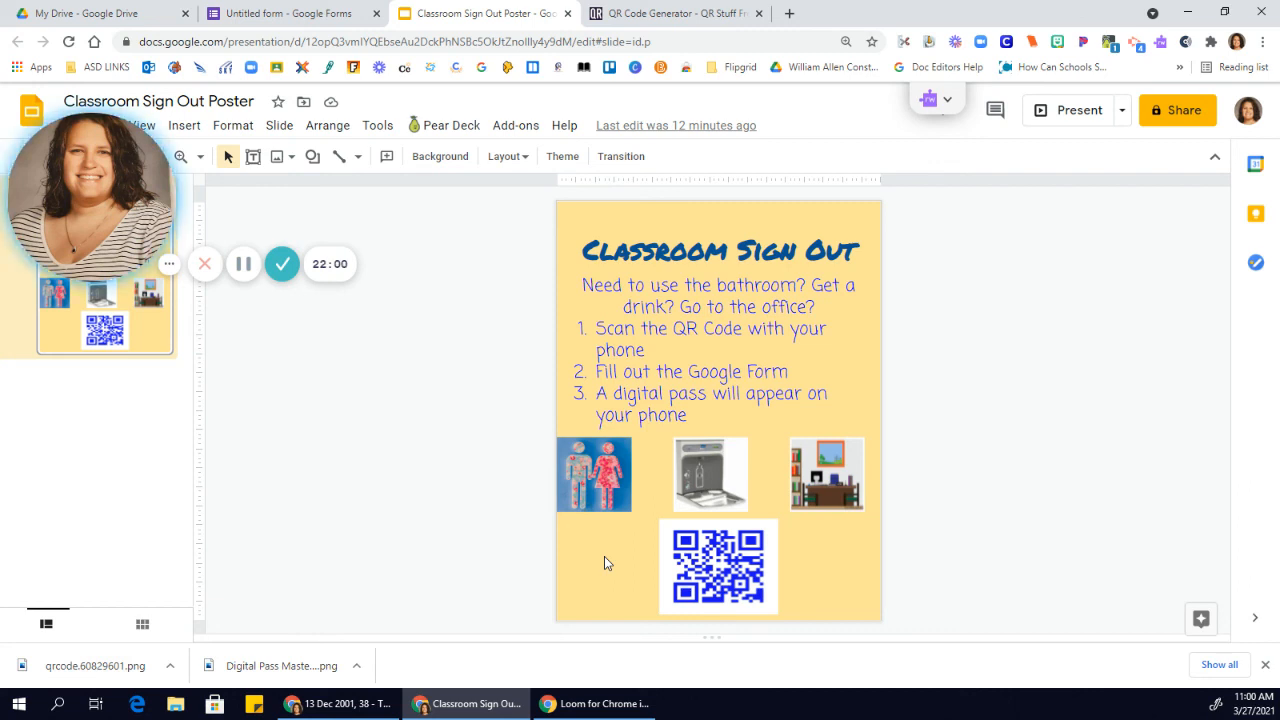
left_click_drag(86, 664, 810, 354)
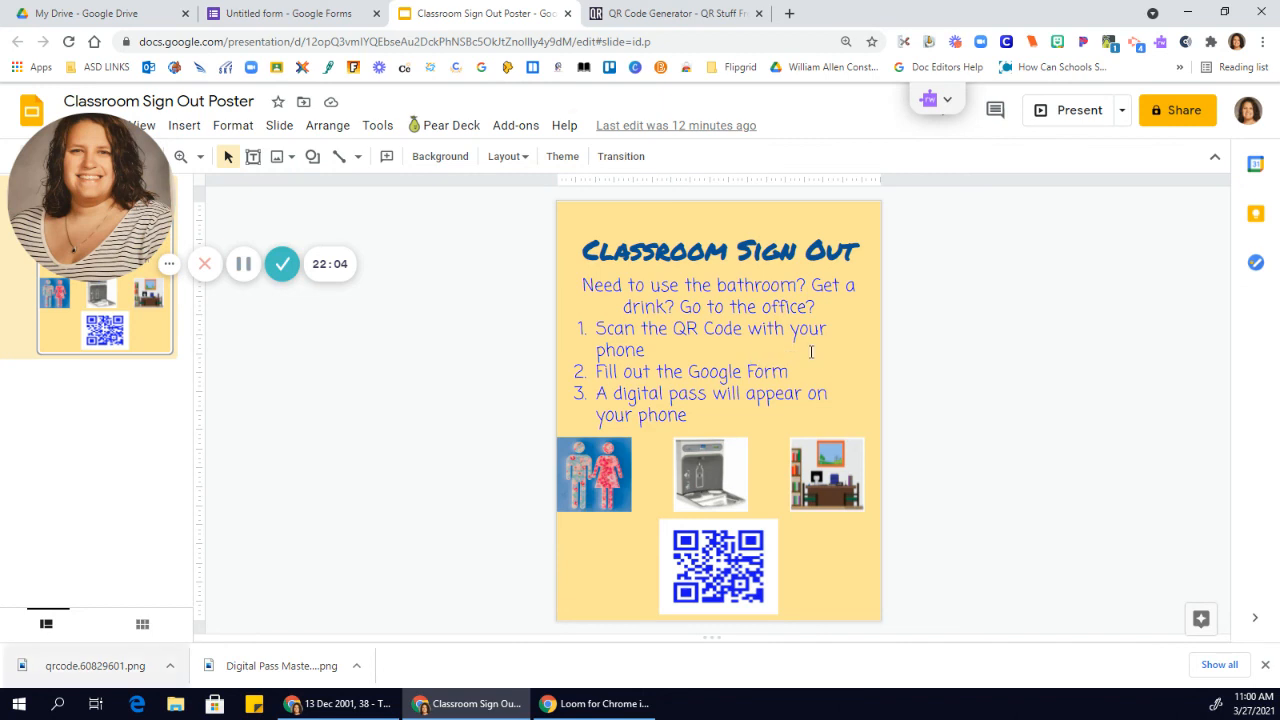